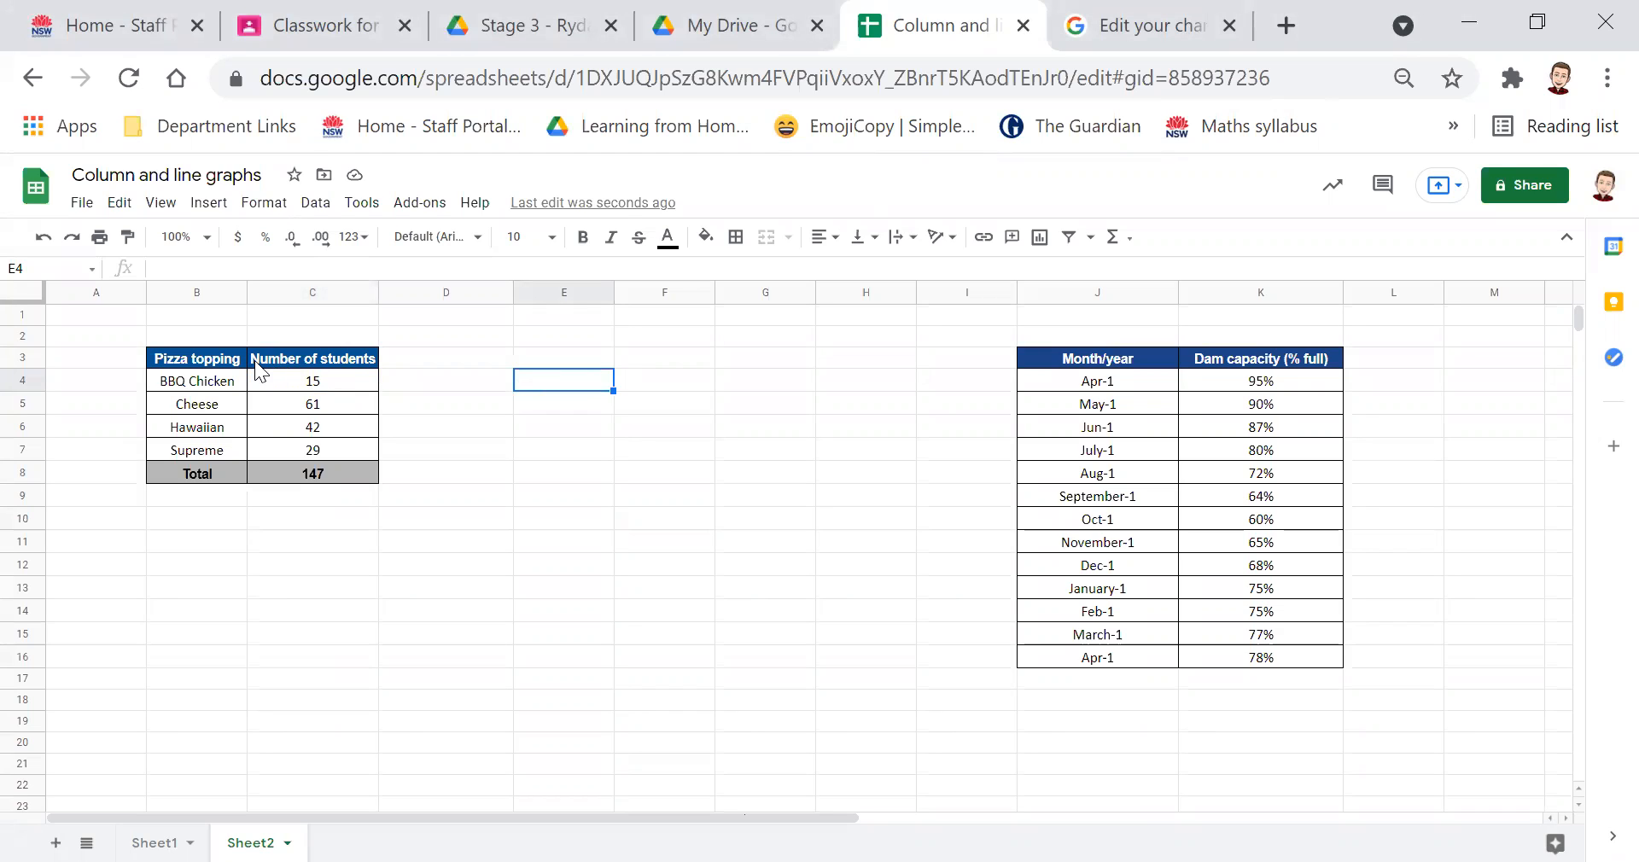
Insert a chart from the pizza topping data in B3:C7, excluding the total, and place it between the two tables.
left_click(1100, 362)
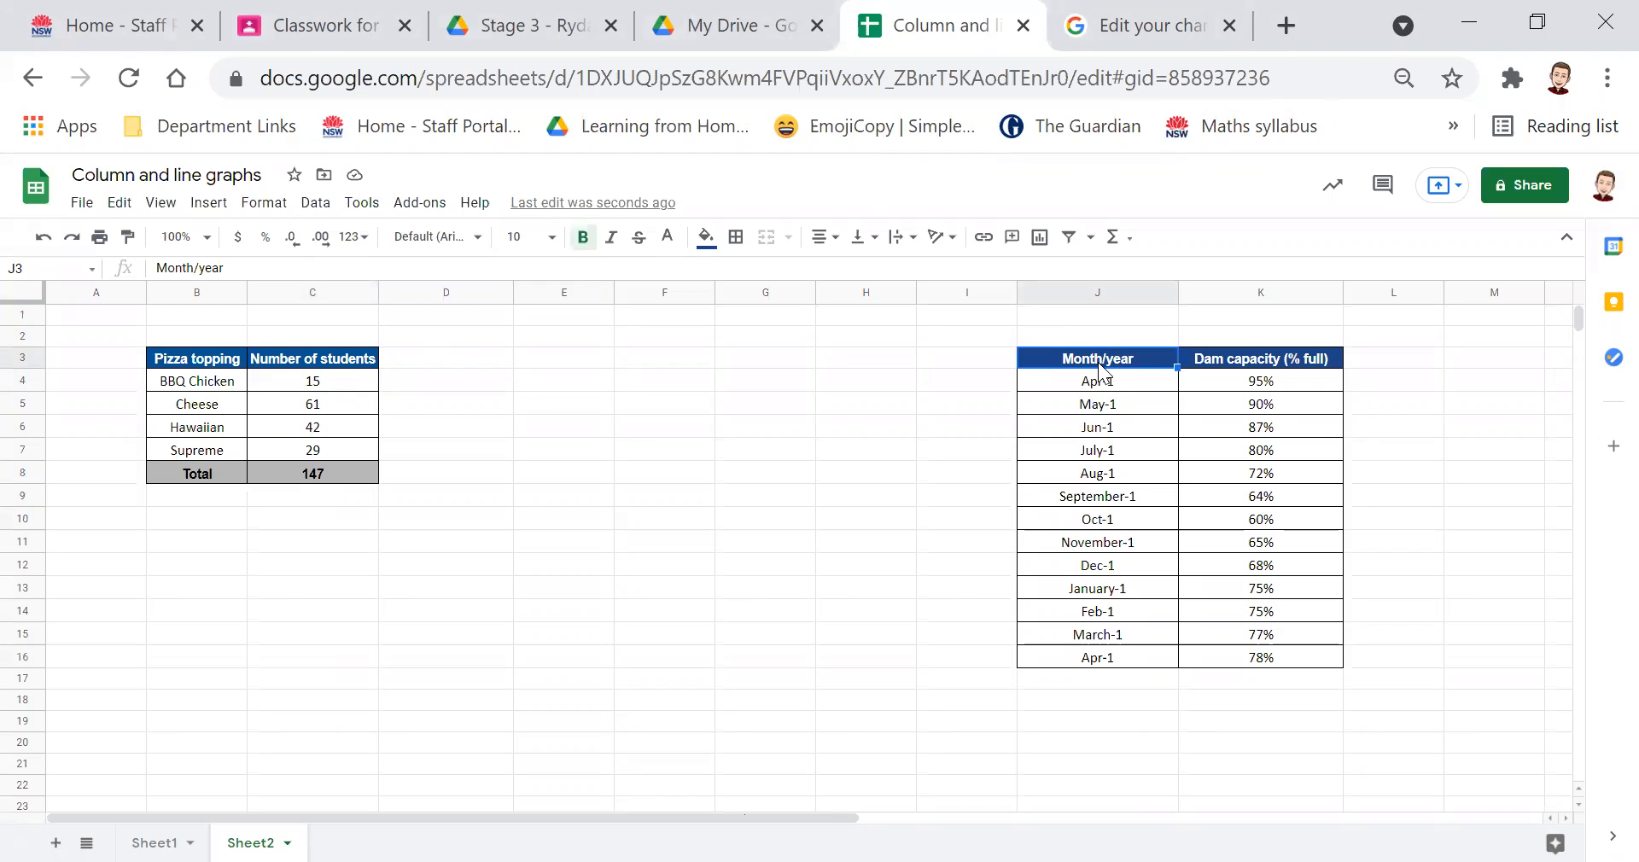
left_click(174, 364)
left_click_drag(174, 365, 309, 456)
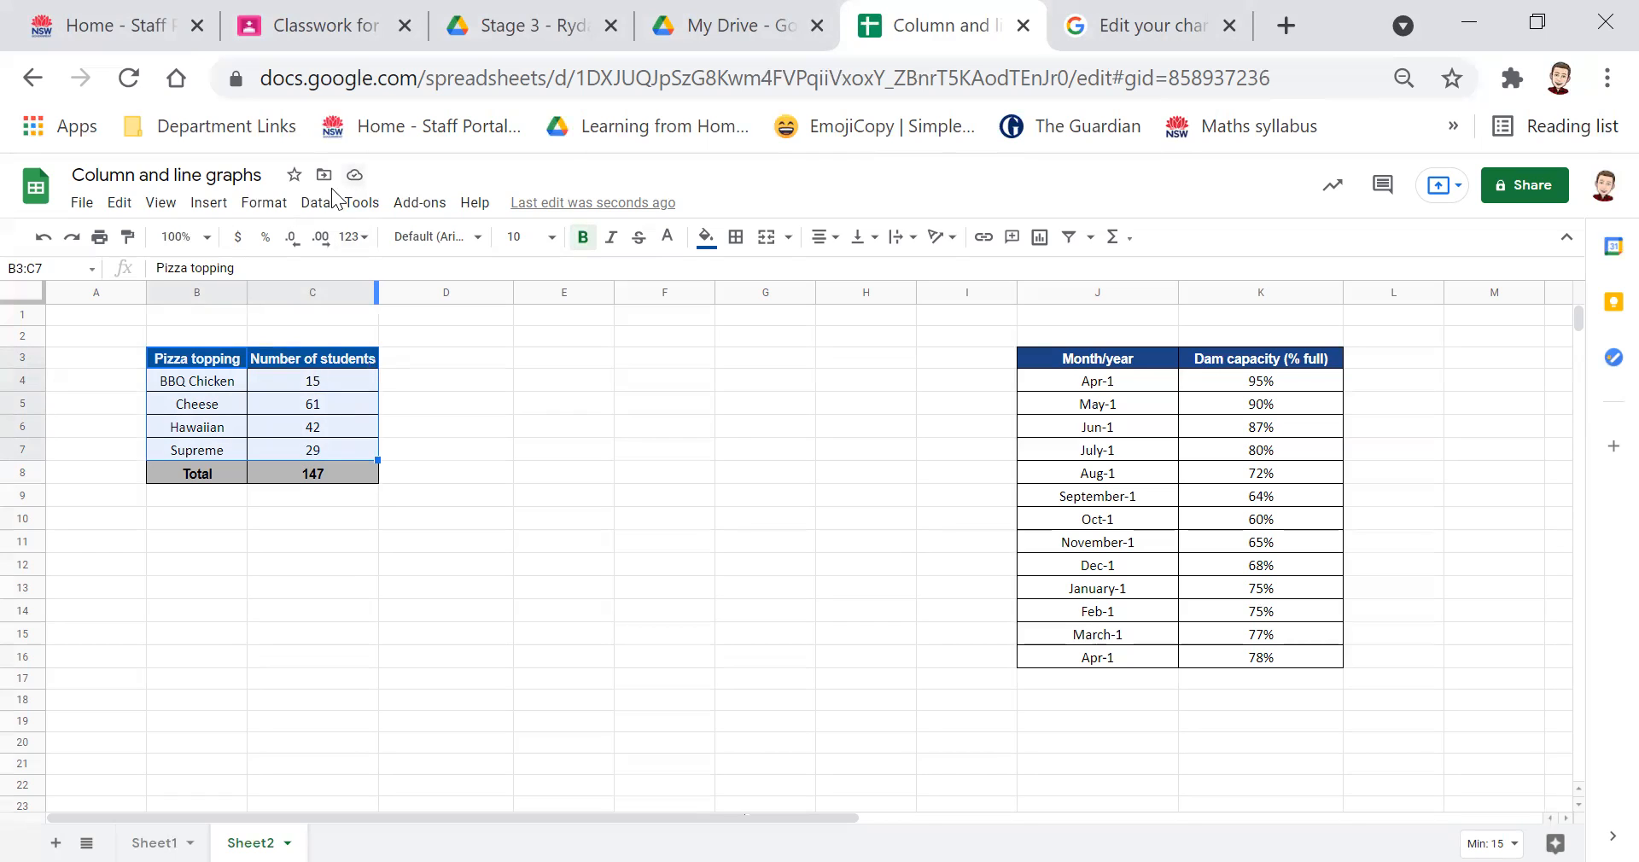
left_click(209, 203)
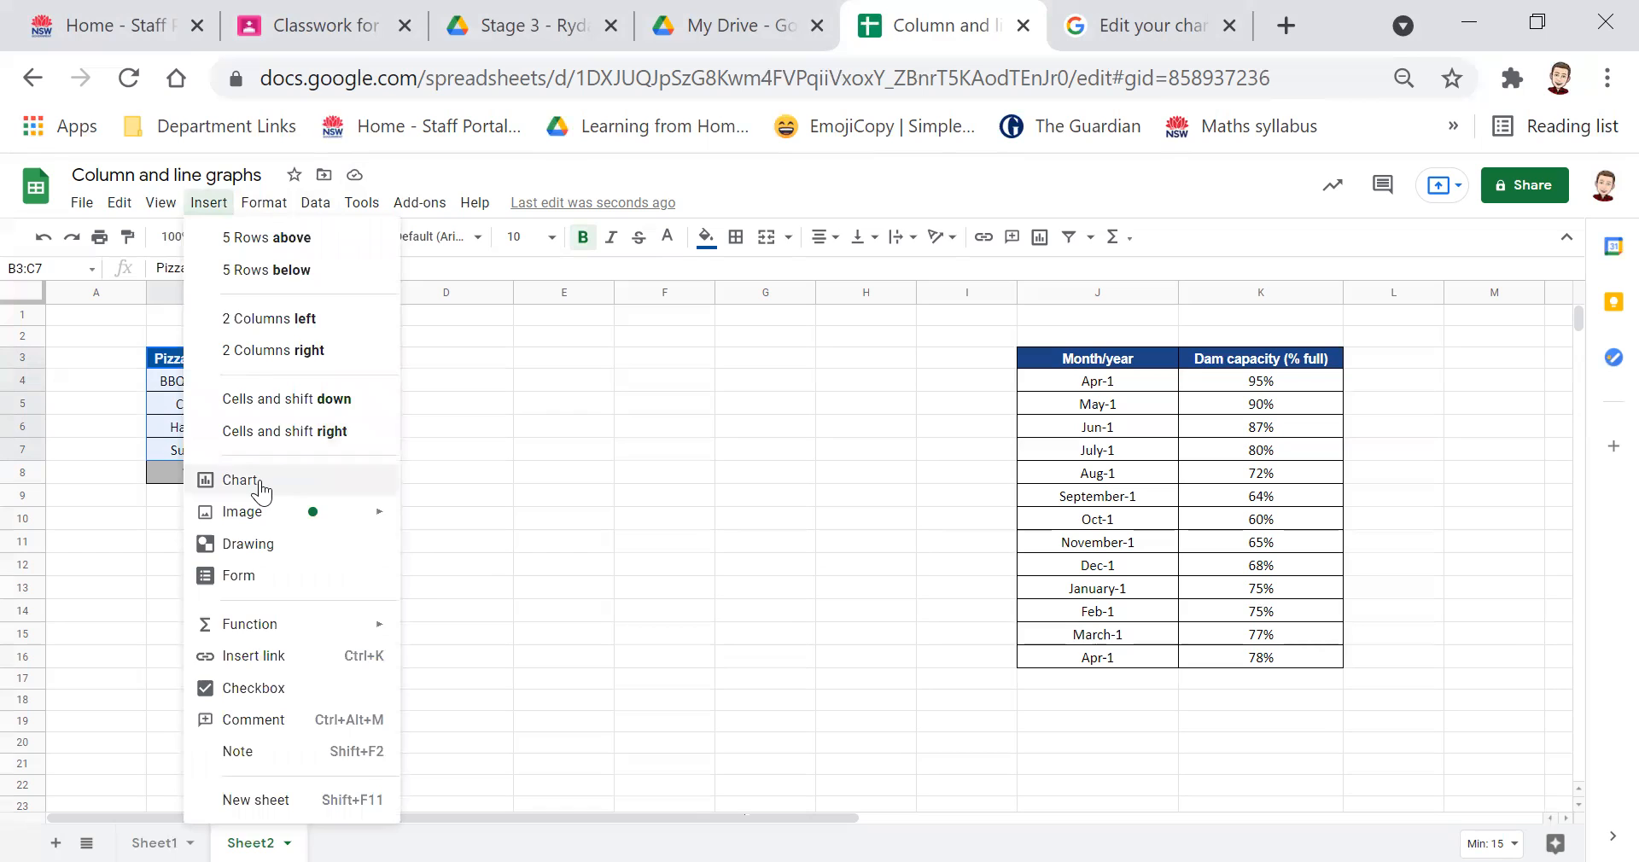
left_click(260, 484)
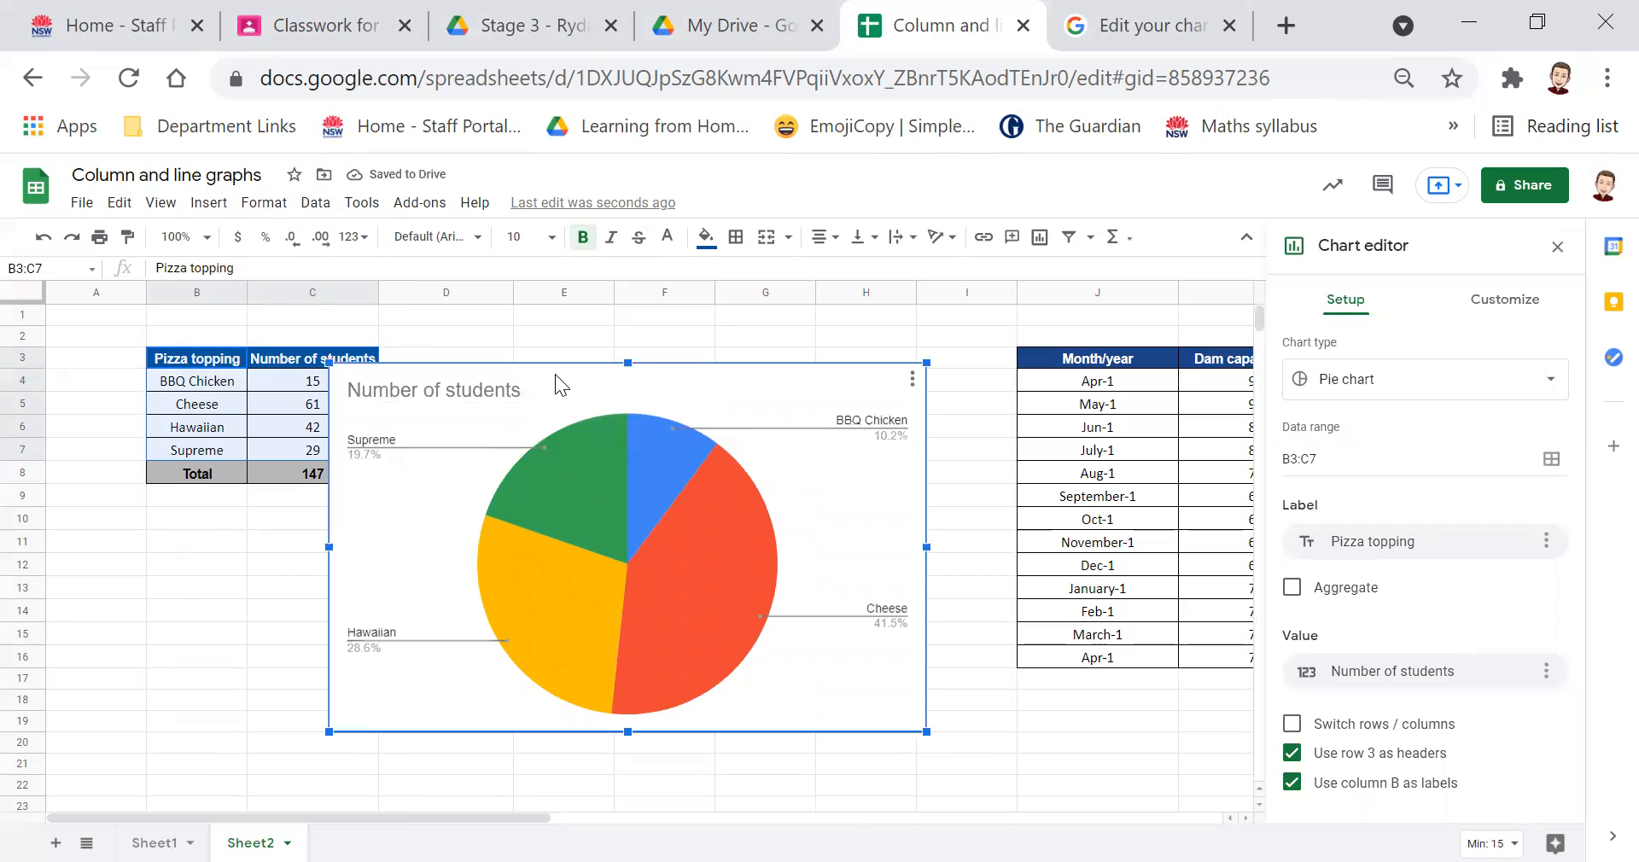
left_click_drag(556, 374, 630, 332)
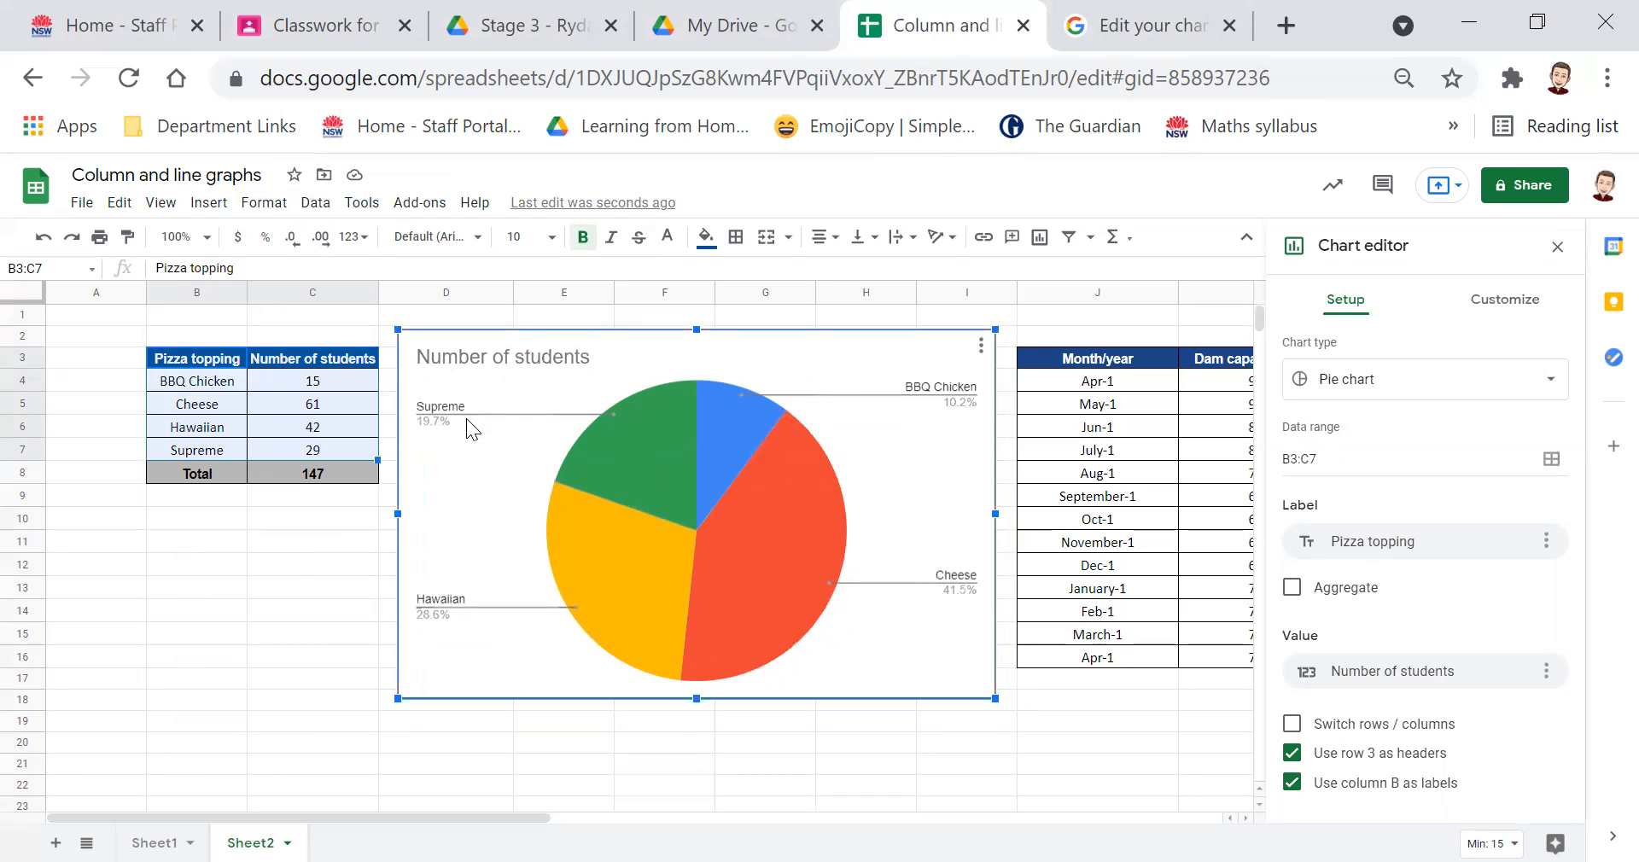
Change the pizza topping chart from a pie chart to a column chart.
left_click(960, 592)
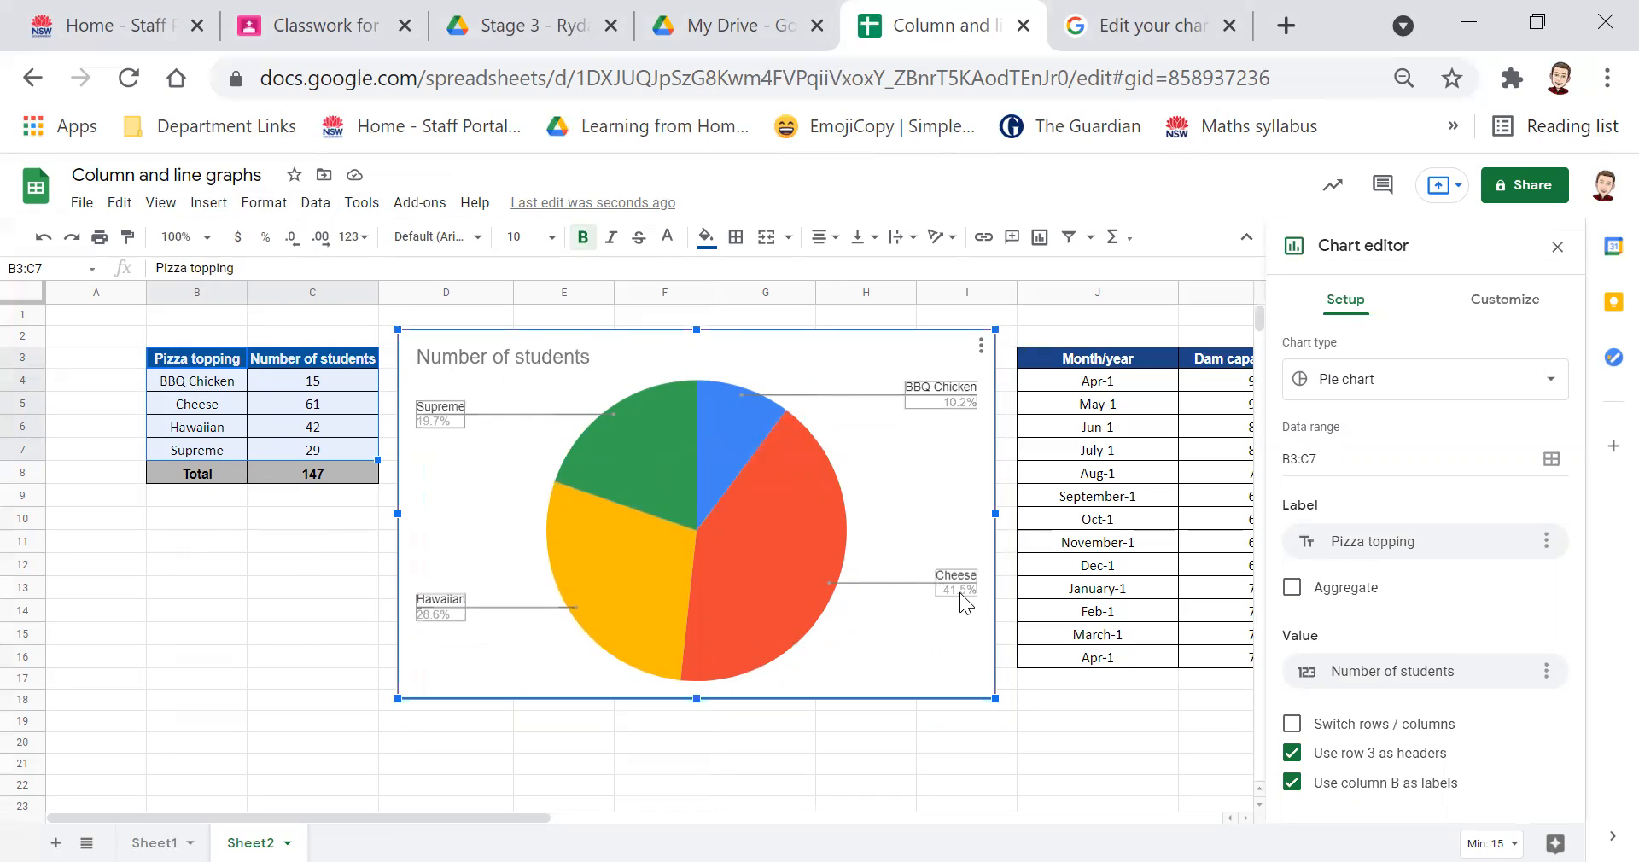
left_click(960, 500)
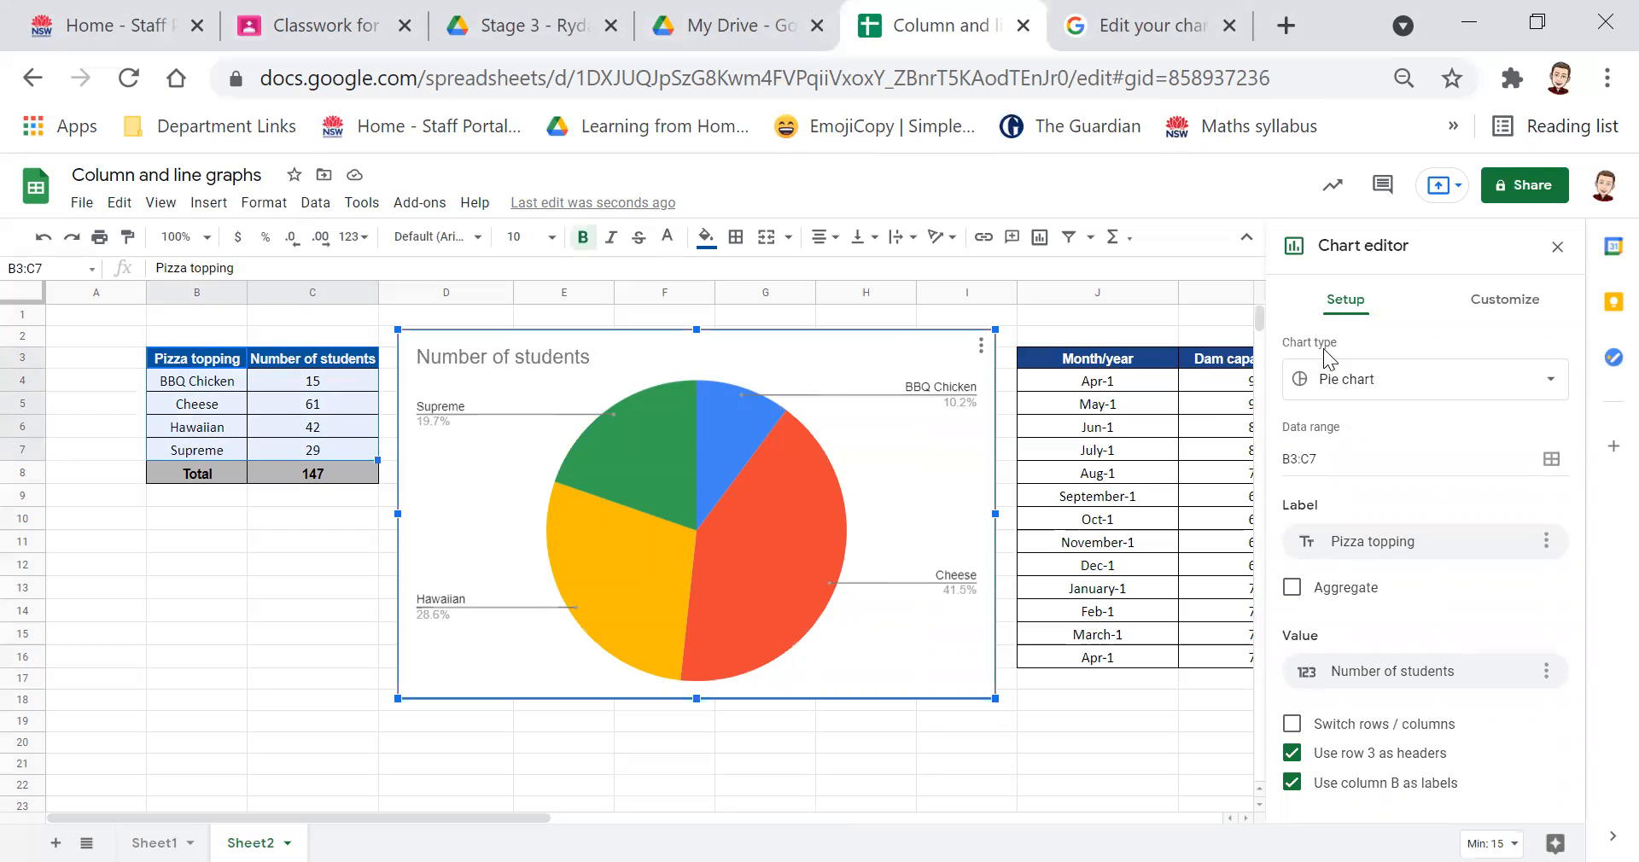
left_click(1528, 391)
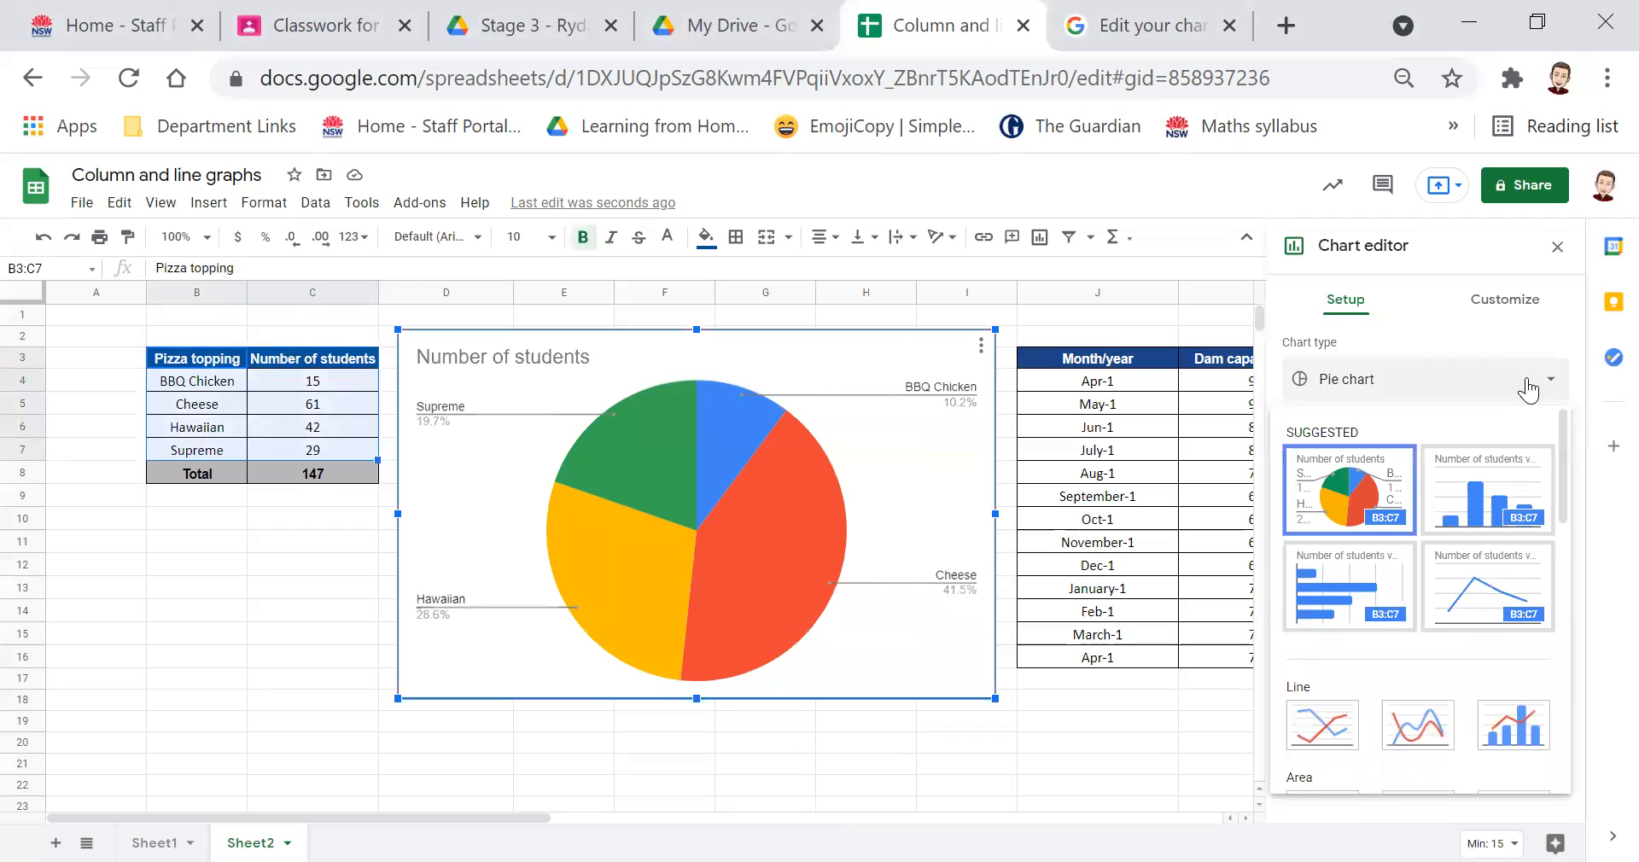
left_click(1470, 515)
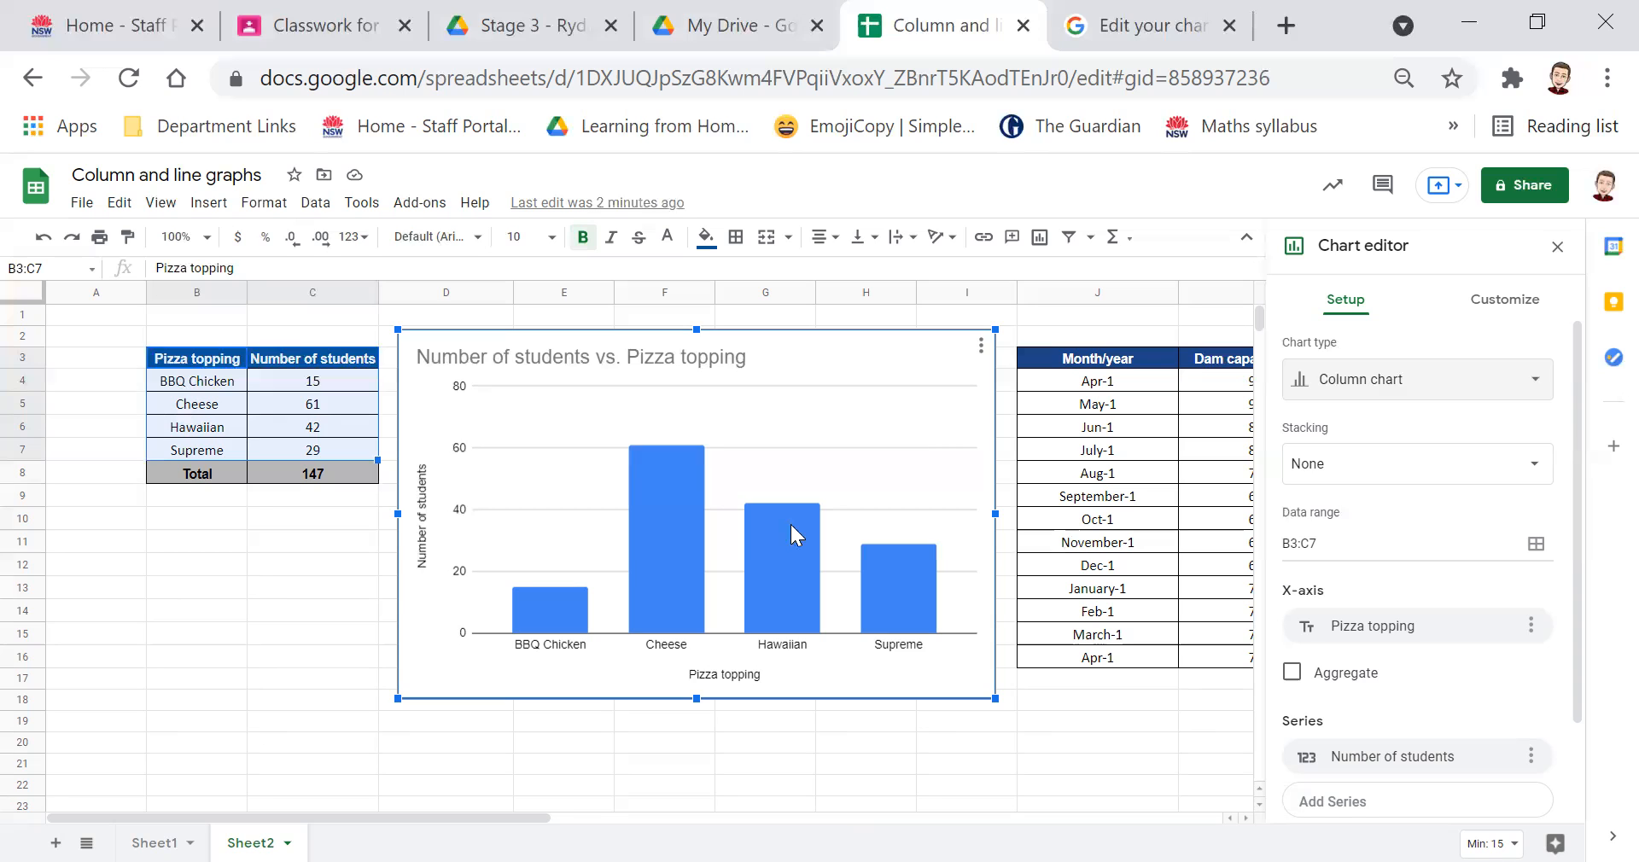
Change the chart title to "Preferred pizza toppings for Stage 3 students (n = 147)".
left_click(628, 365)
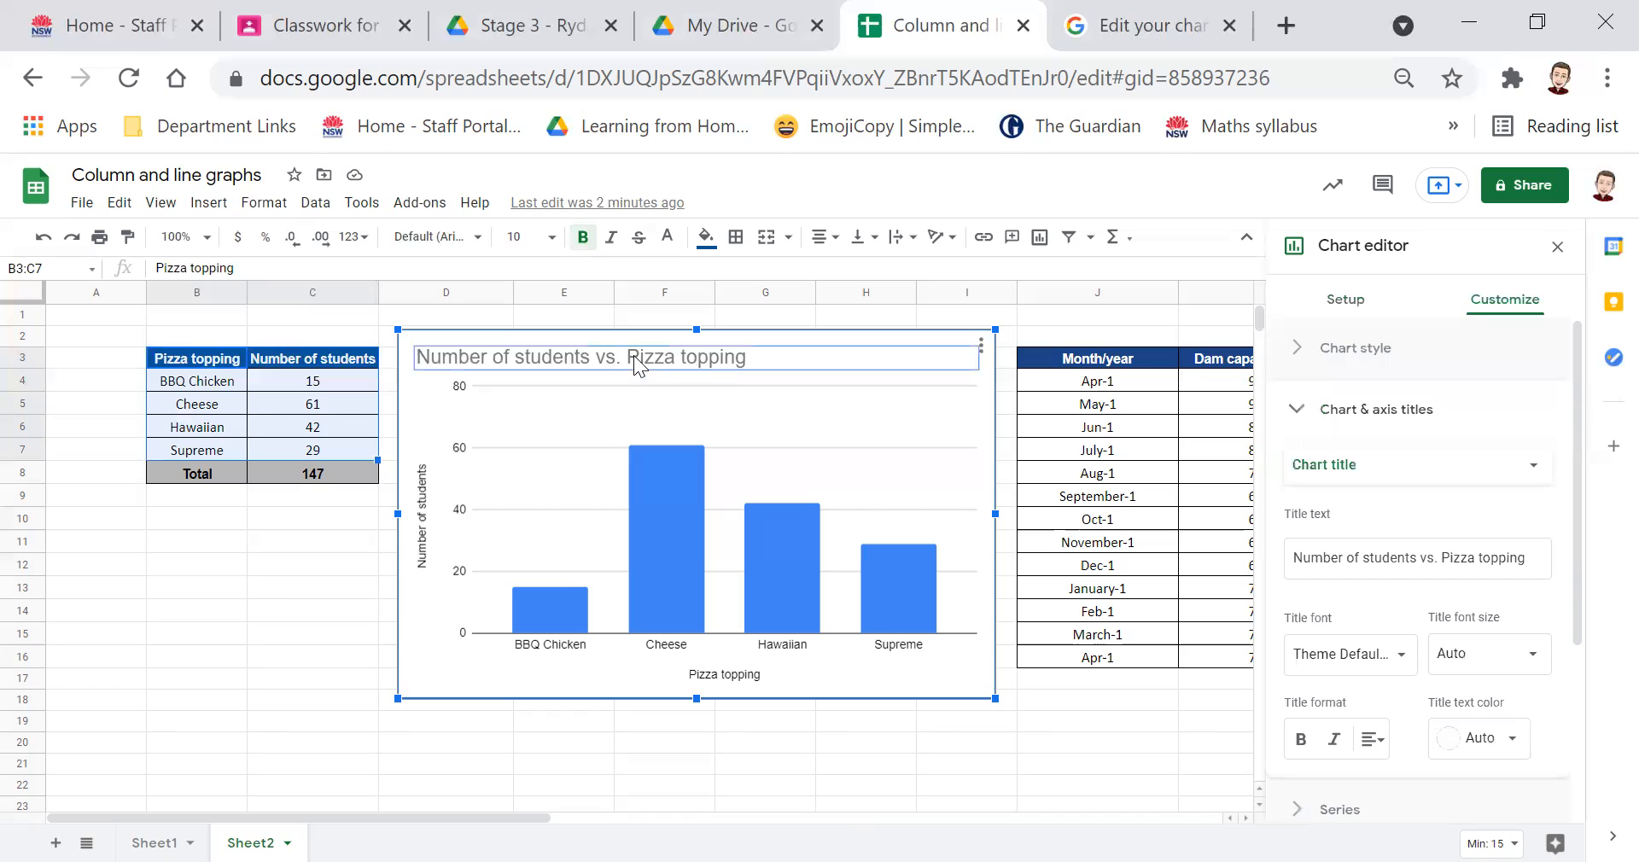
double_click(636, 358)
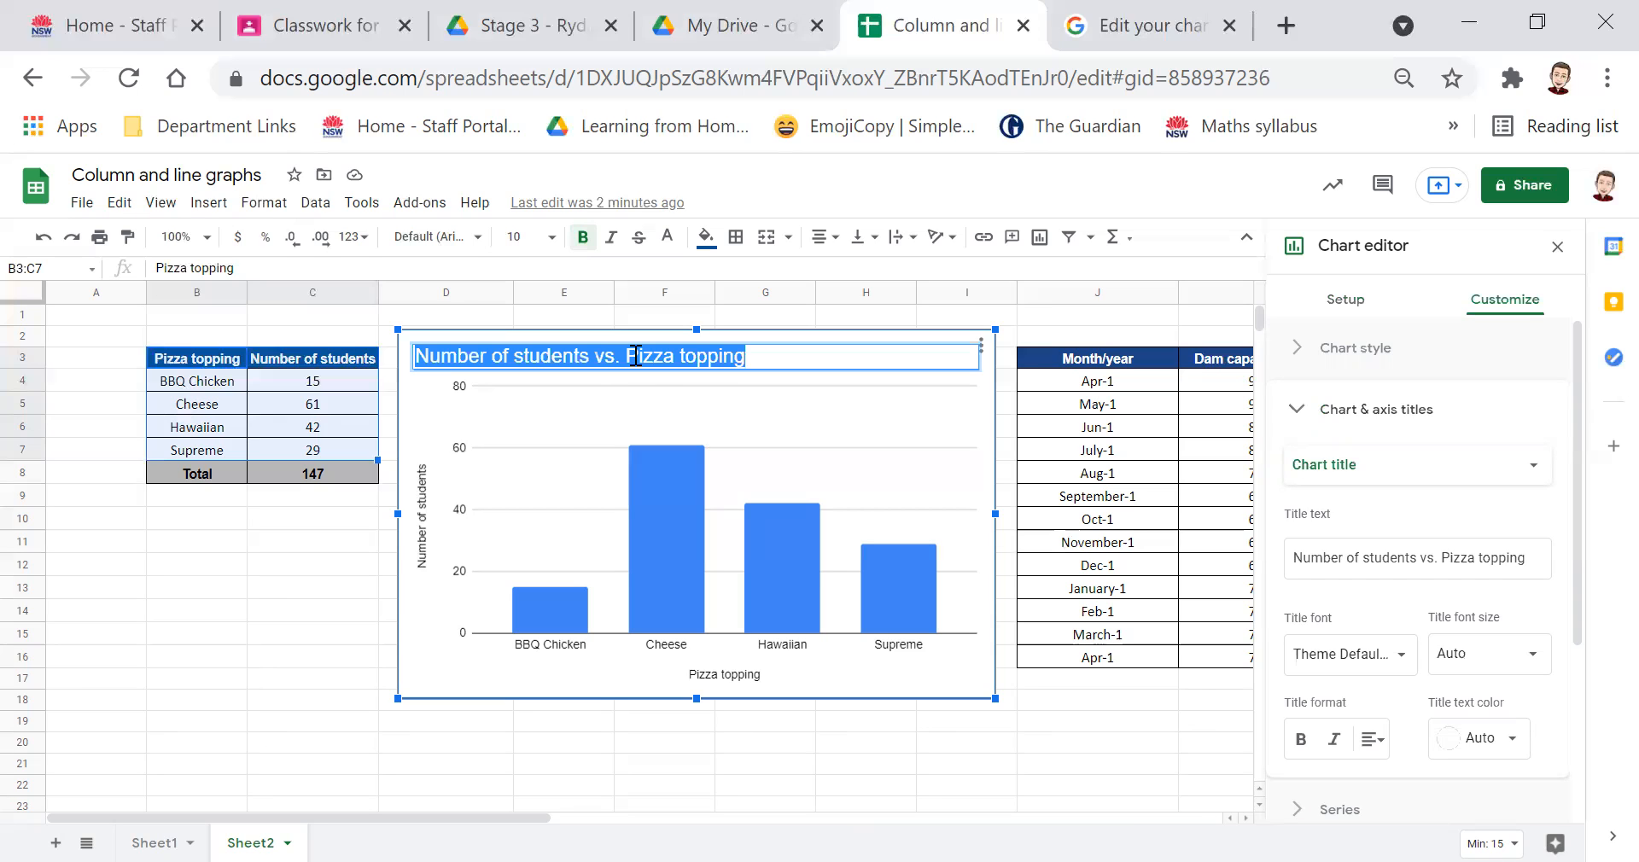
type("Preferre")
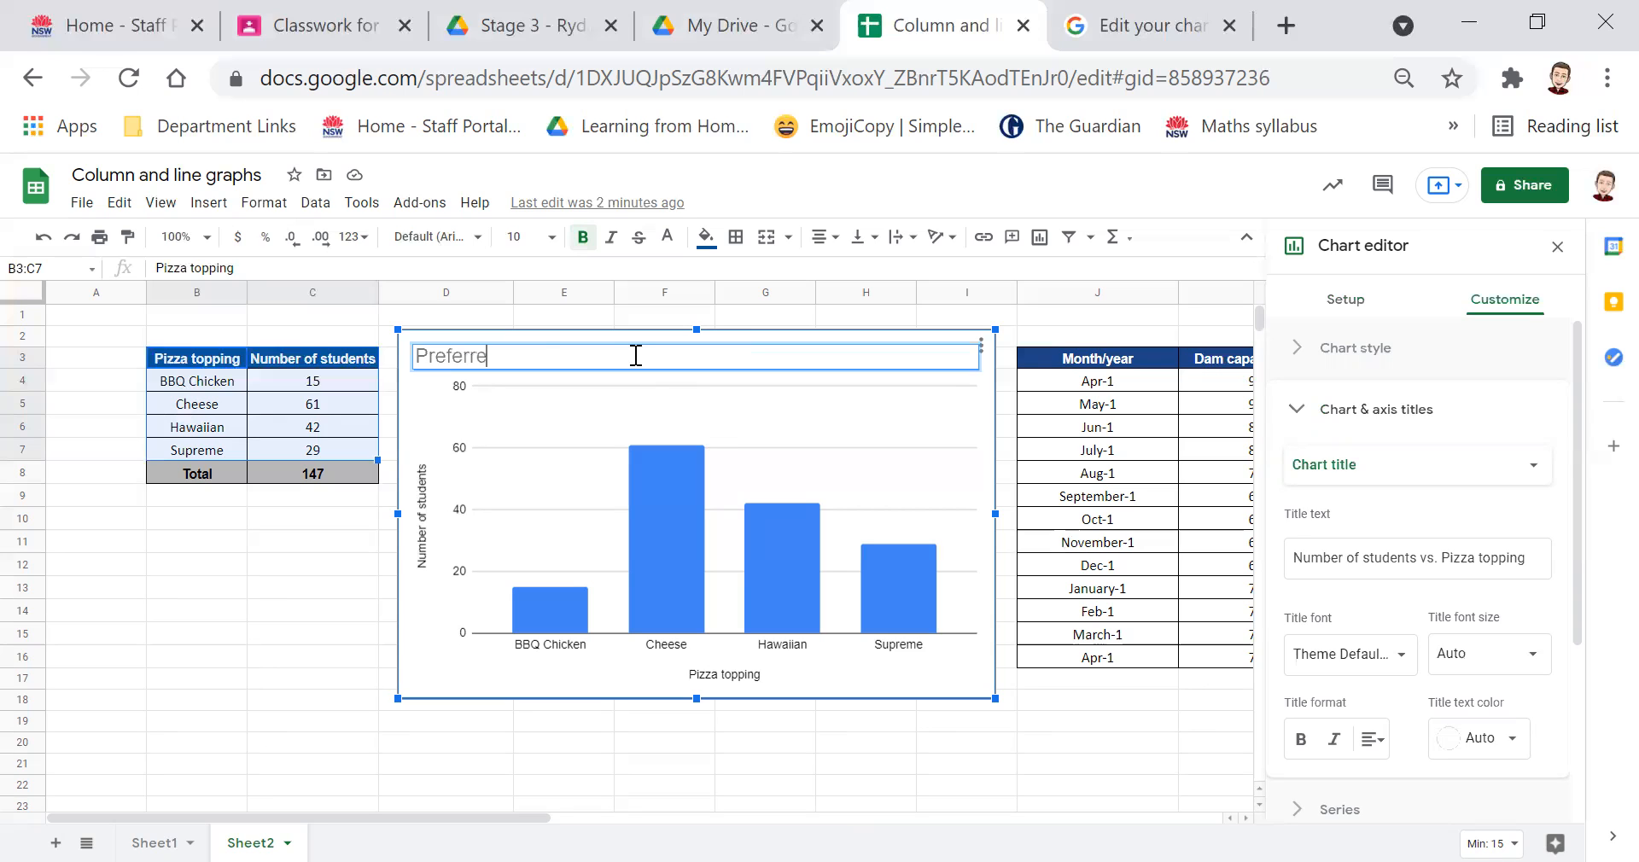
type("d pizza toppings for St")
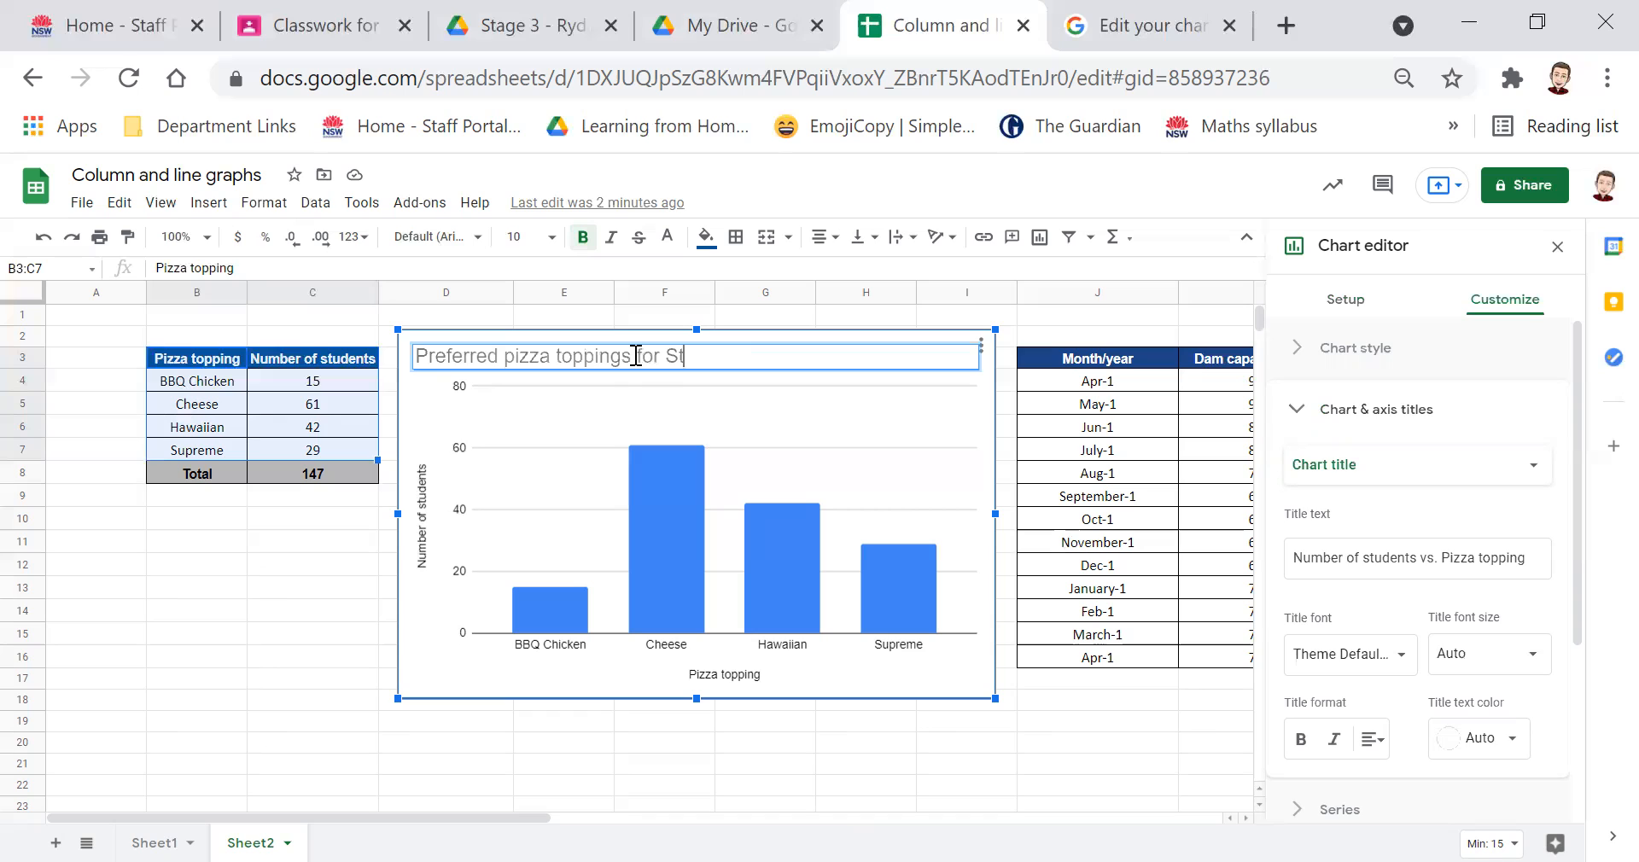
type("age 3 students ")
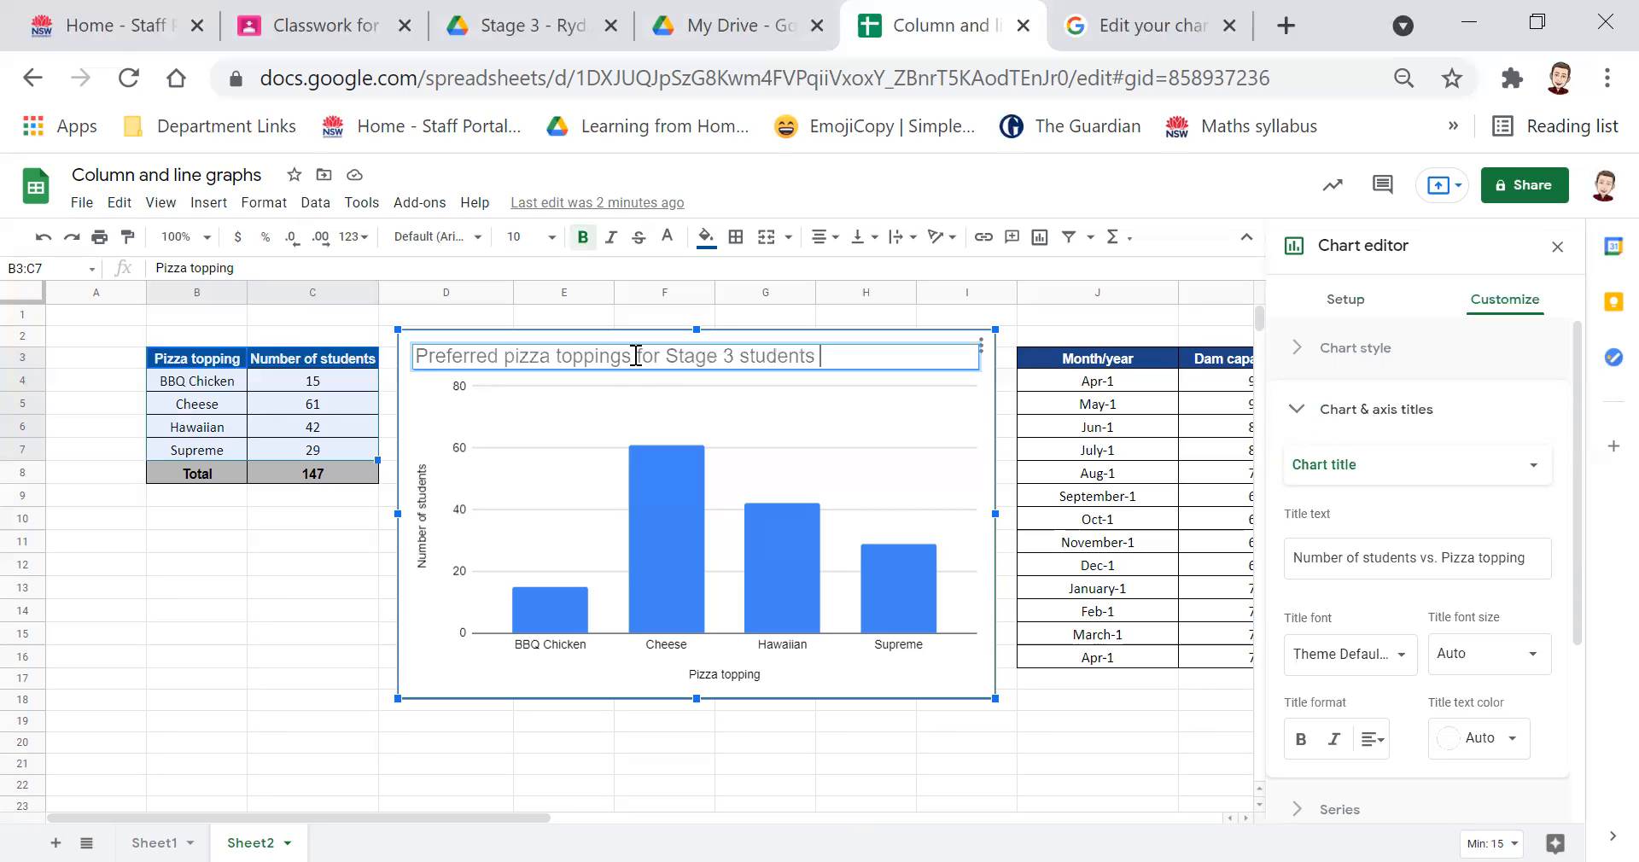
type("(n = 147)")
Set the text color of the whole chart title to black.
key("shift+Left")
key("shift+Left")
left_click(636, 355, "shift")
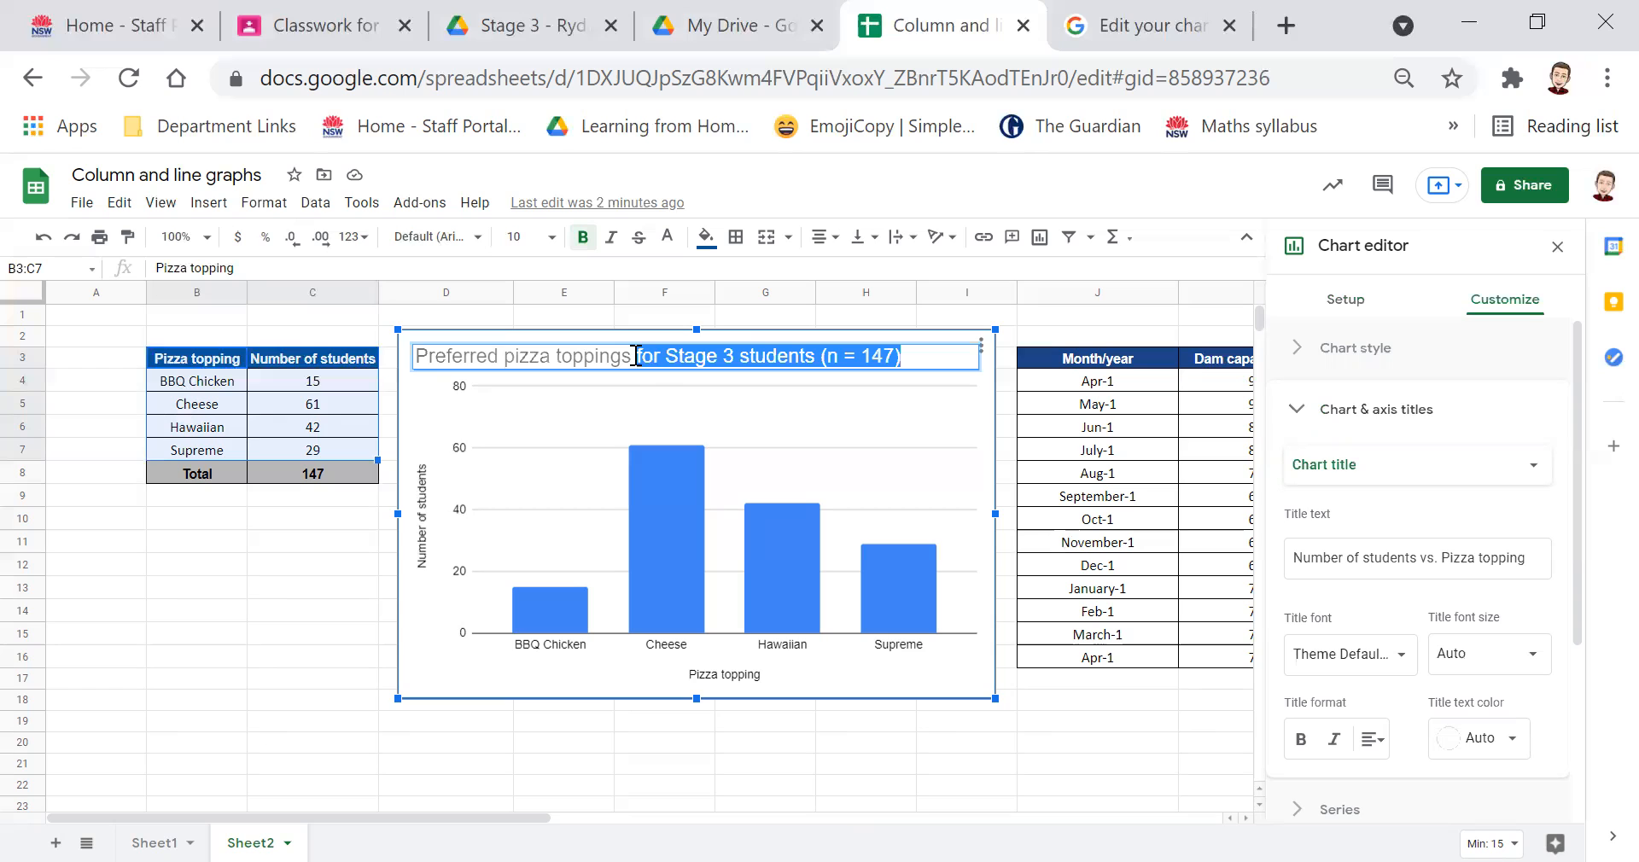
key("ctrl+a")
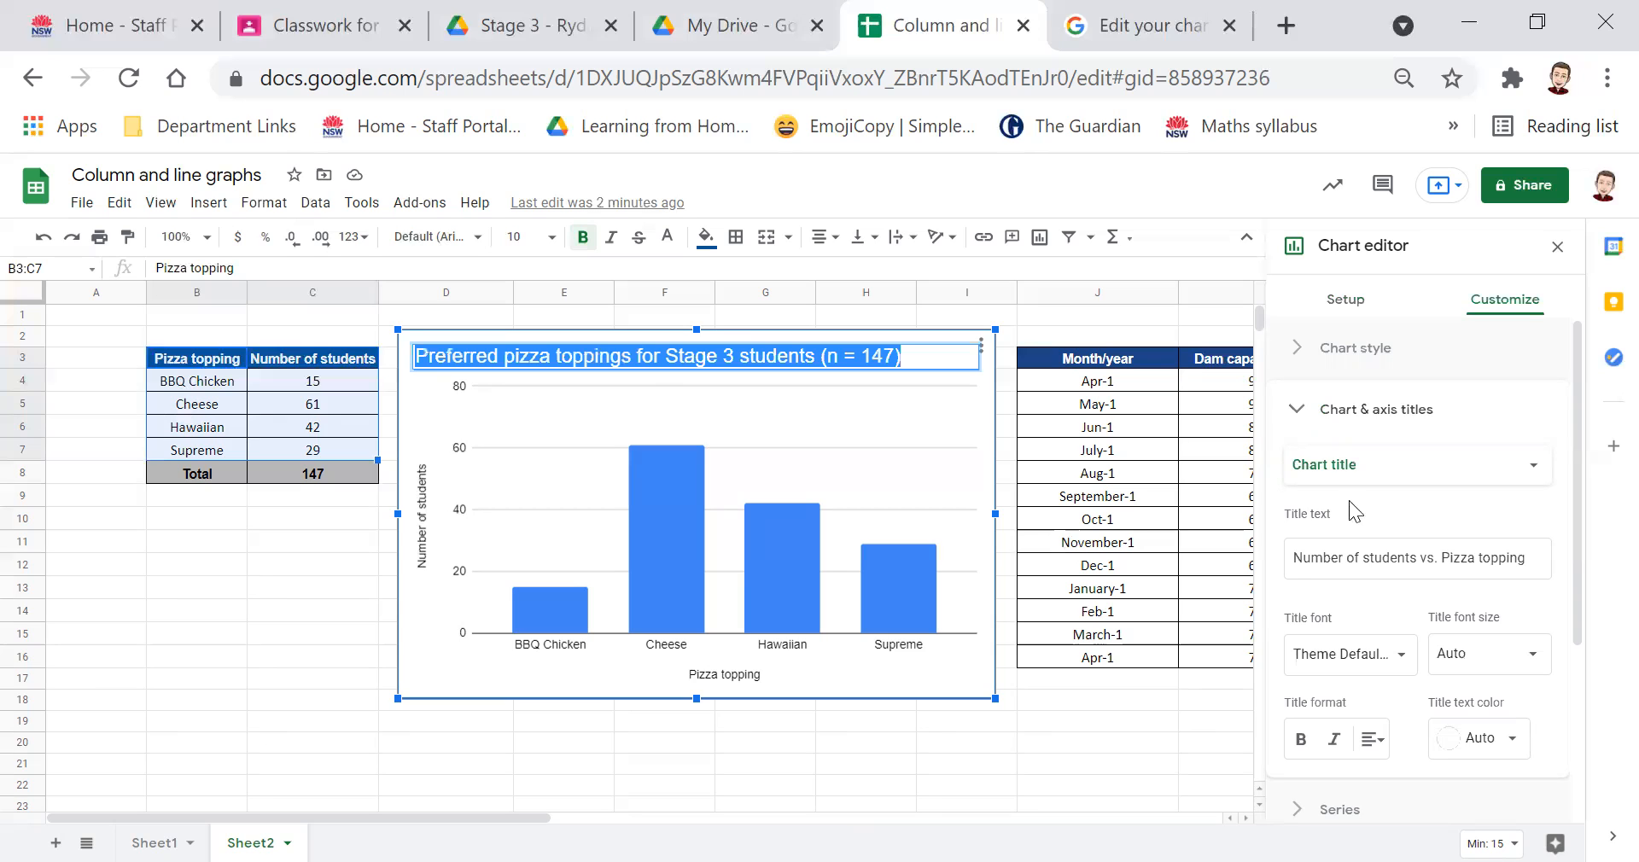
left_click(1523, 749)
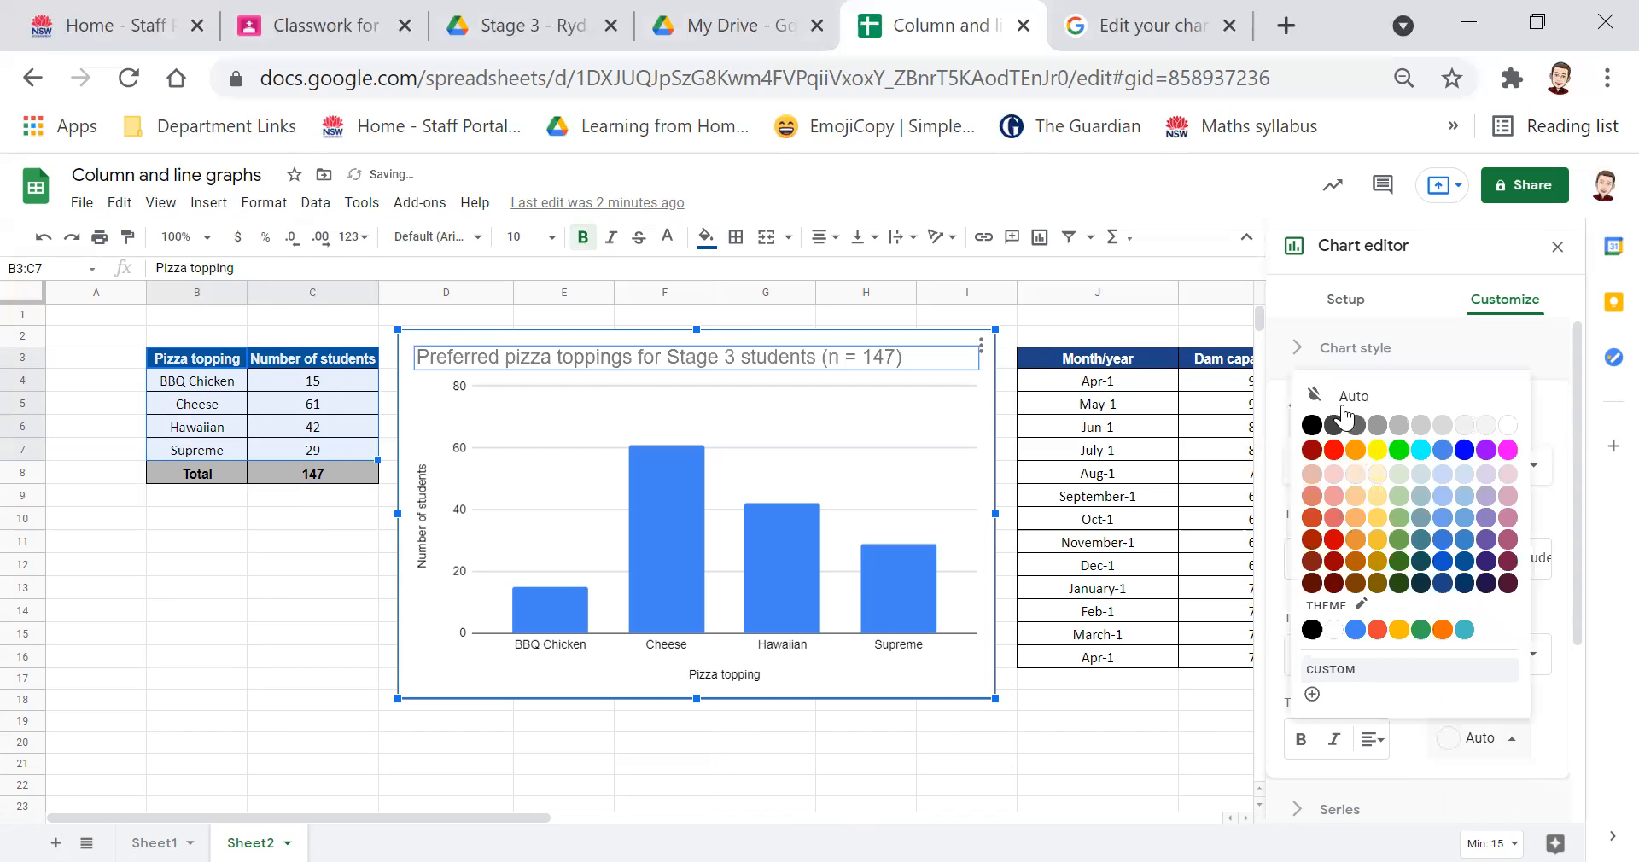
left_click(1315, 425)
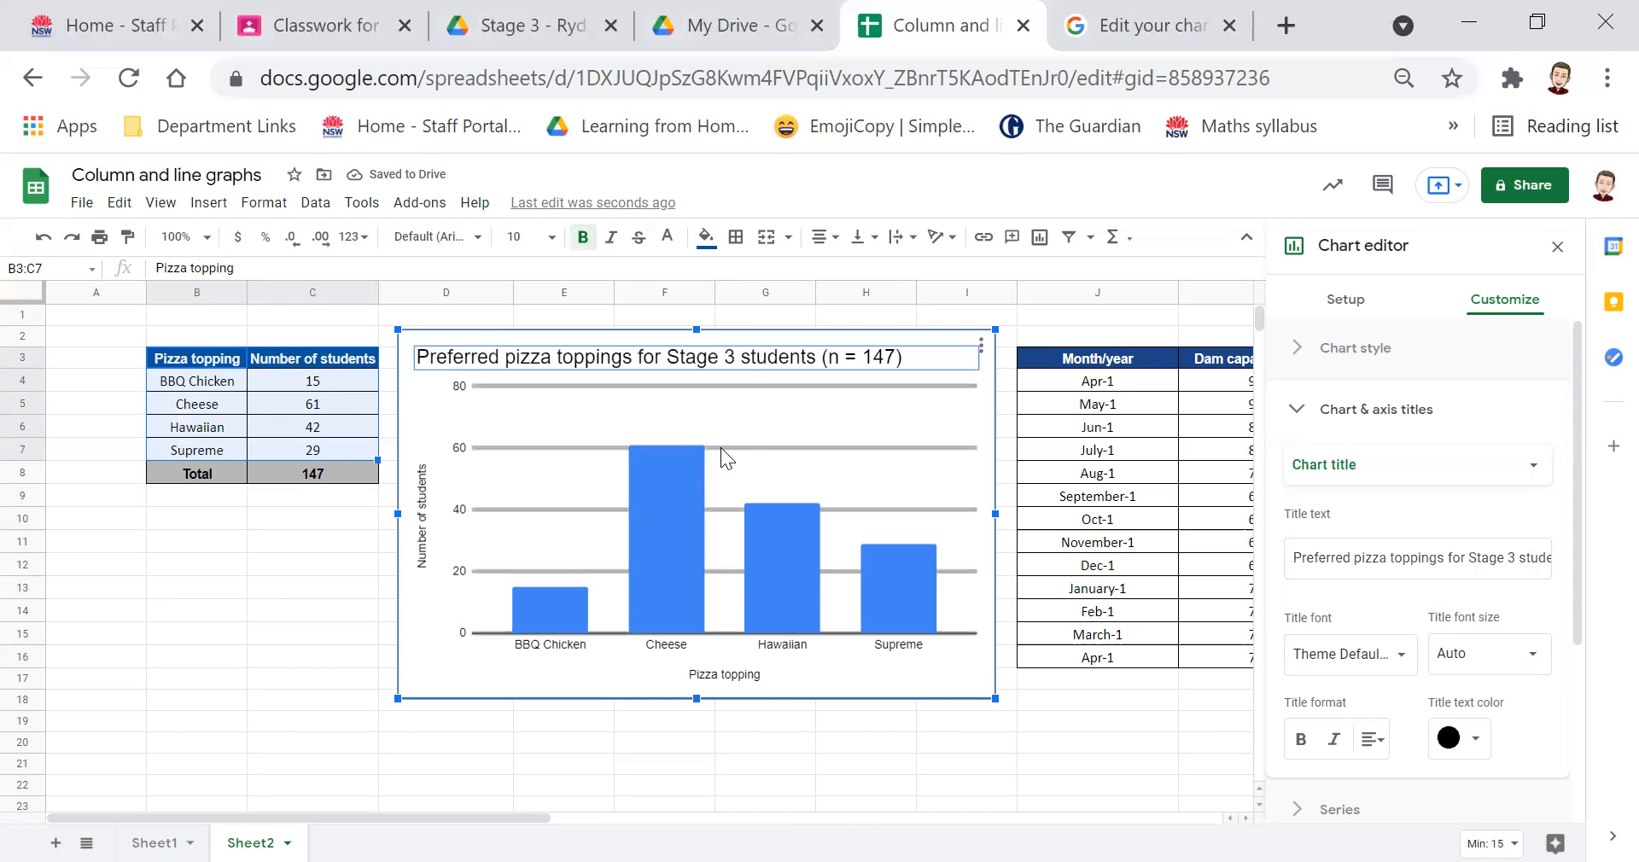
Set the color of the chart's major horizontal gridlines to black and deselect the chart.
left_click(750, 446)
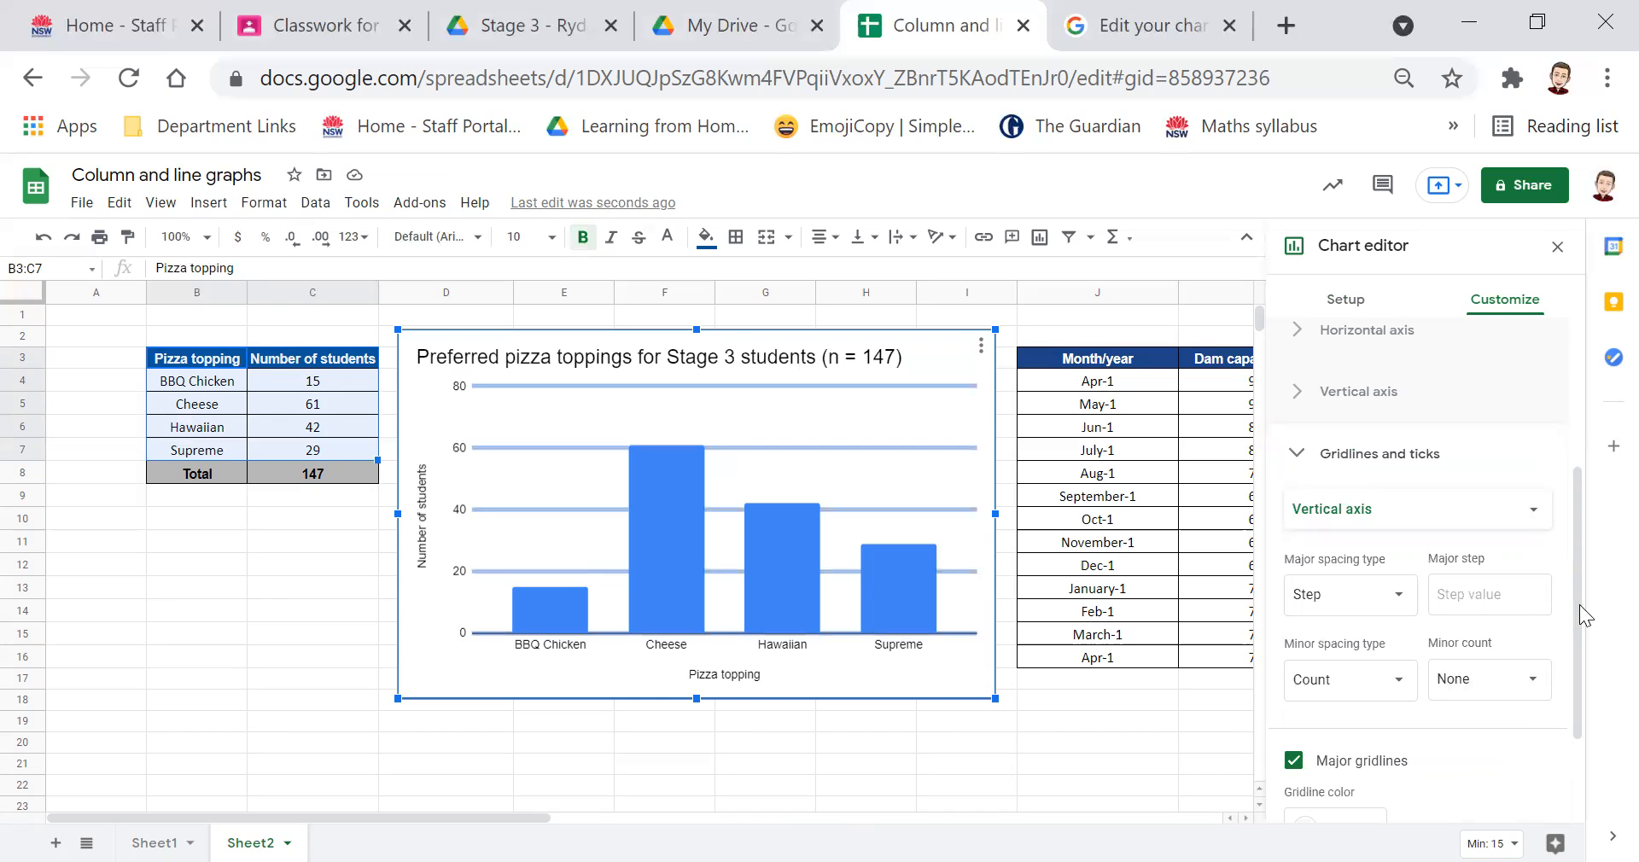
scroll(1570, 674, "down", 2)
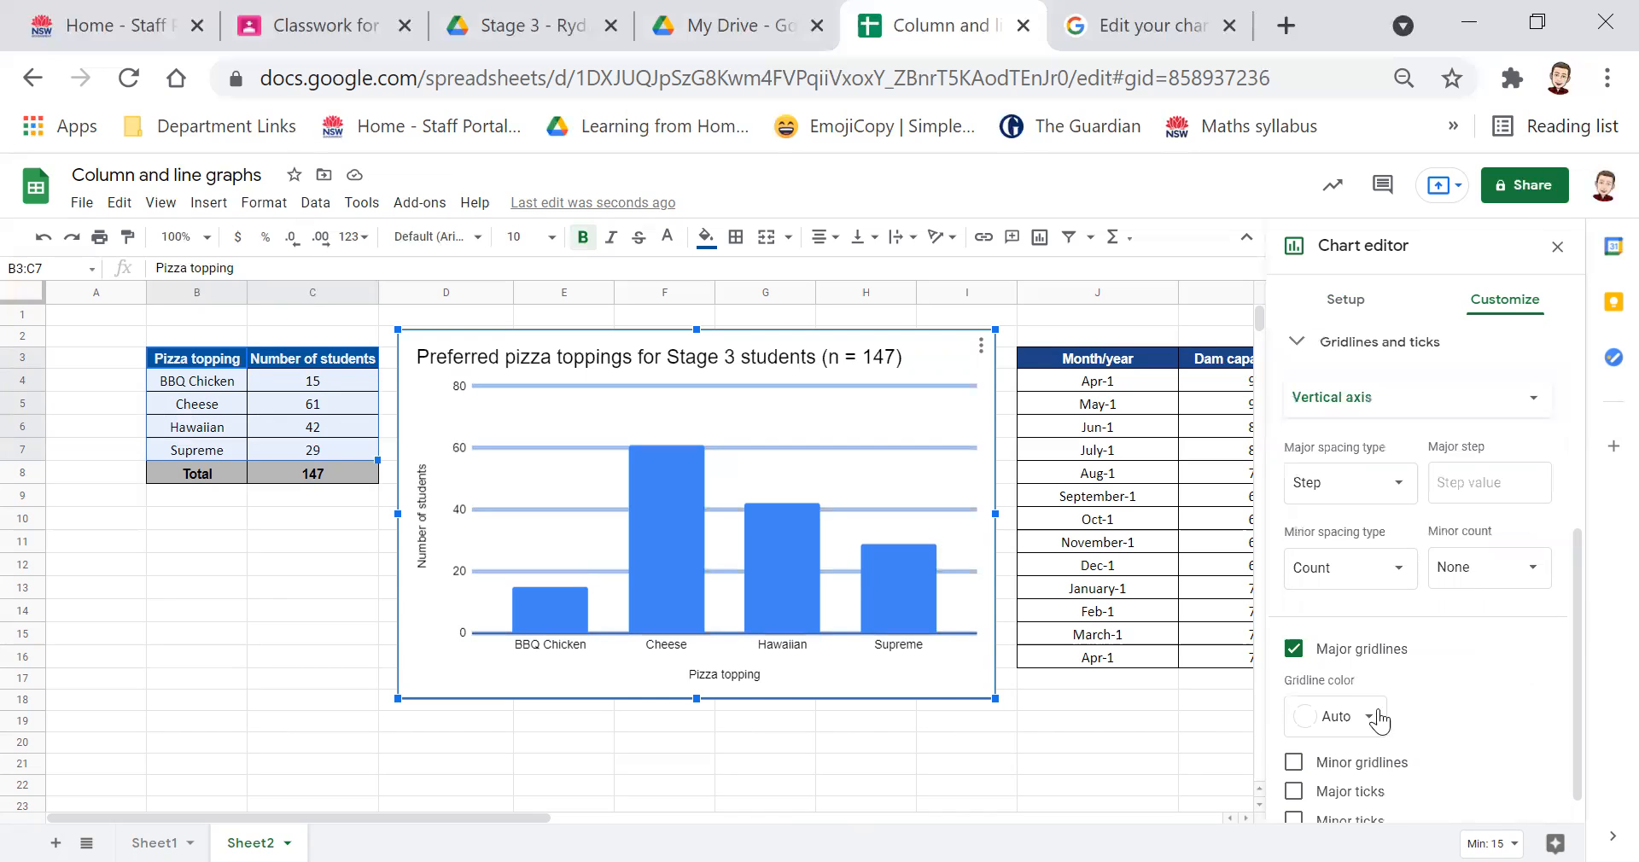
left_click(1375, 717)
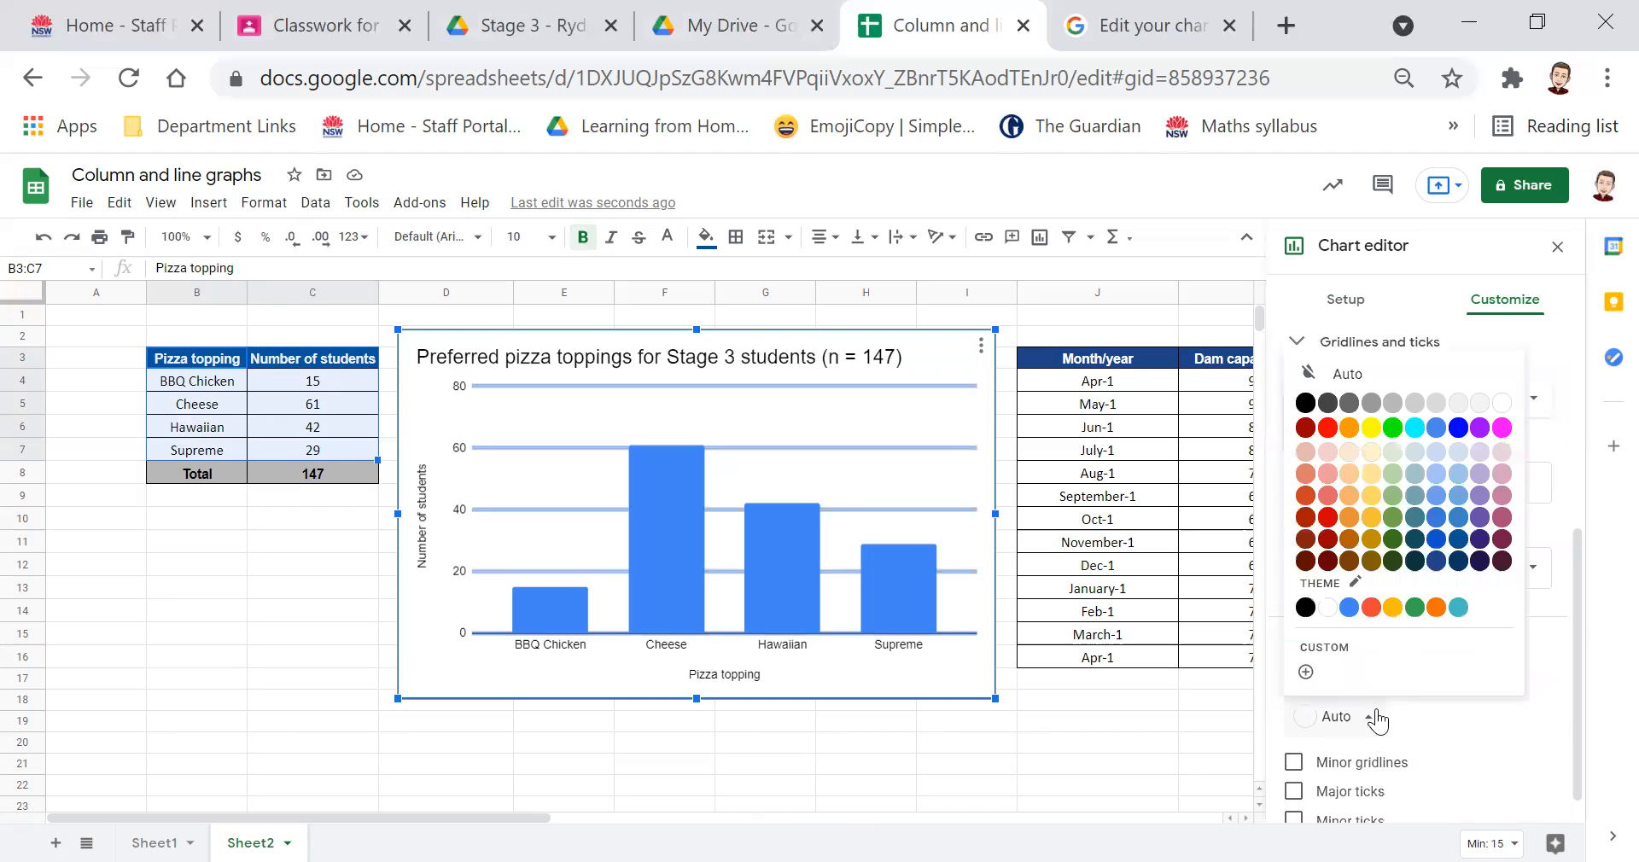
left_click(1306, 607)
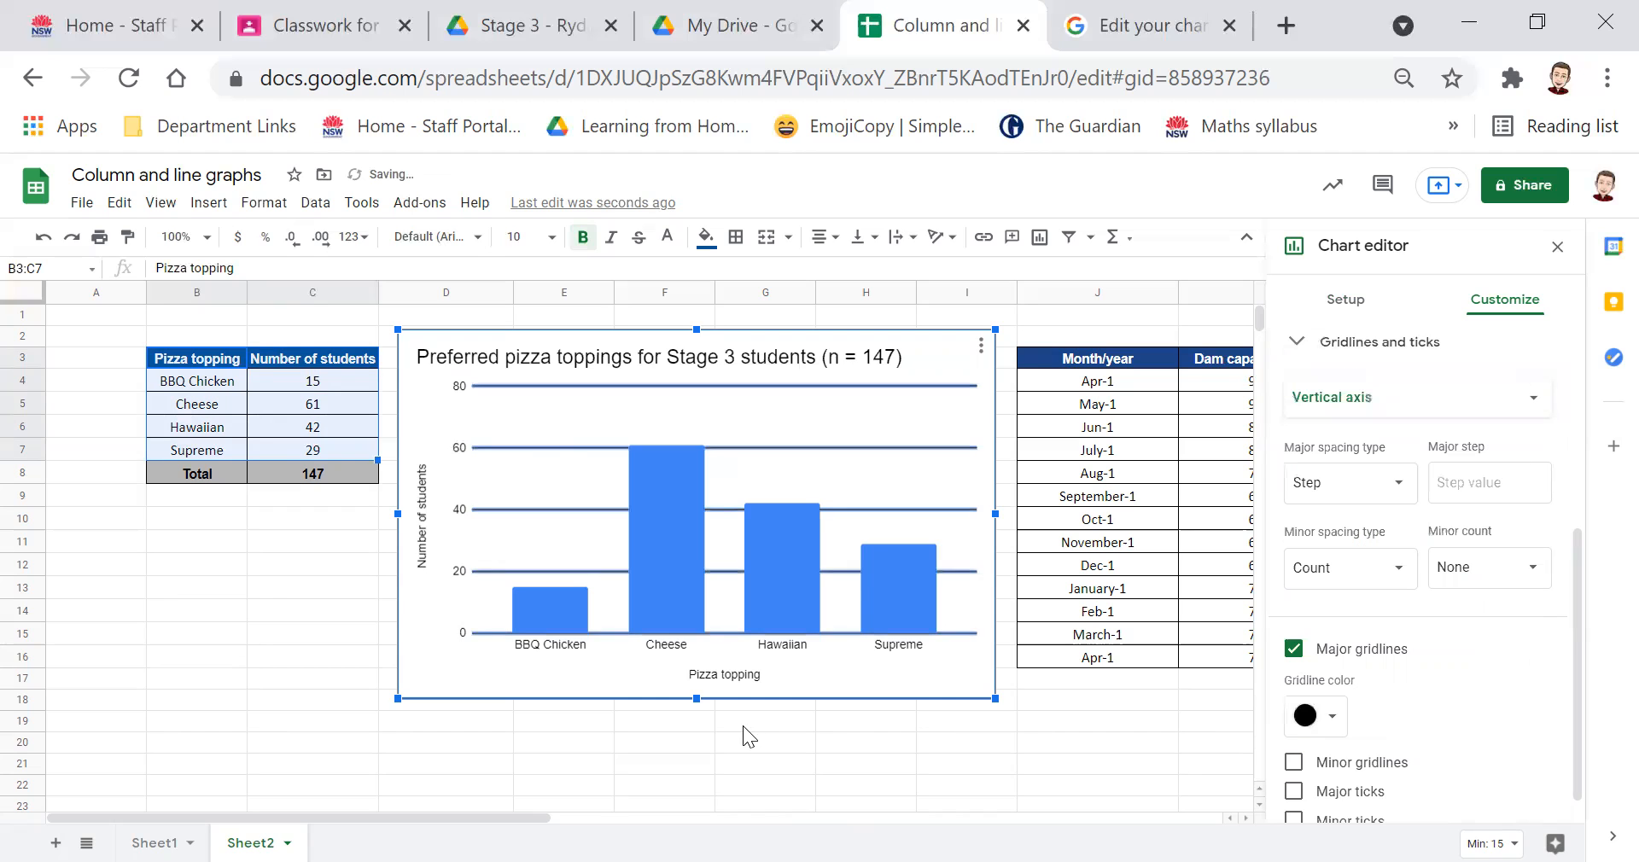
left_click(738, 726)
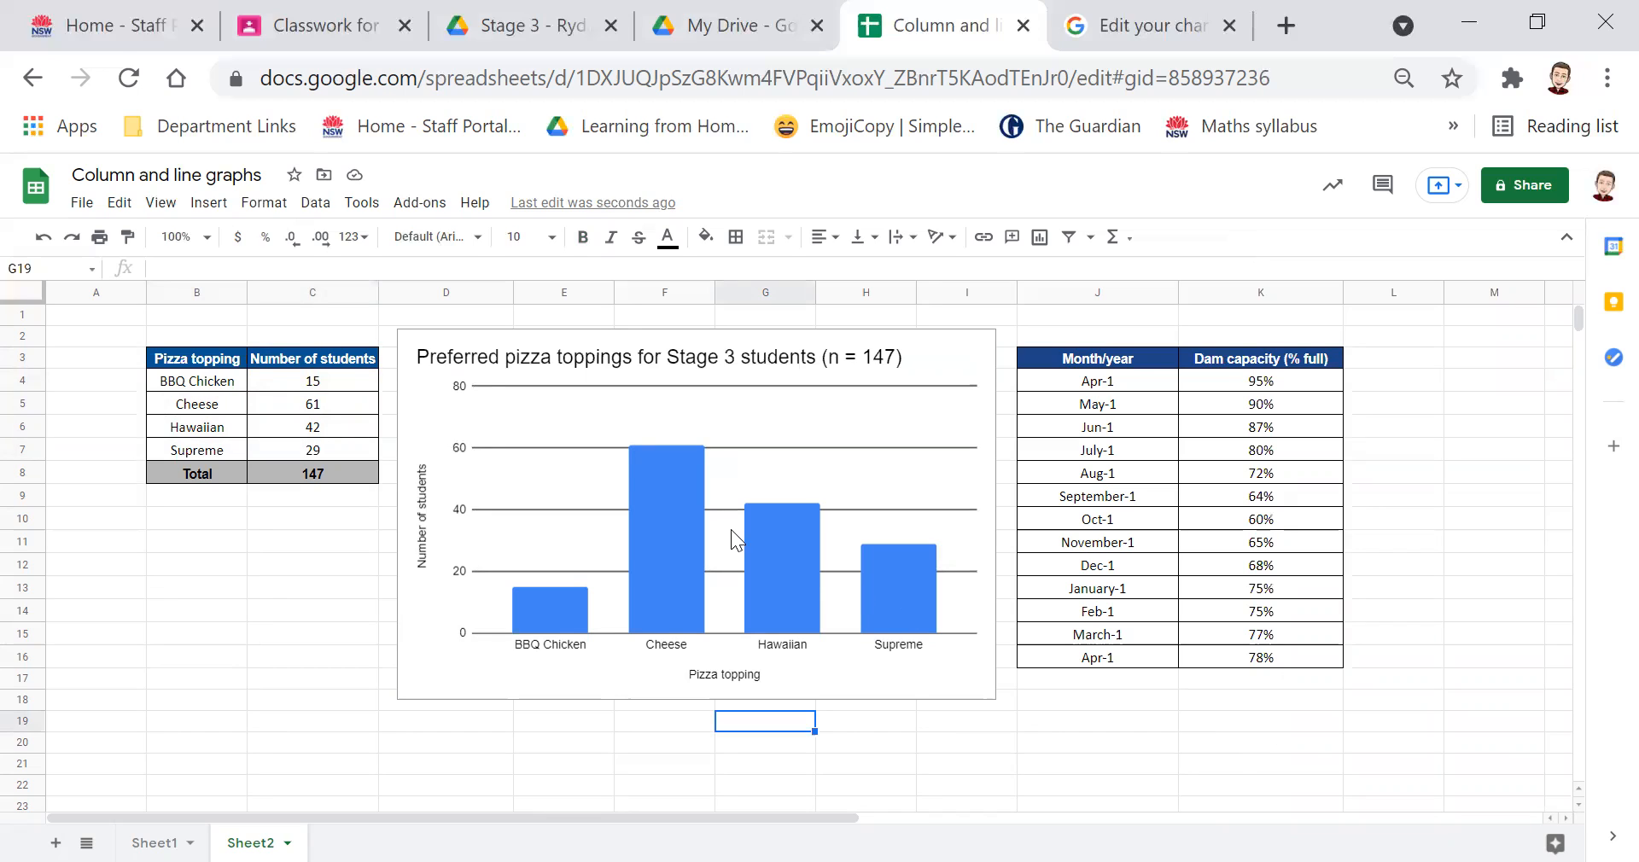
Fill only the Supreme column of the chart with magenta and leave the chart editor.
left_click(908, 596)
left_click(1093, 720)
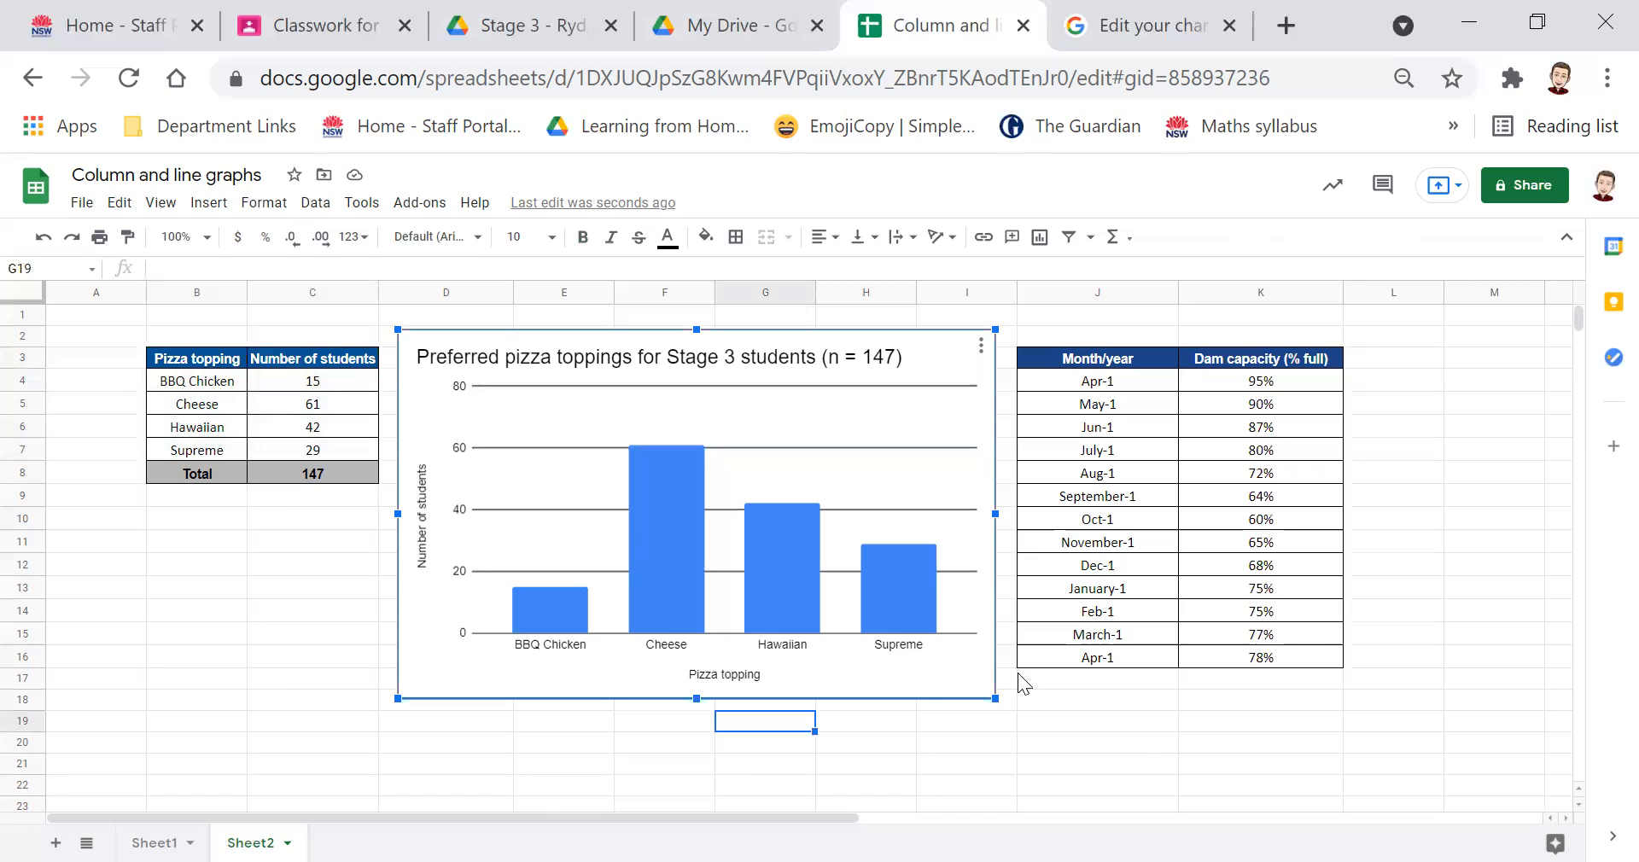
left_click(904, 581)
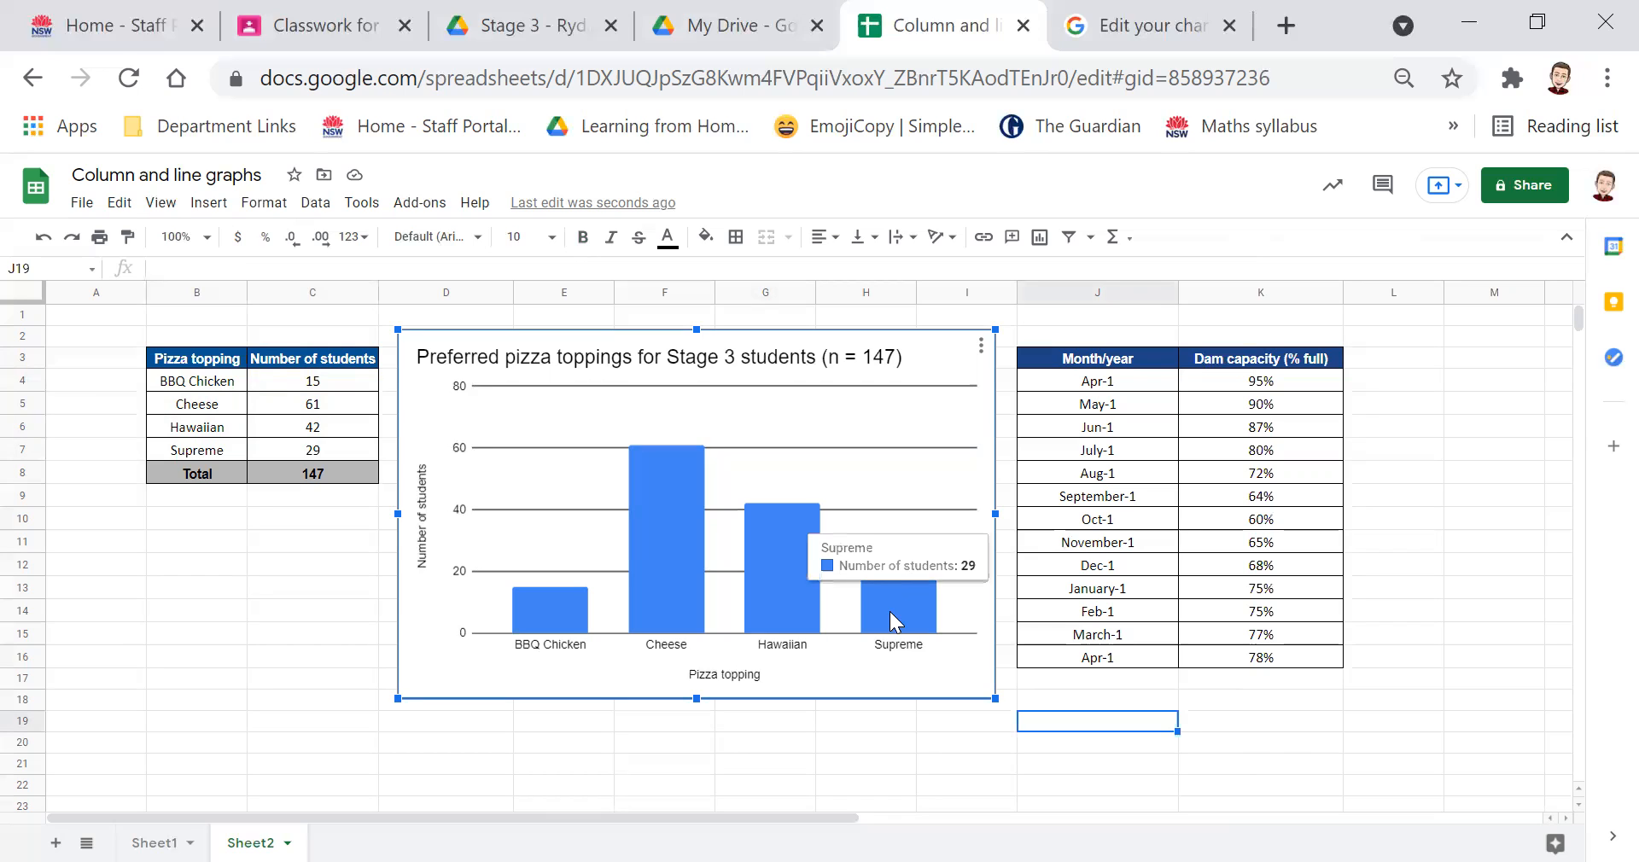
left_click(1120, 545)
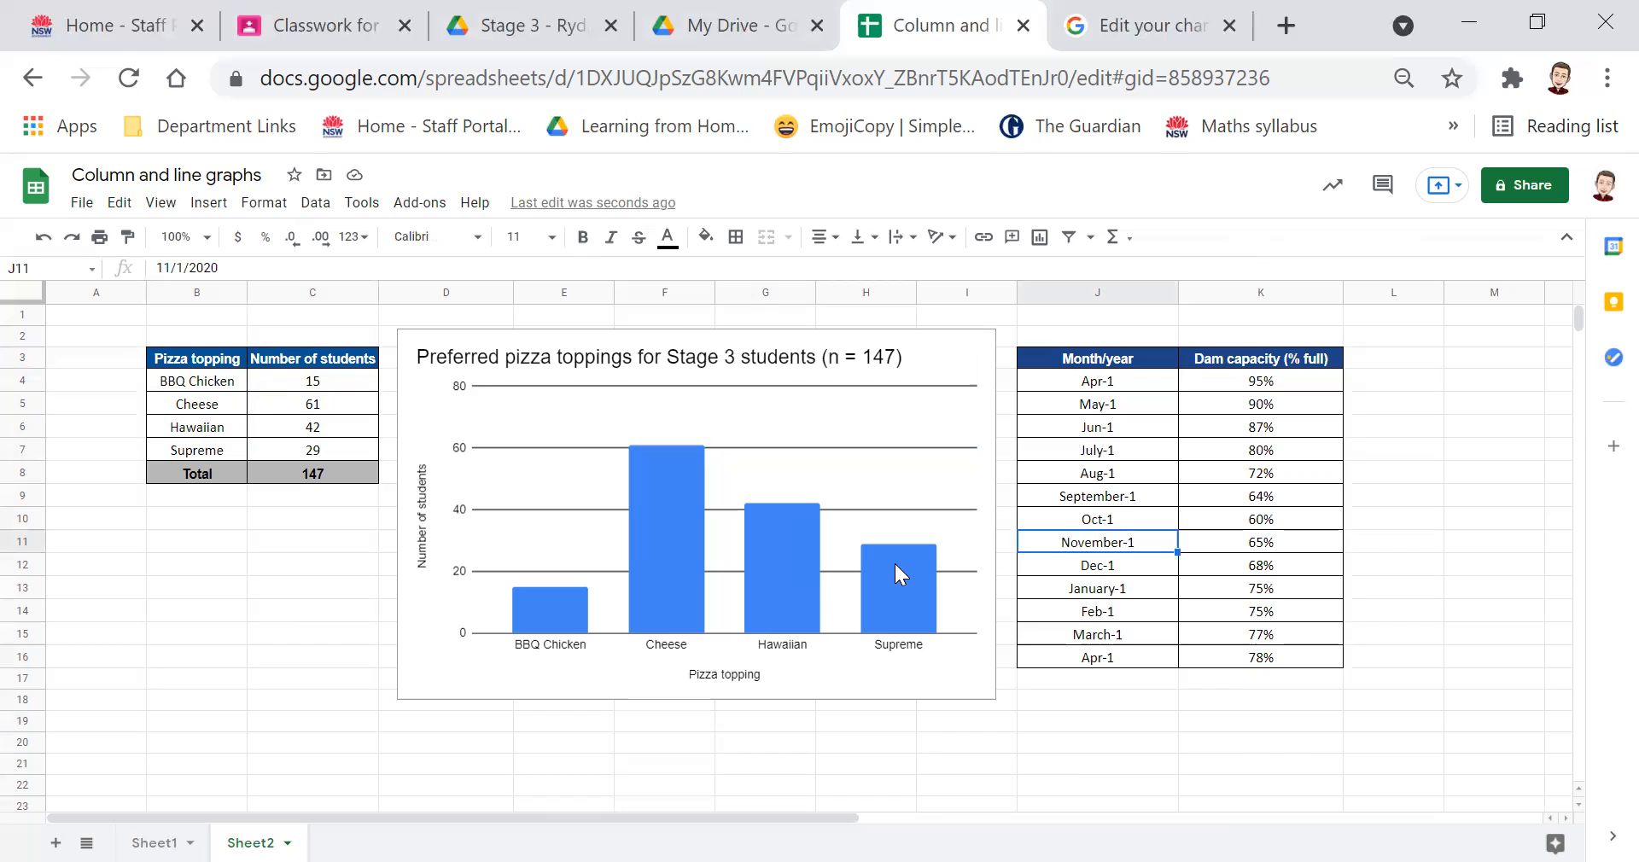
left_click(894, 561)
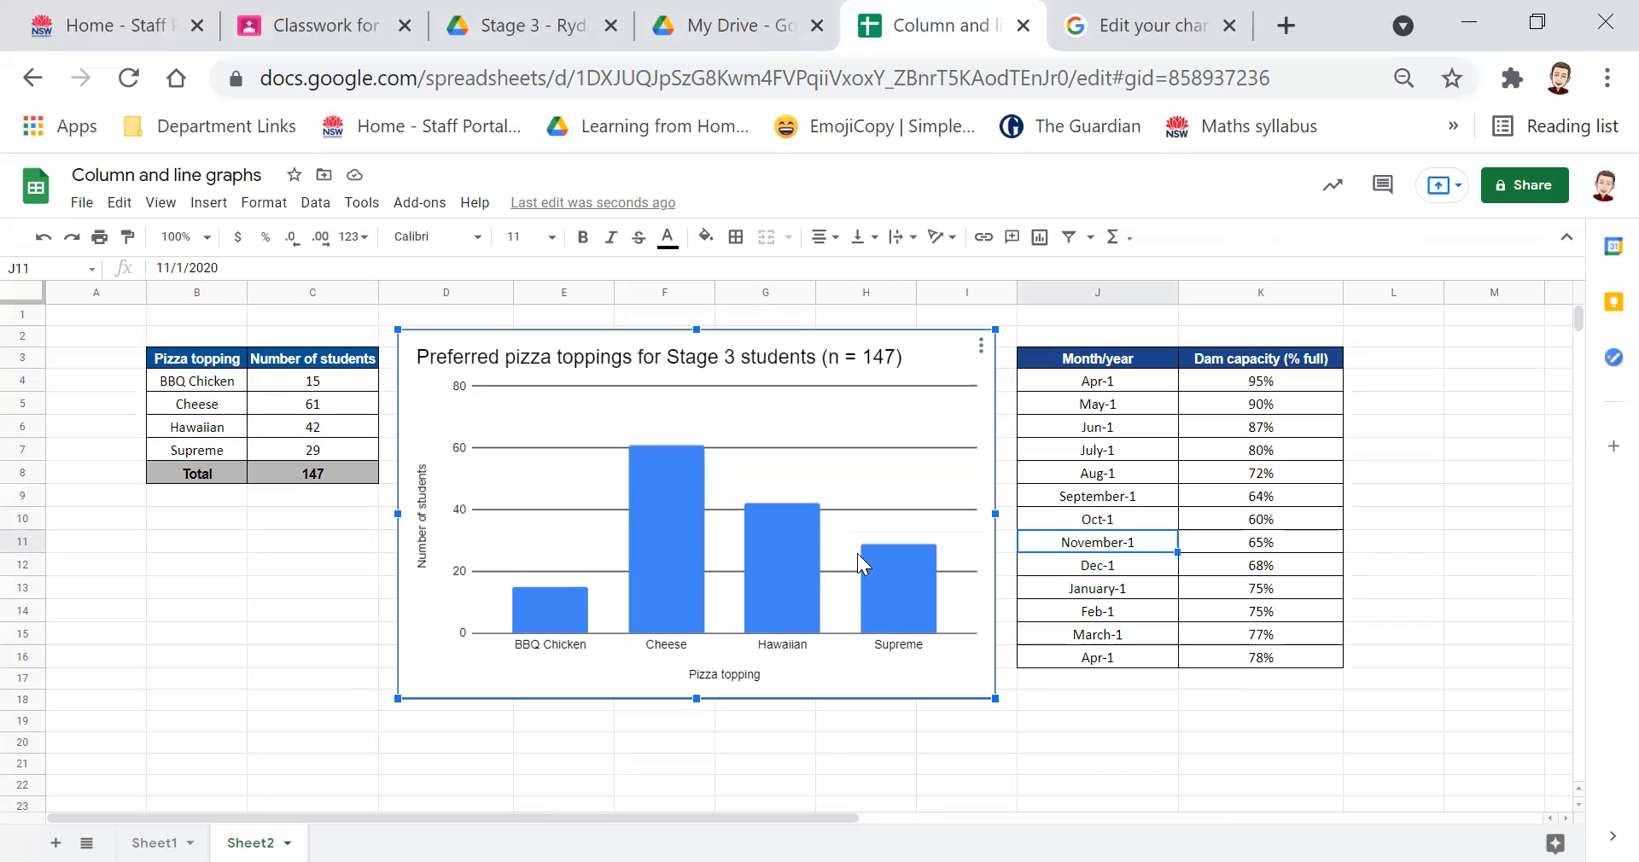
double_click(772, 539)
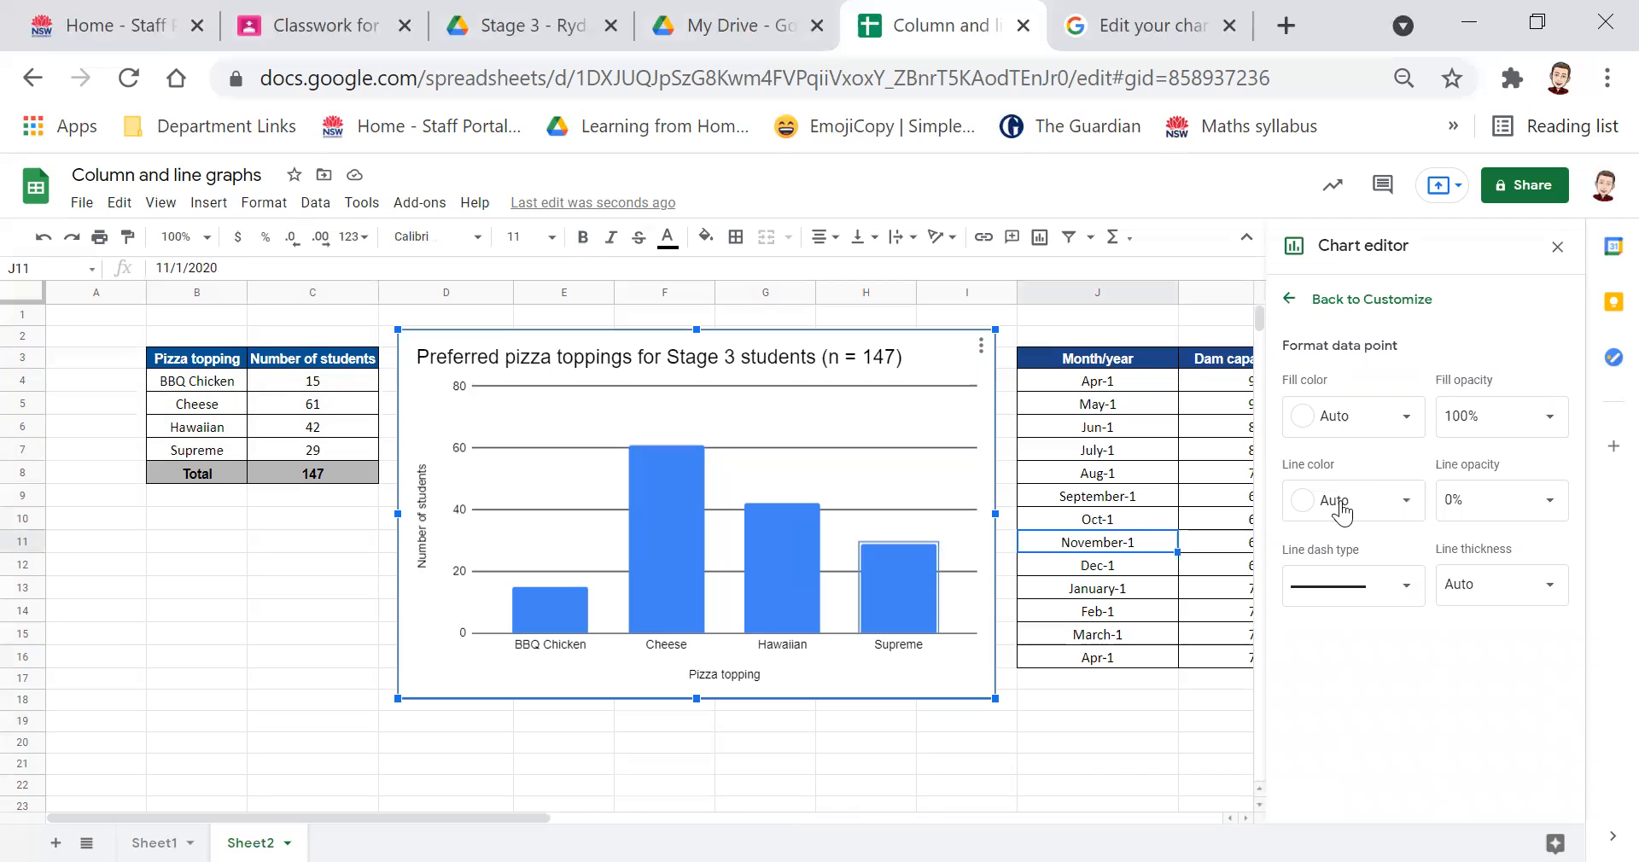
left_click(1399, 420)
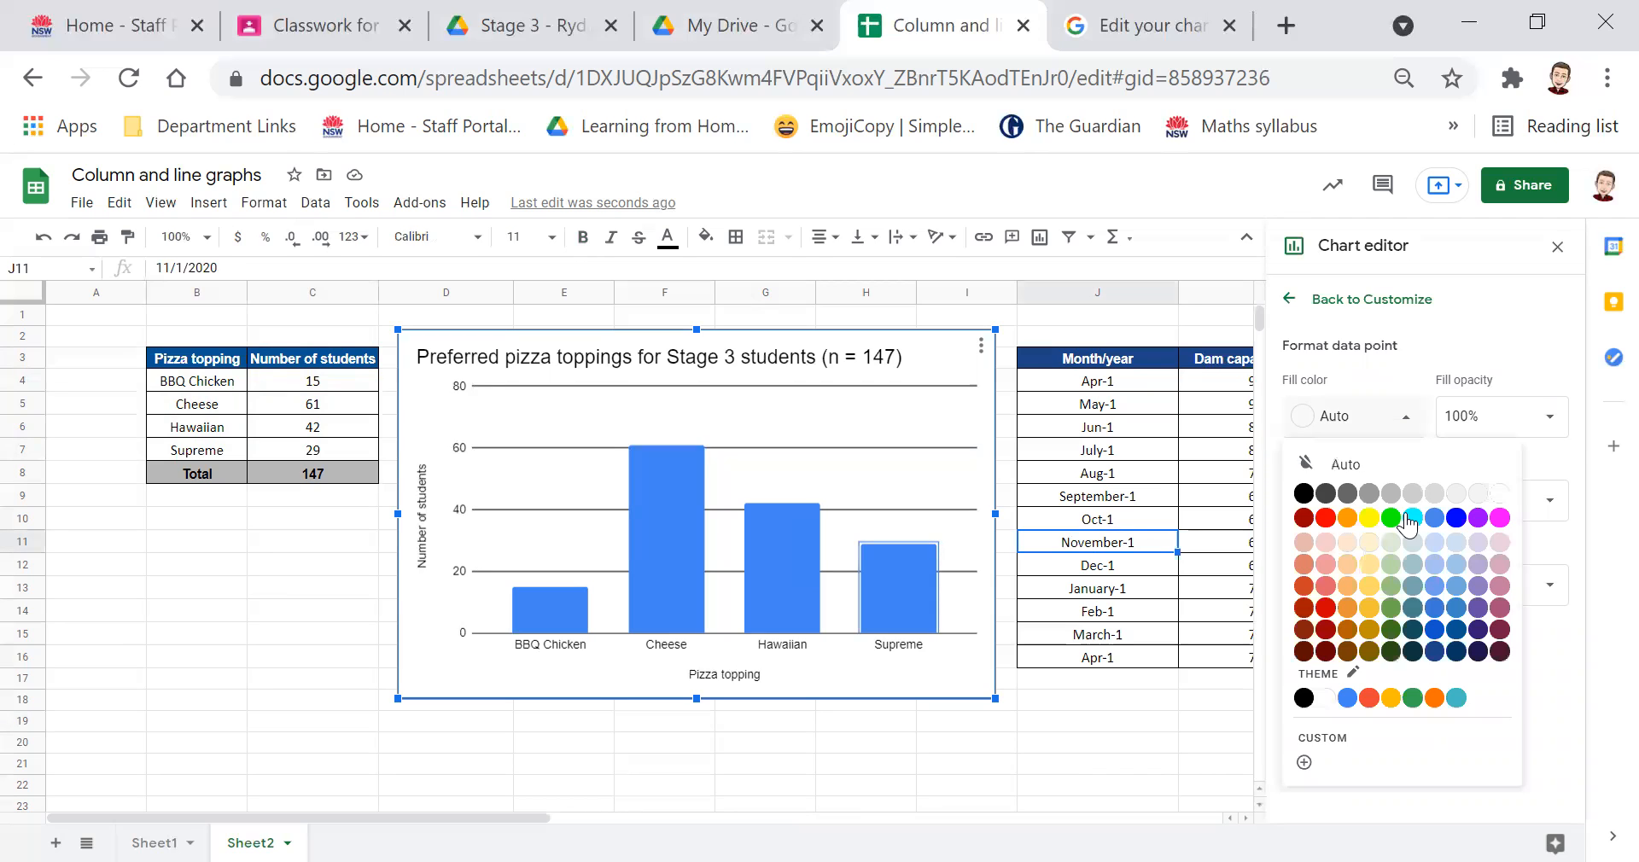
left_click(1500, 519)
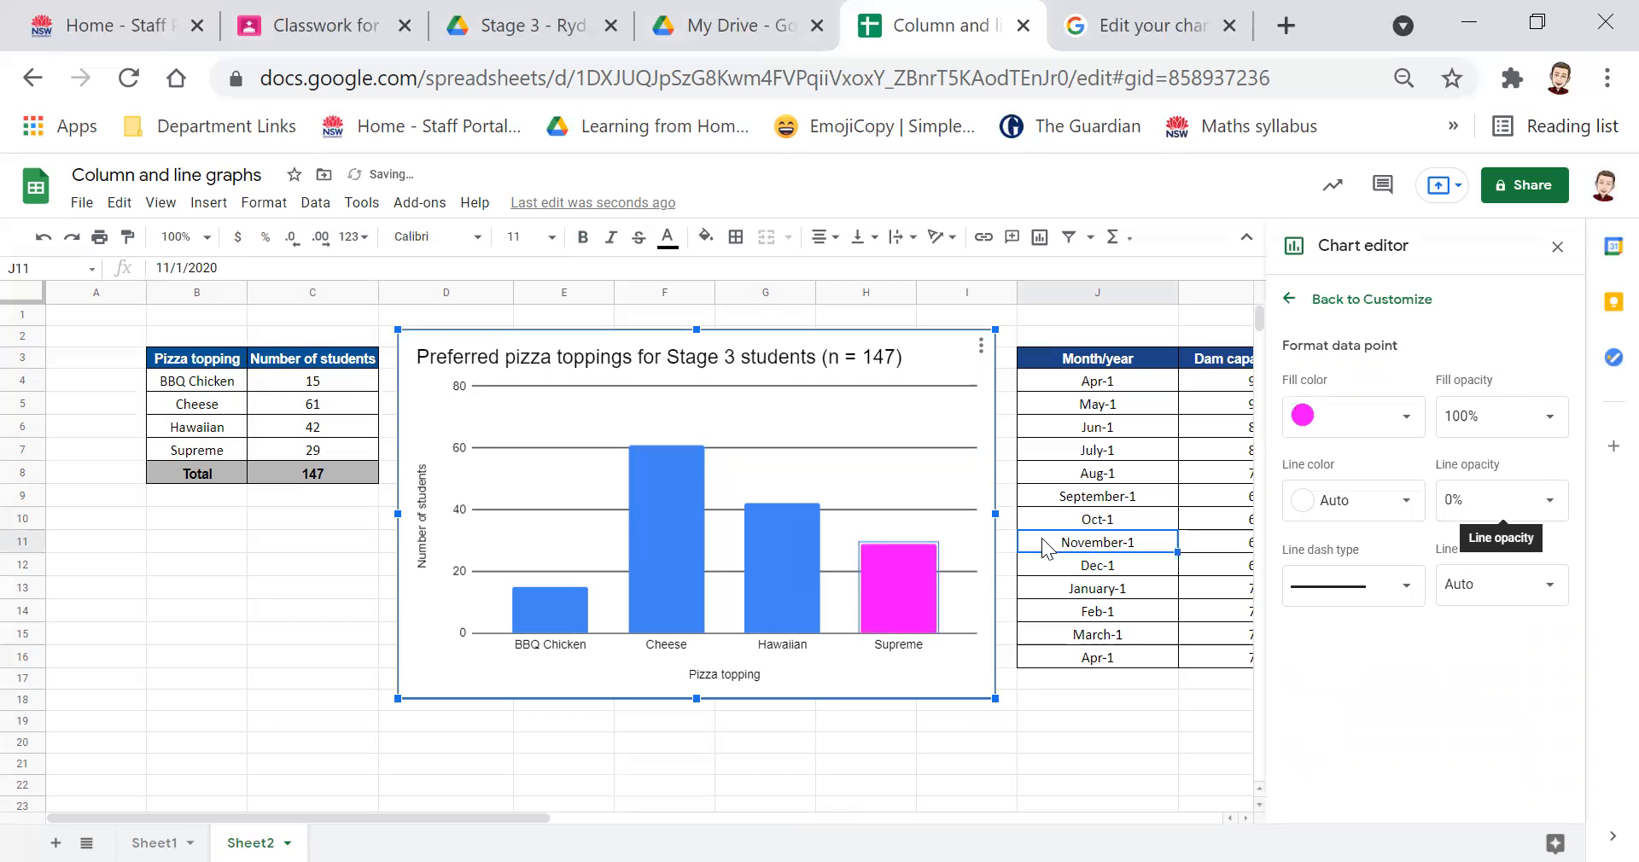
left_click(1098, 496)
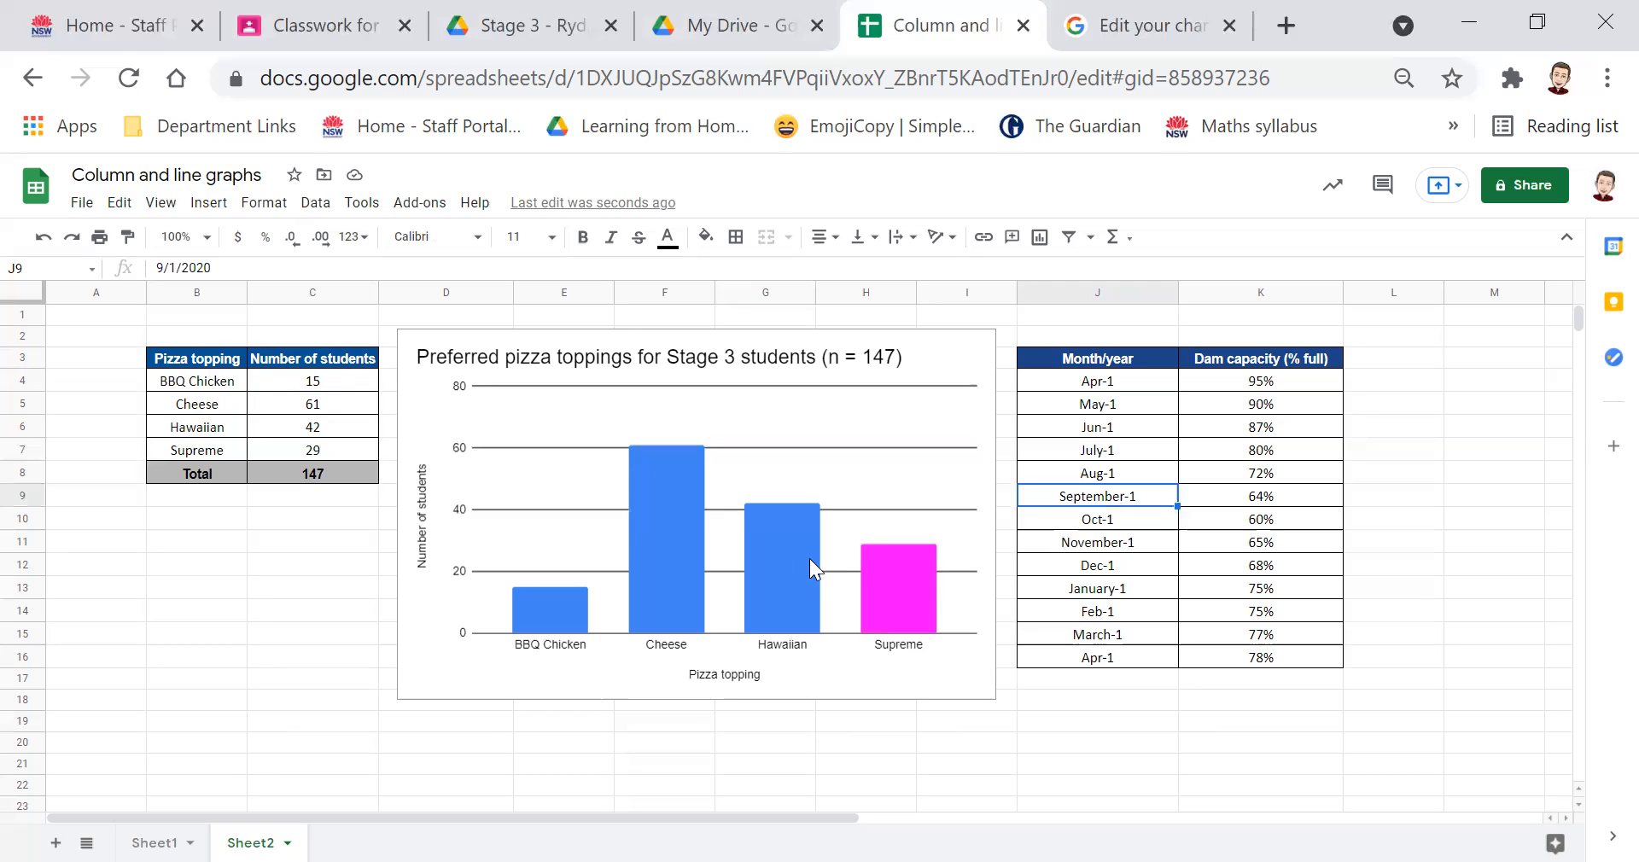
Insert a chart from the Month/year and Dam capacity (% full) table, including its headers, range J3:K16.
left_click(1129, 551)
key("Right")
key("Right")
key("Right")
key("Right")
key("Right")
key("Right")
key("Right")
key("Right")
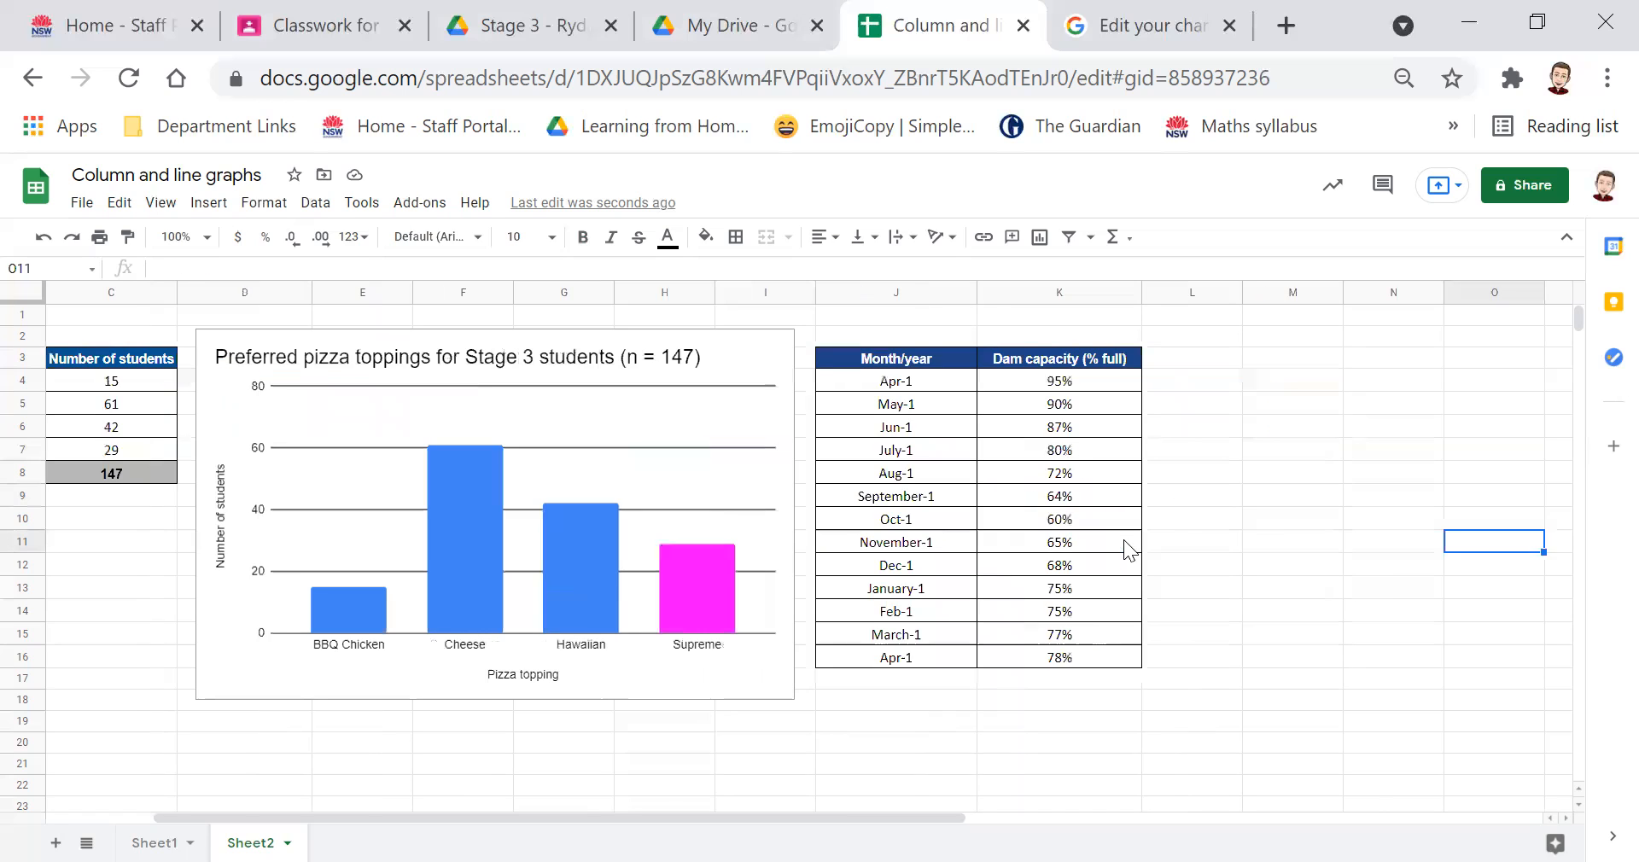
key("Right")
key("Right")
key("Right")
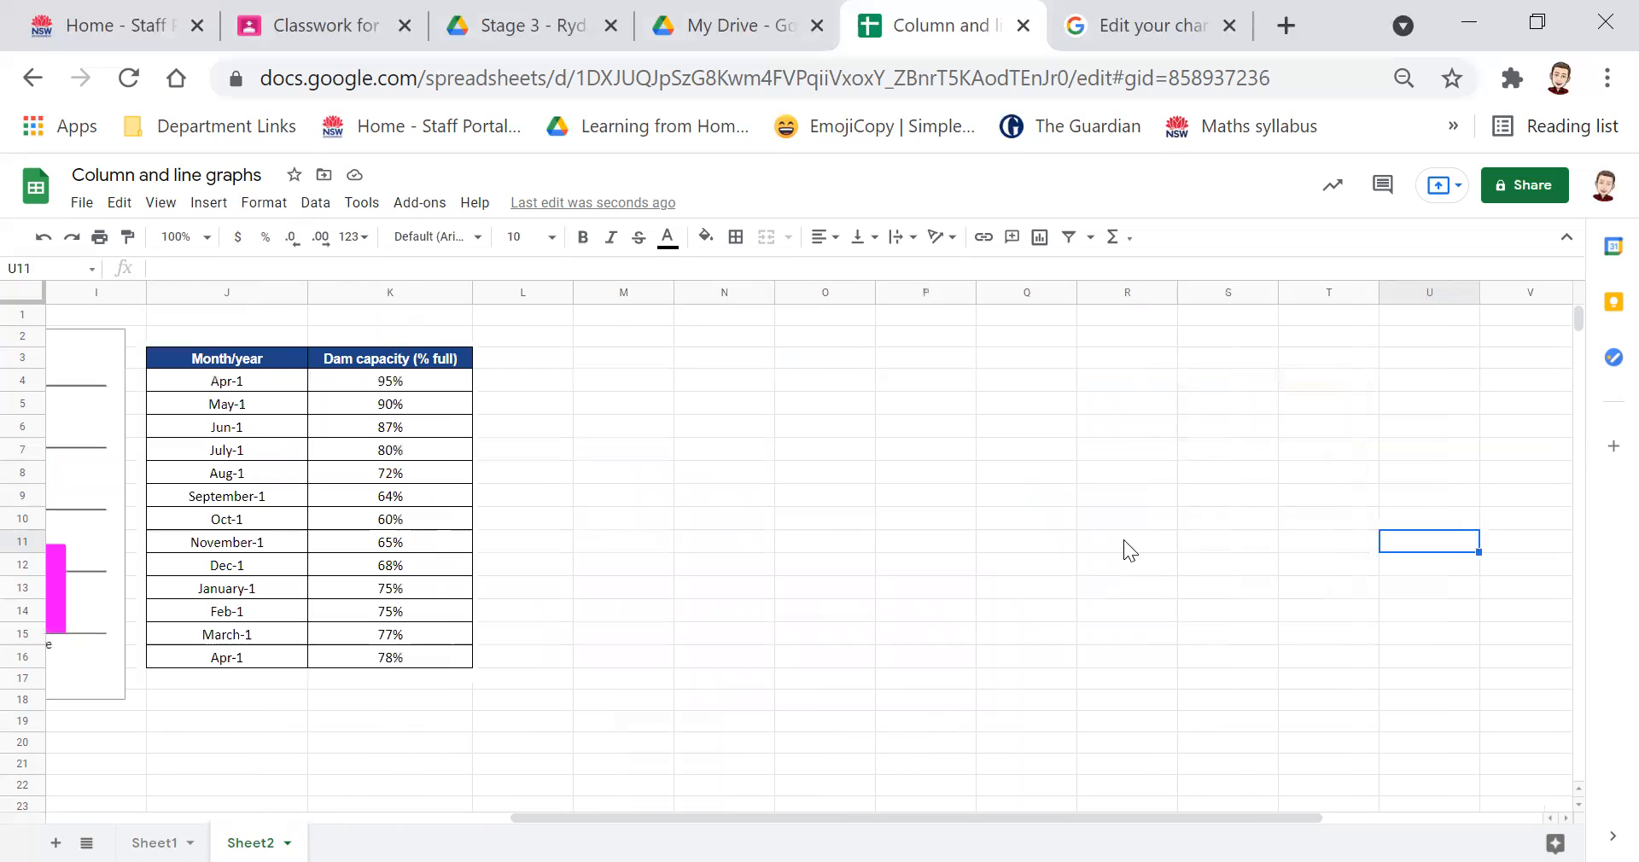
key("Right")
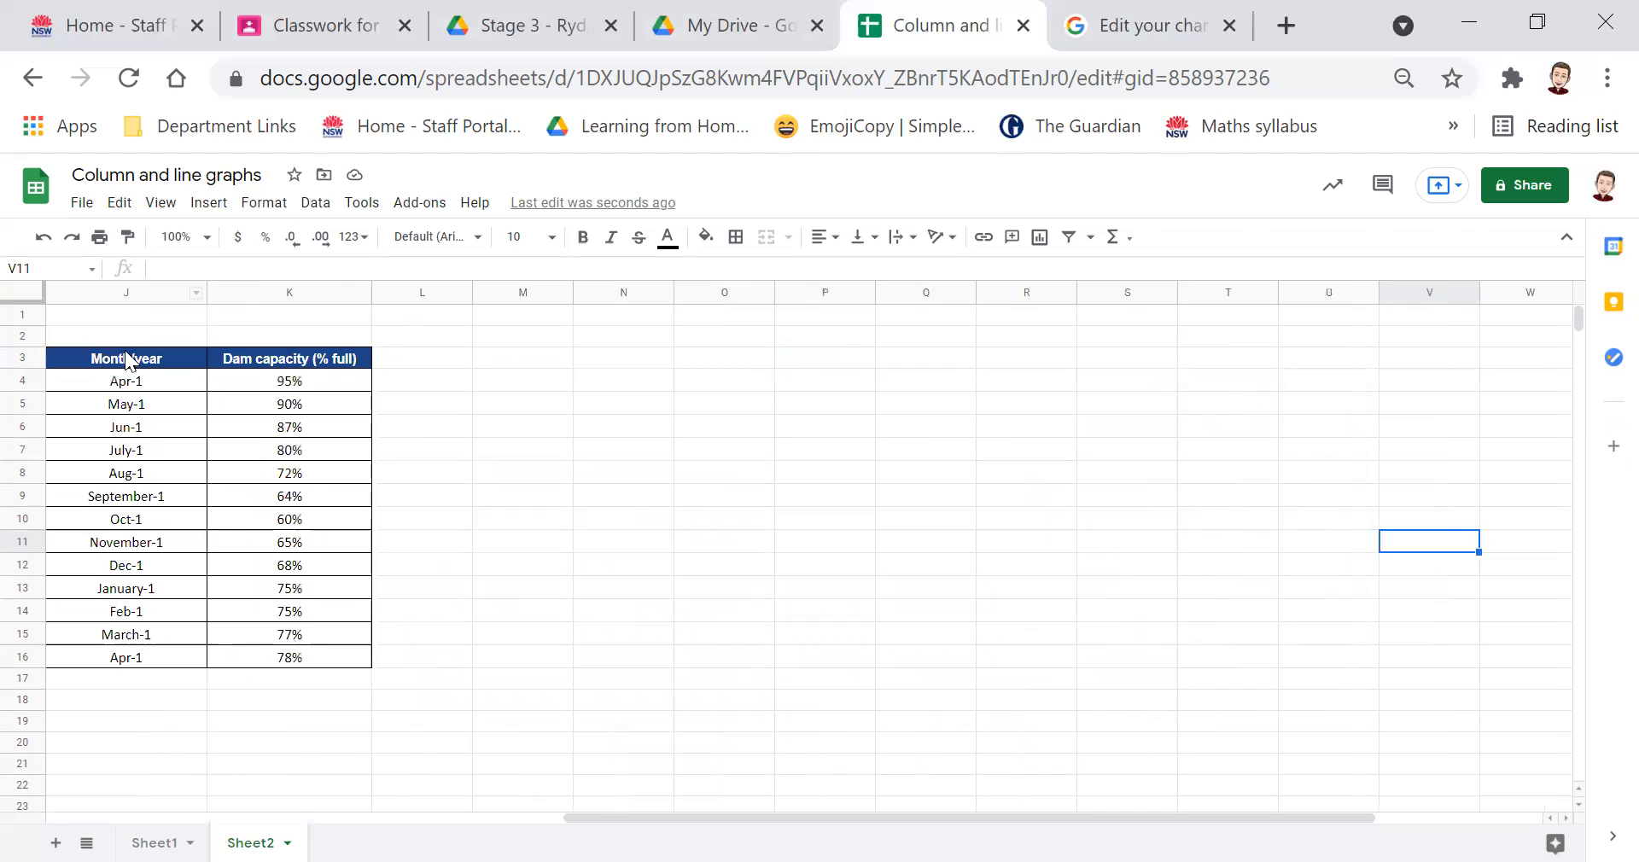
left_click_drag(128, 359, 128, 381)
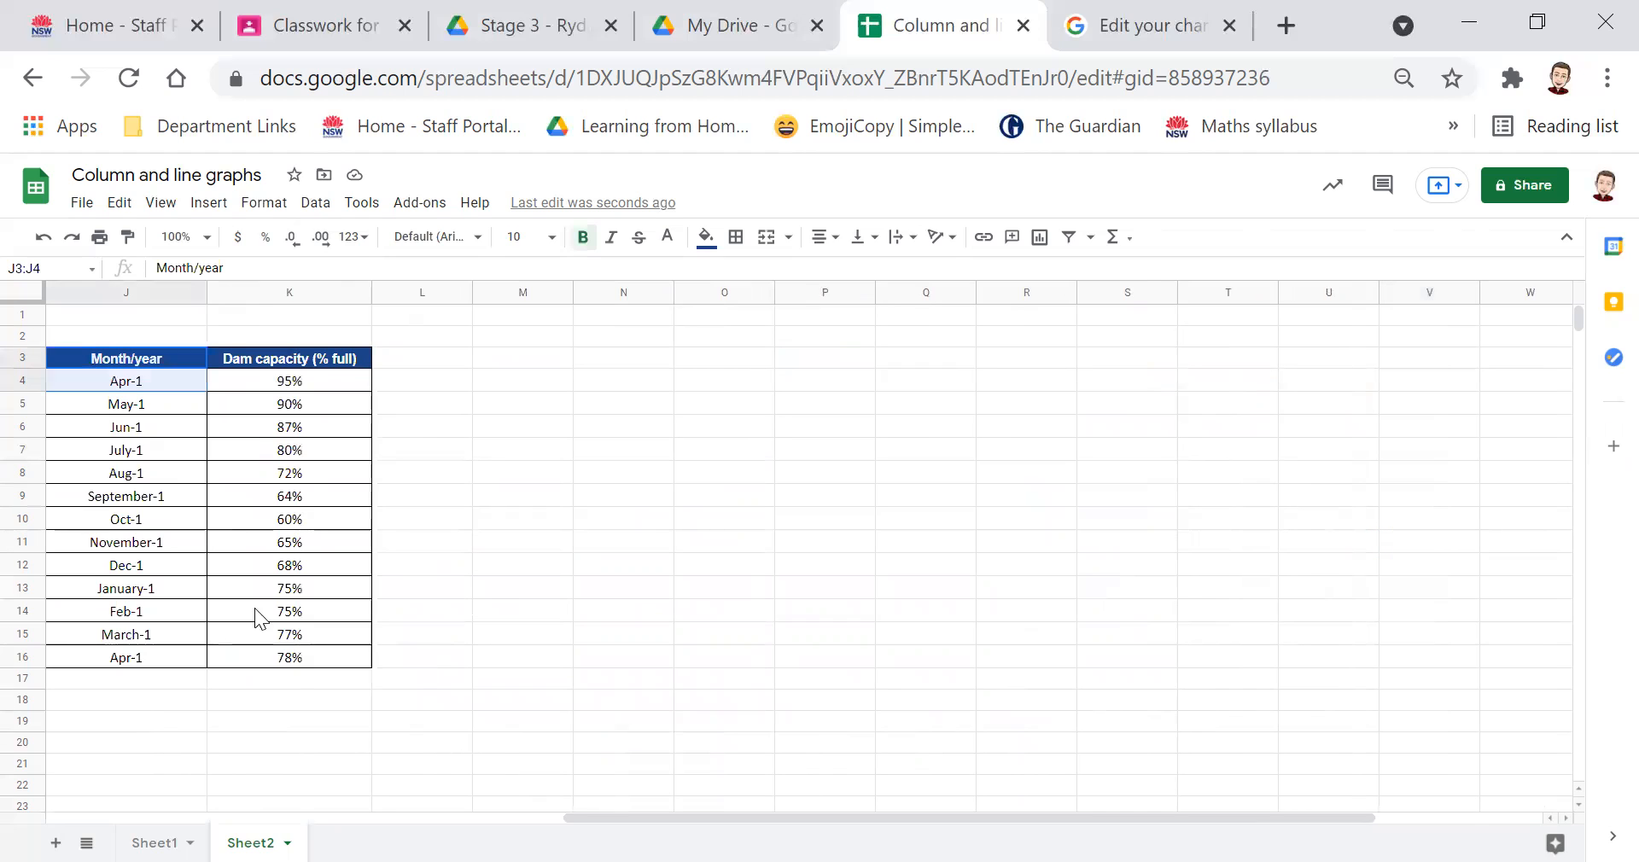
left_click_drag(258, 634, 258, 653)
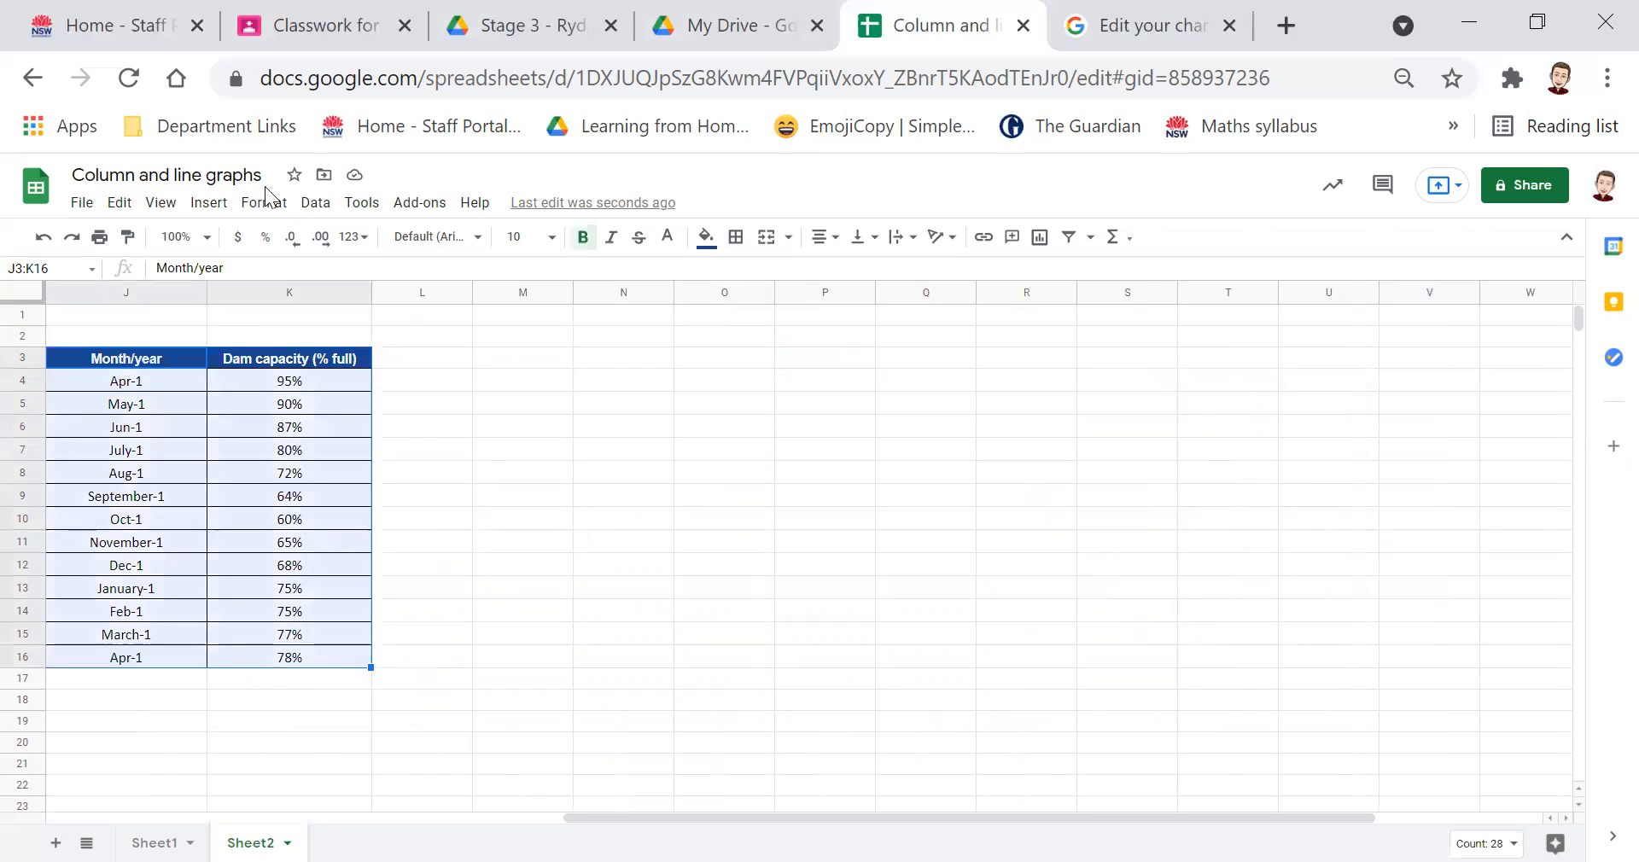
left_click(210, 203)
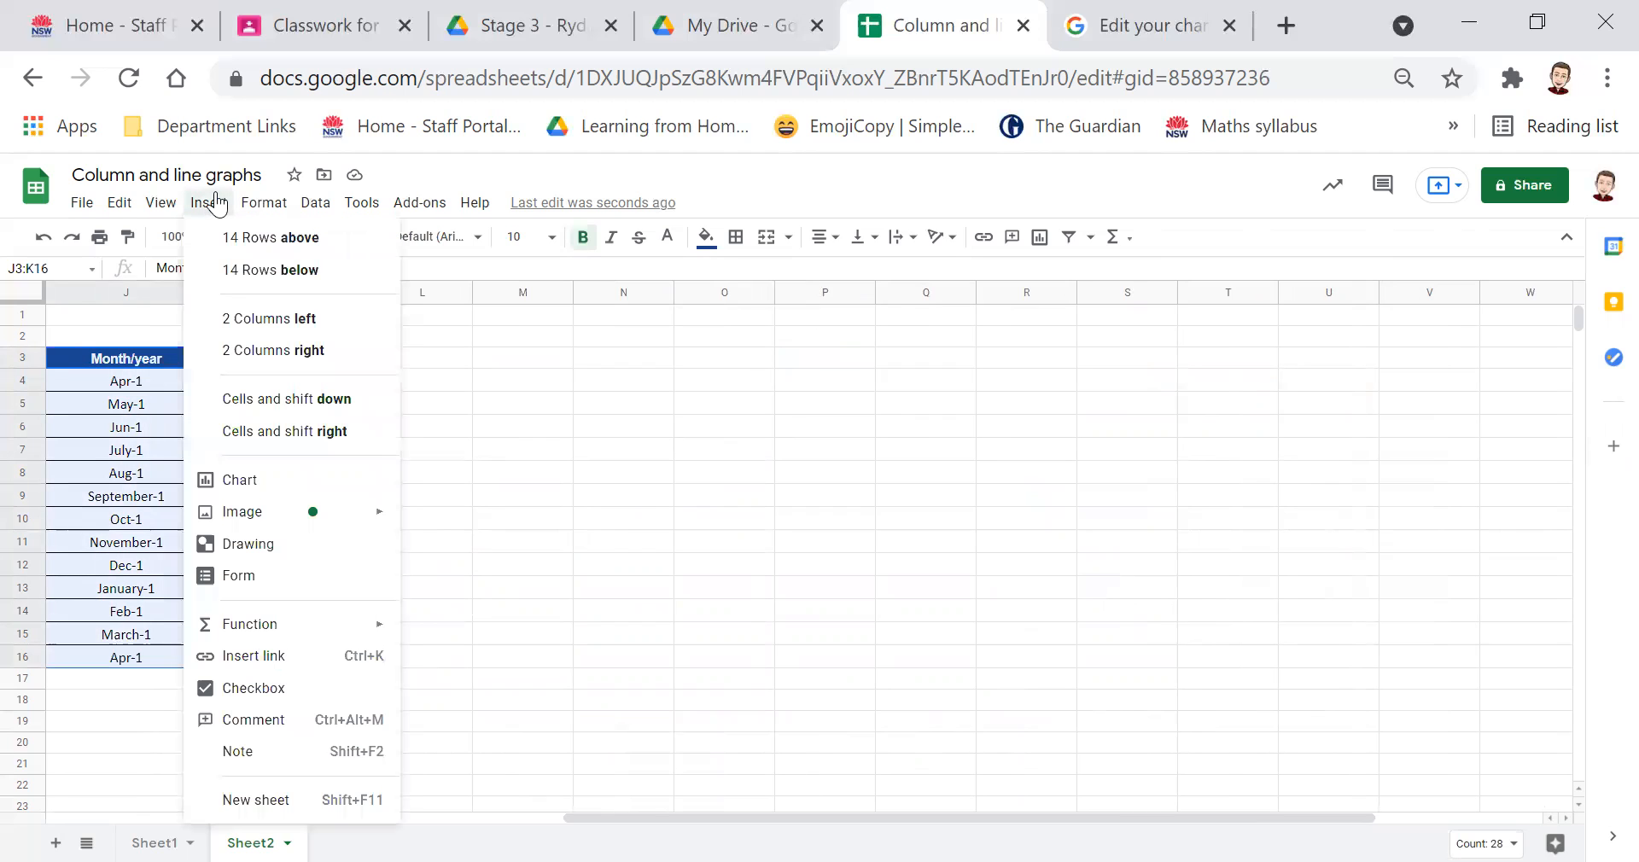
left_click(294, 478)
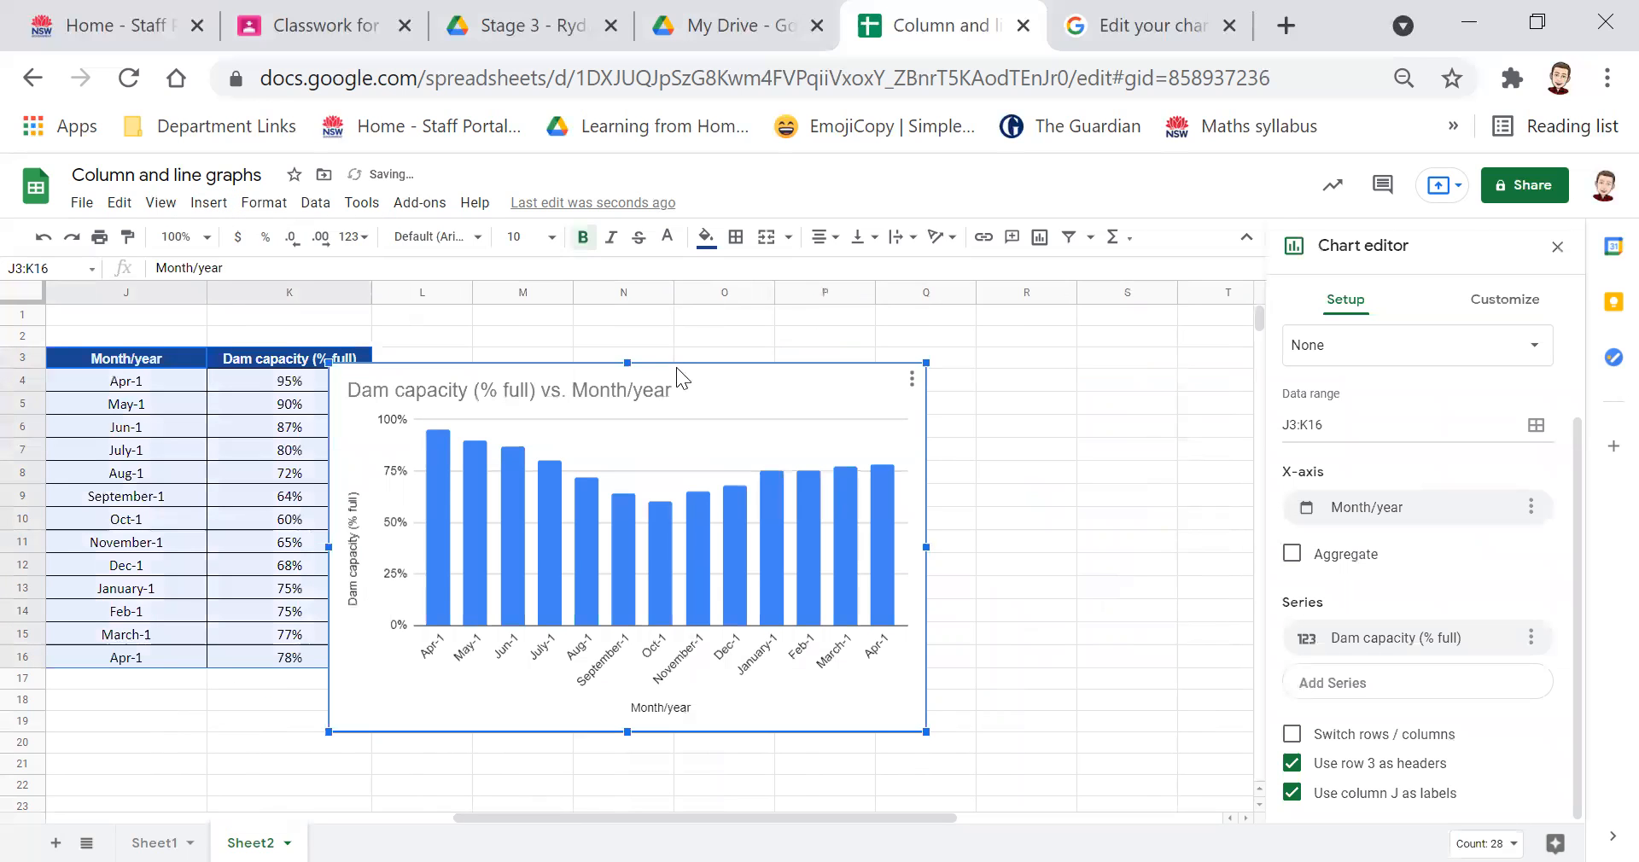
Move the dam capacity chart off its data table into the empty cells beside it, starting around column L, row 3.
left_click_drag(672, 361, 813, 360)
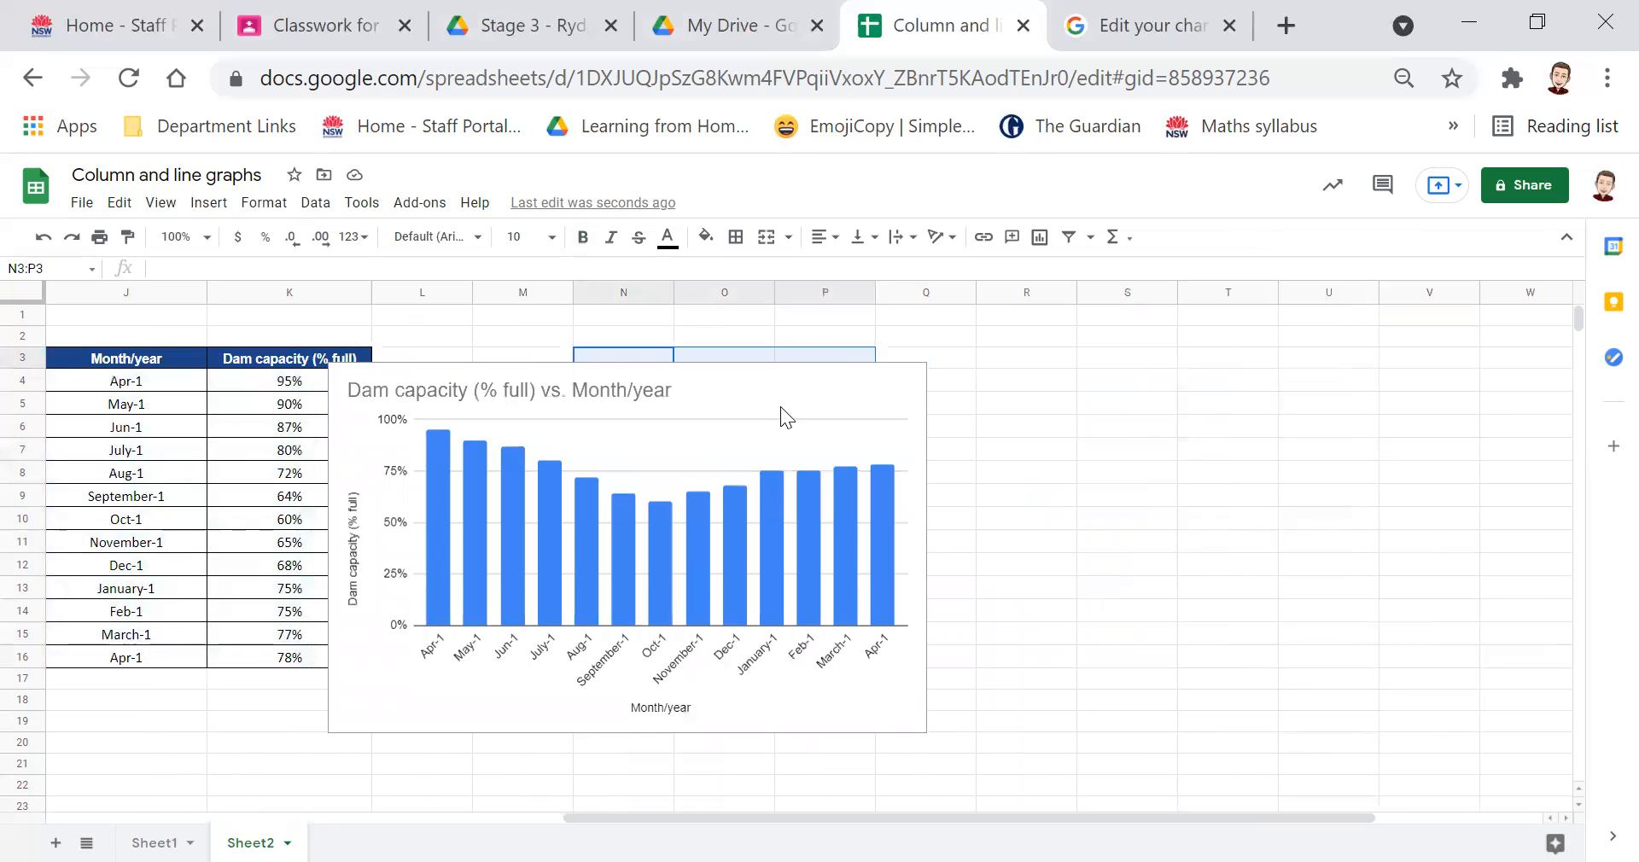
left_click(774, 365)
left_click_drag(781, 358, 821, 350)
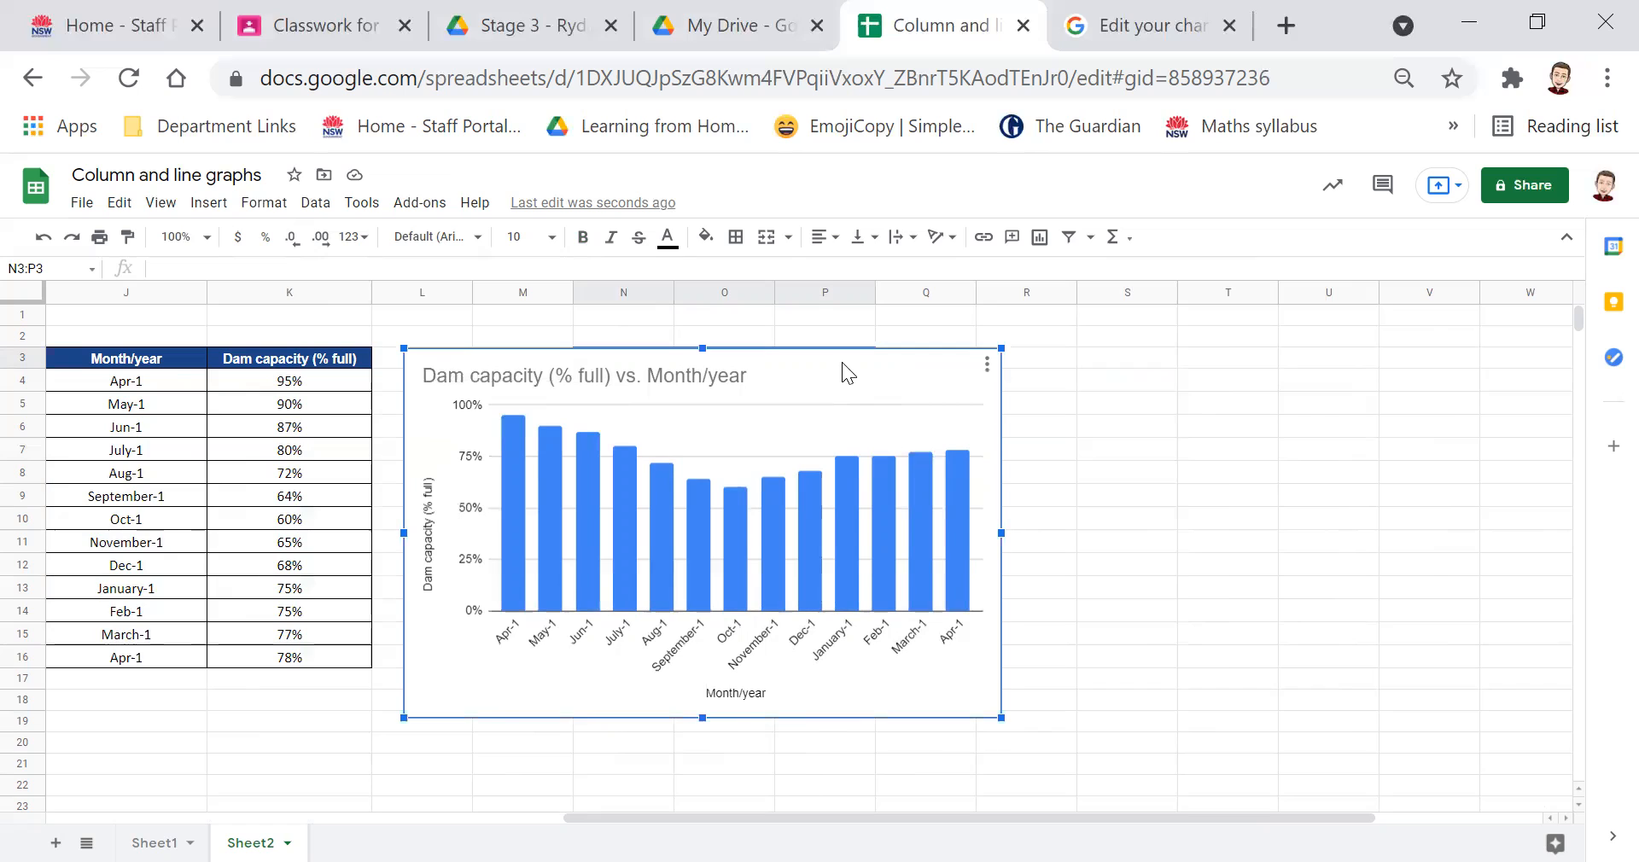
Change the dam capacity chart from a column chart to a line chart.
double_click(897, 350)
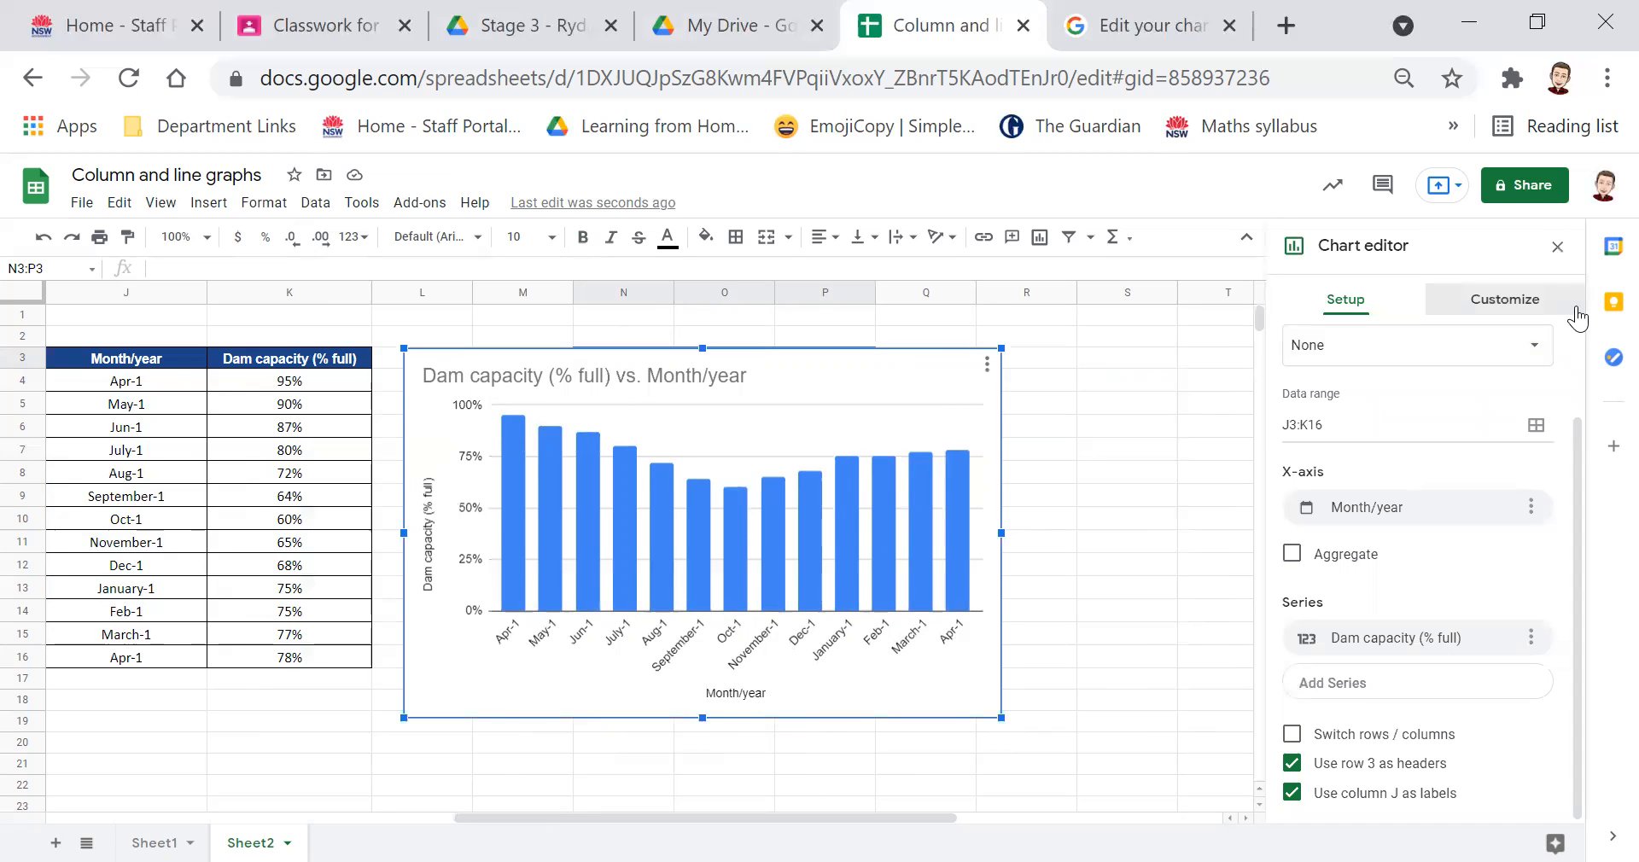
left_click(1527, 311)
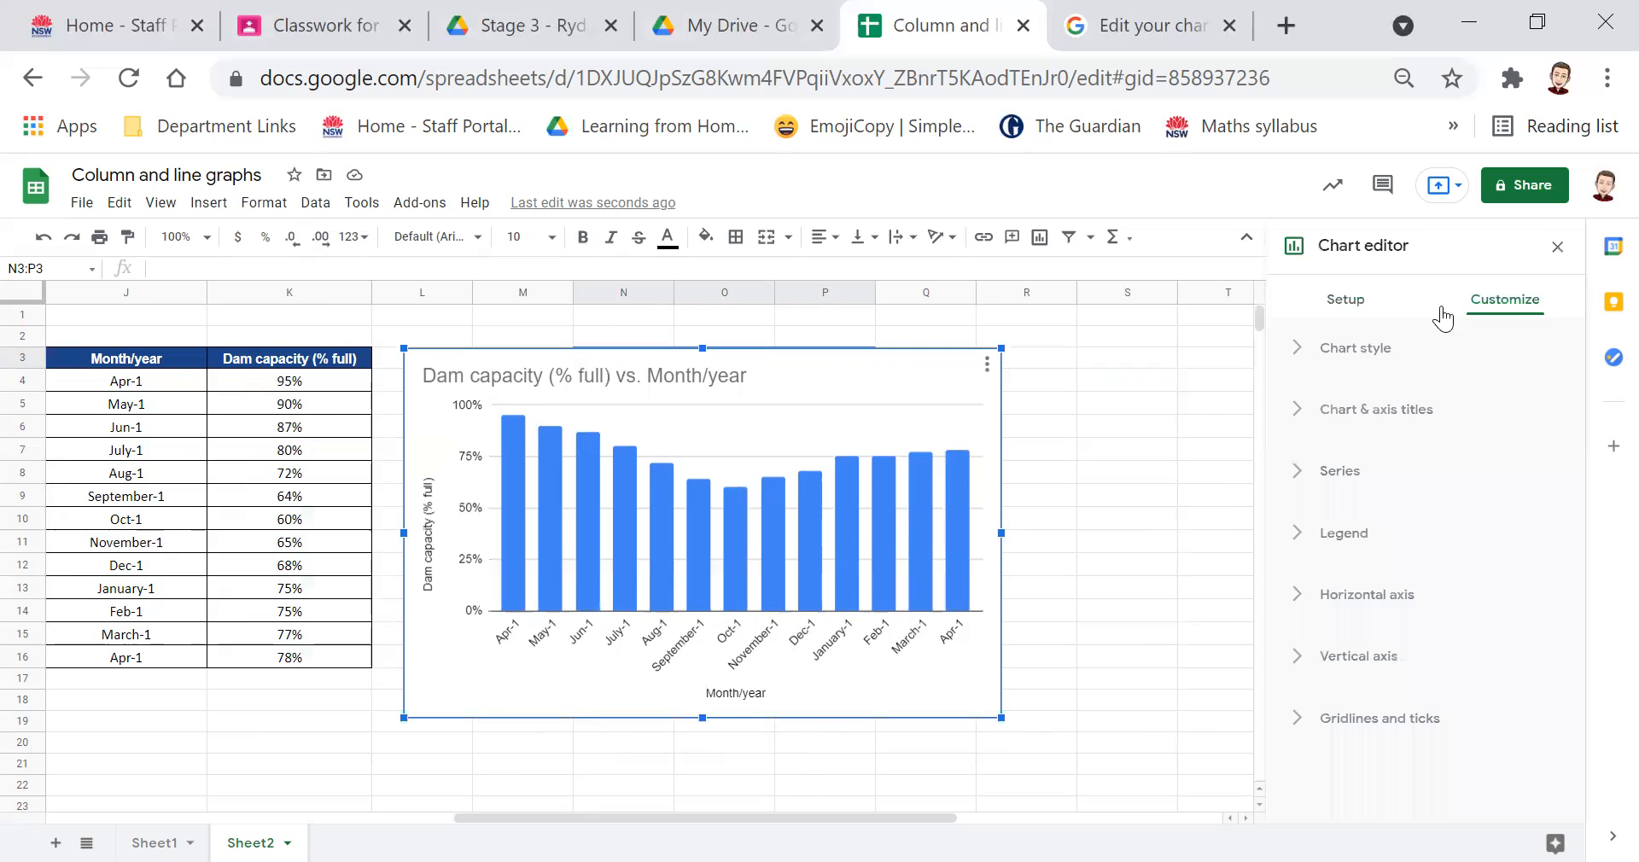
left_click(1382, 350)
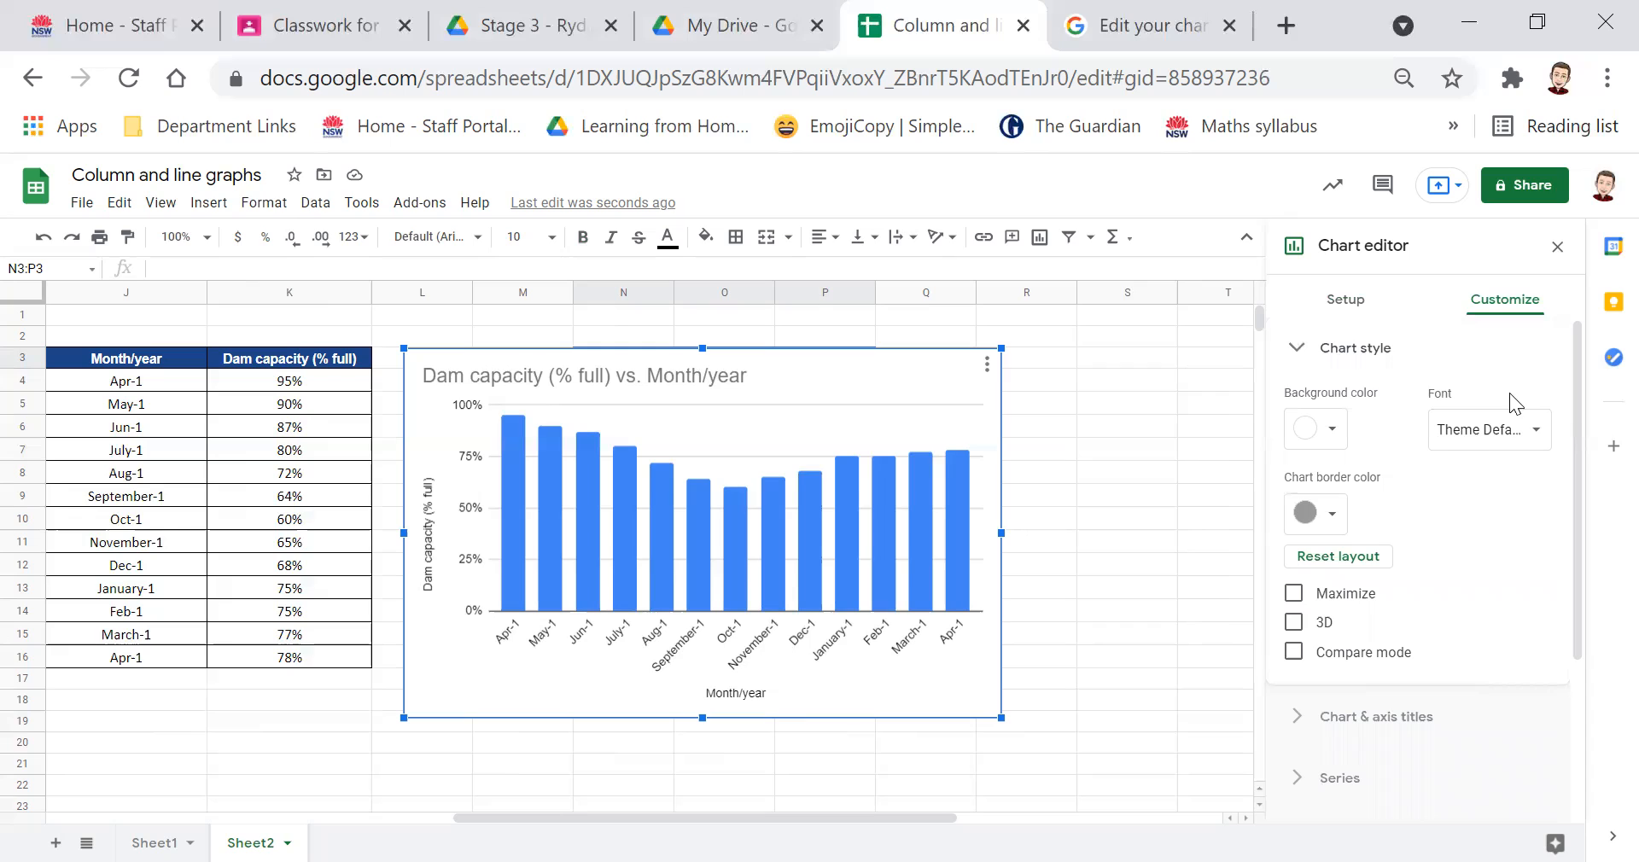
left_click(1347, 304)
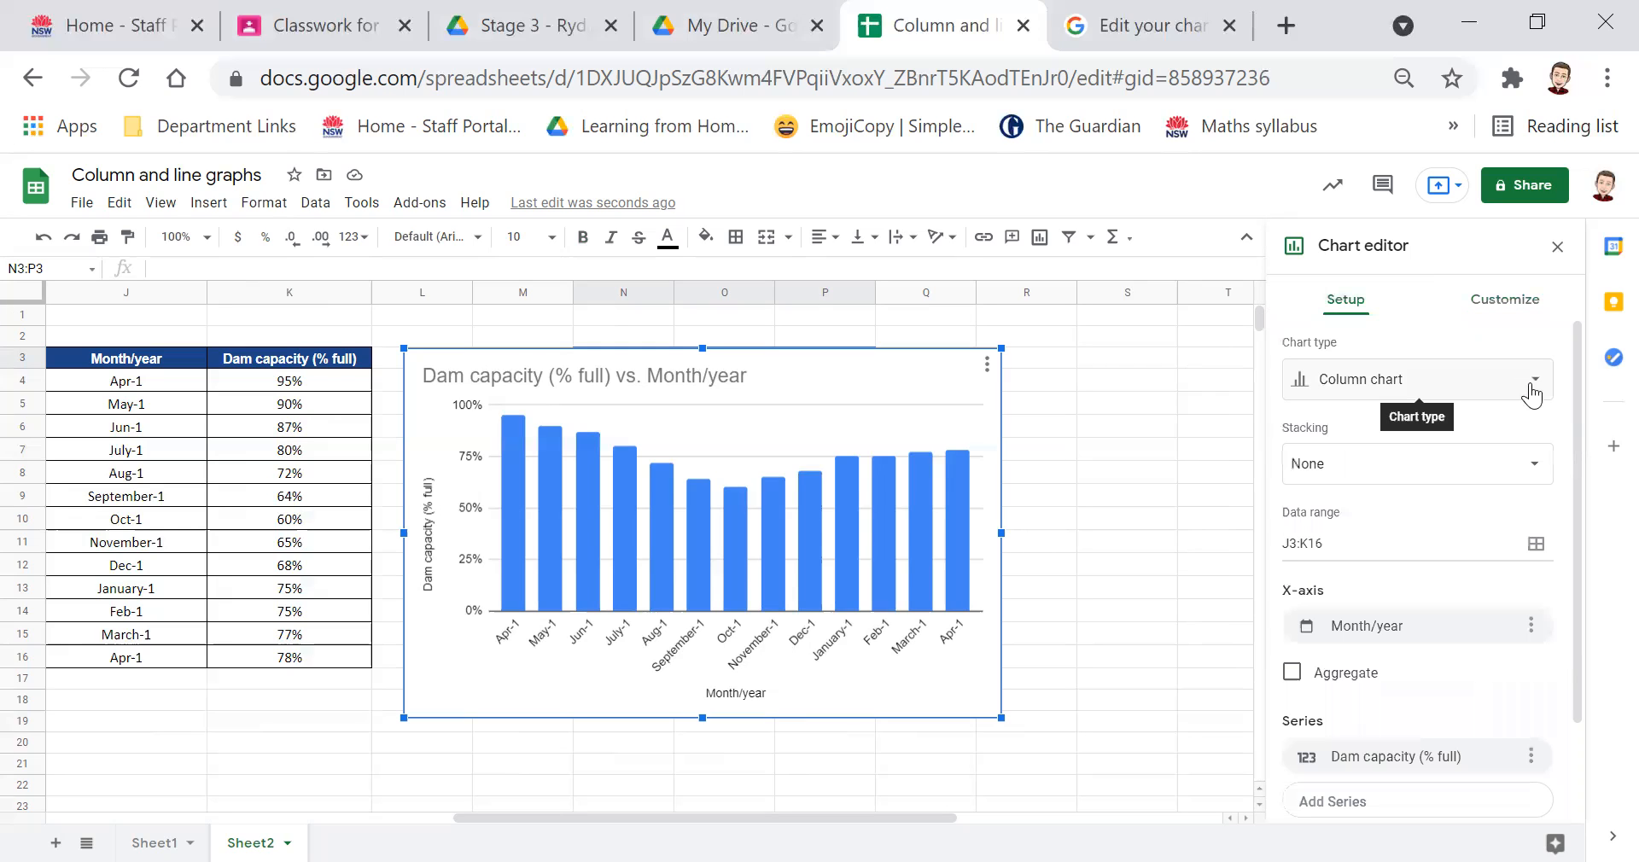
left_click(1532, 393)
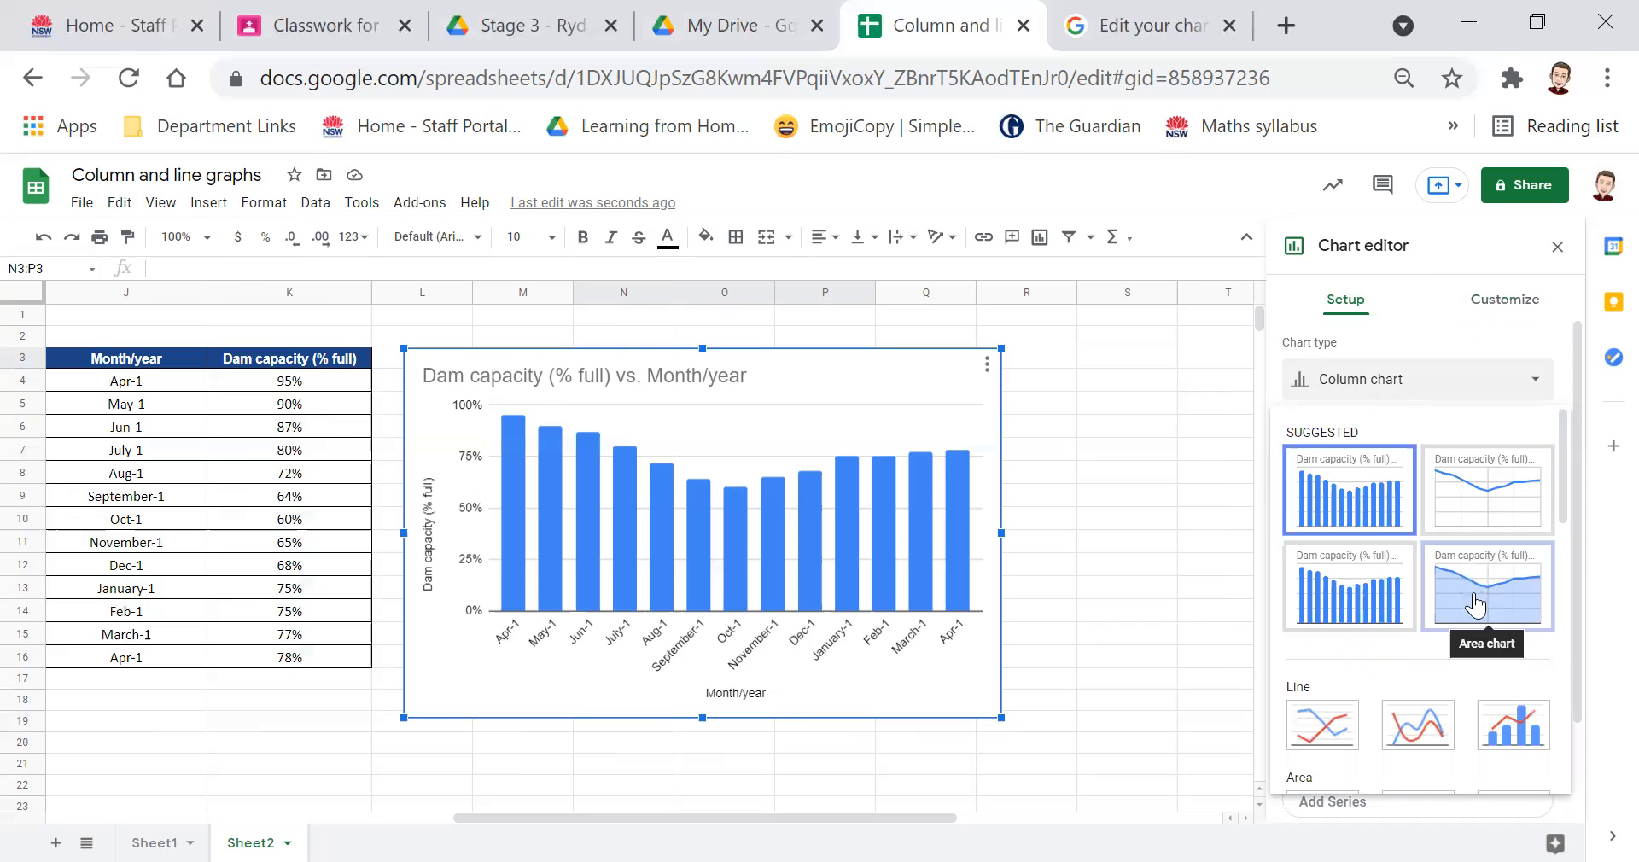
left_click(1477, 506)
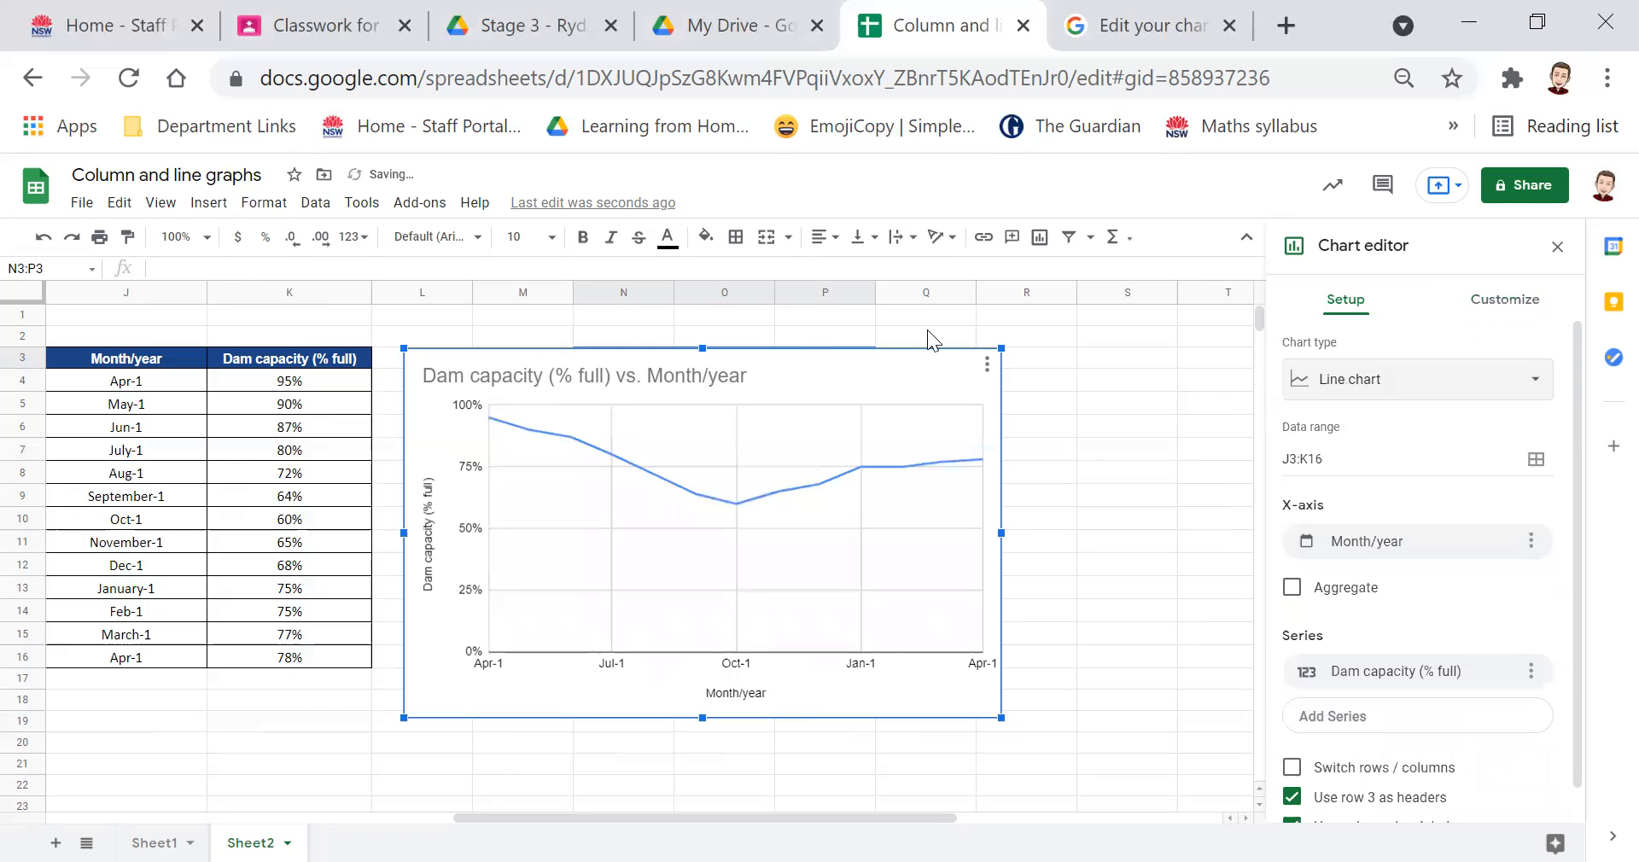
Change the line chart's title to "Snowy Mountains Dam Capacity (April 2020 - April 2021)".
left_click(675, 377)
left_click(672, 379)
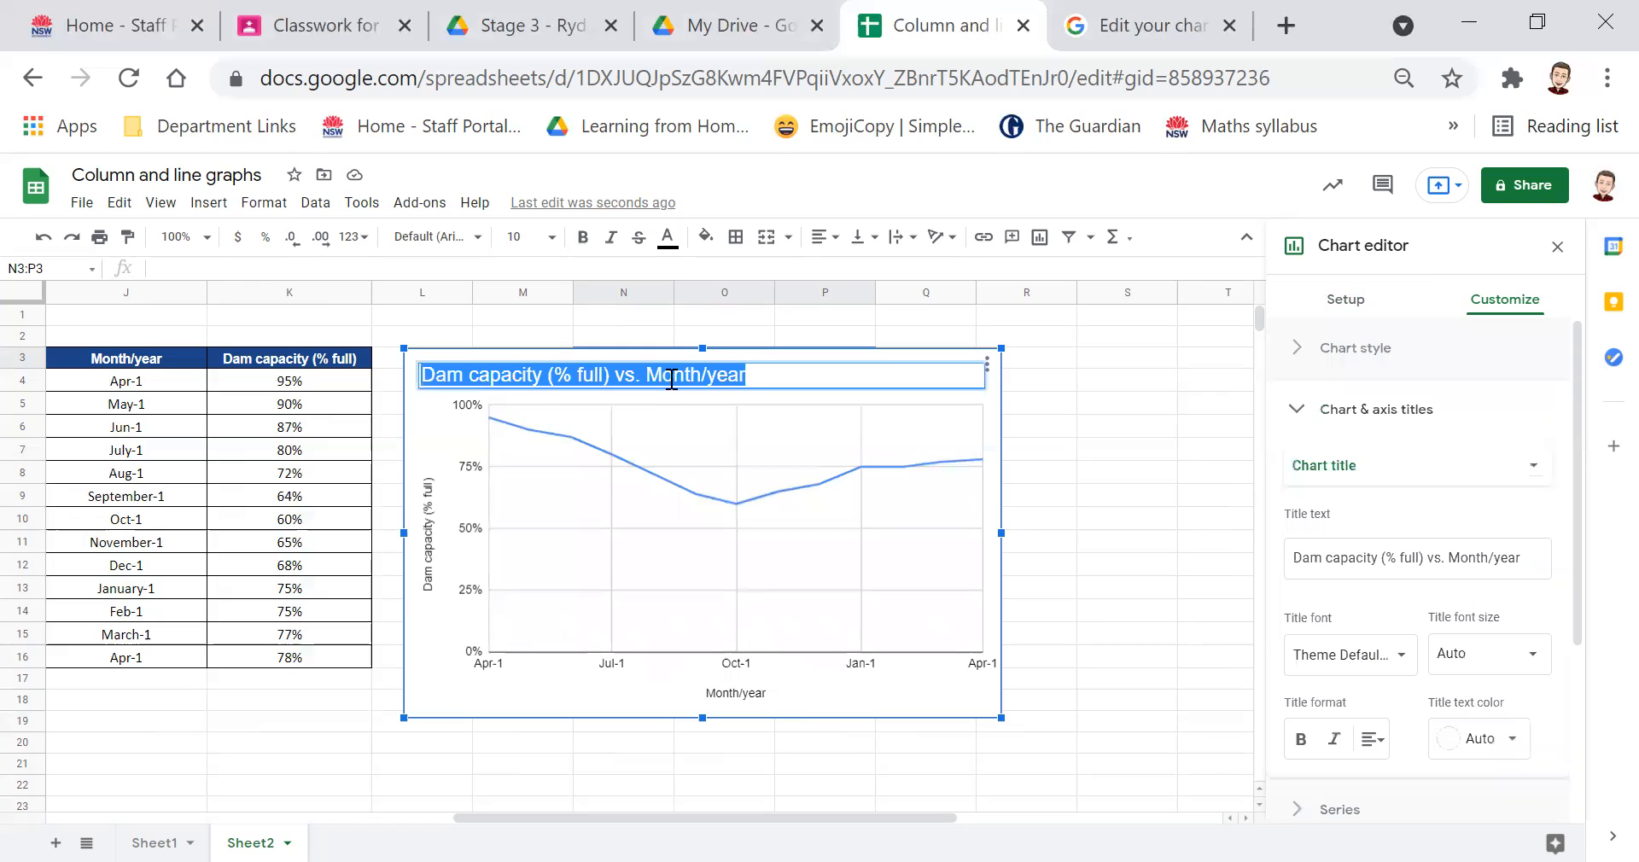
type("Snow M")
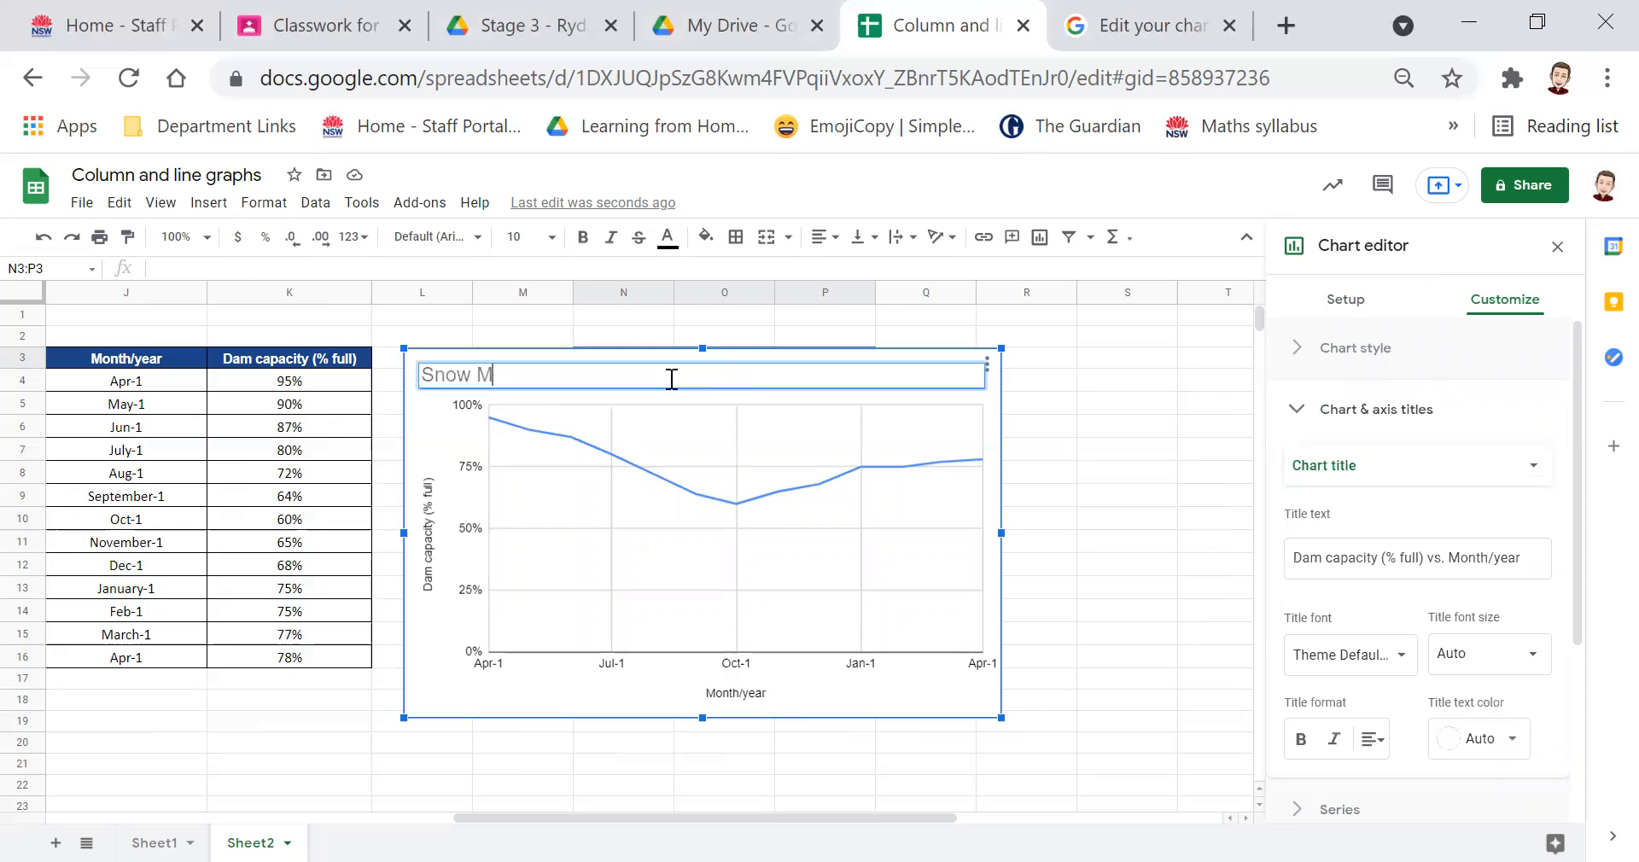
key("BackSpace")
type("y Mountains Do")
key("BackSpace")
type("am Cap")
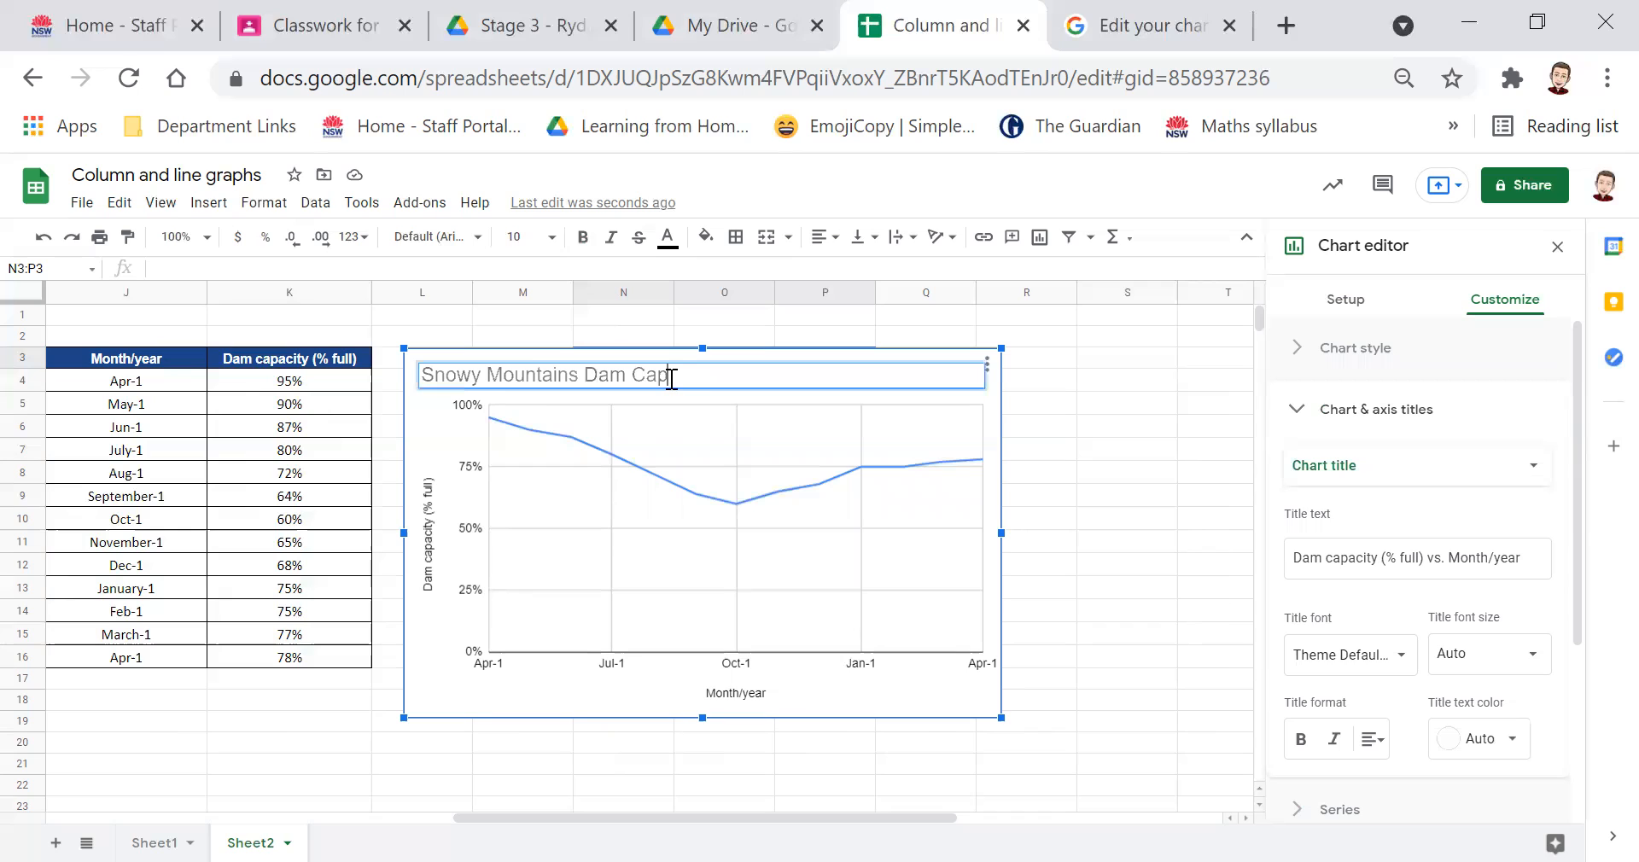
type("acity (April 2020 - Apr")
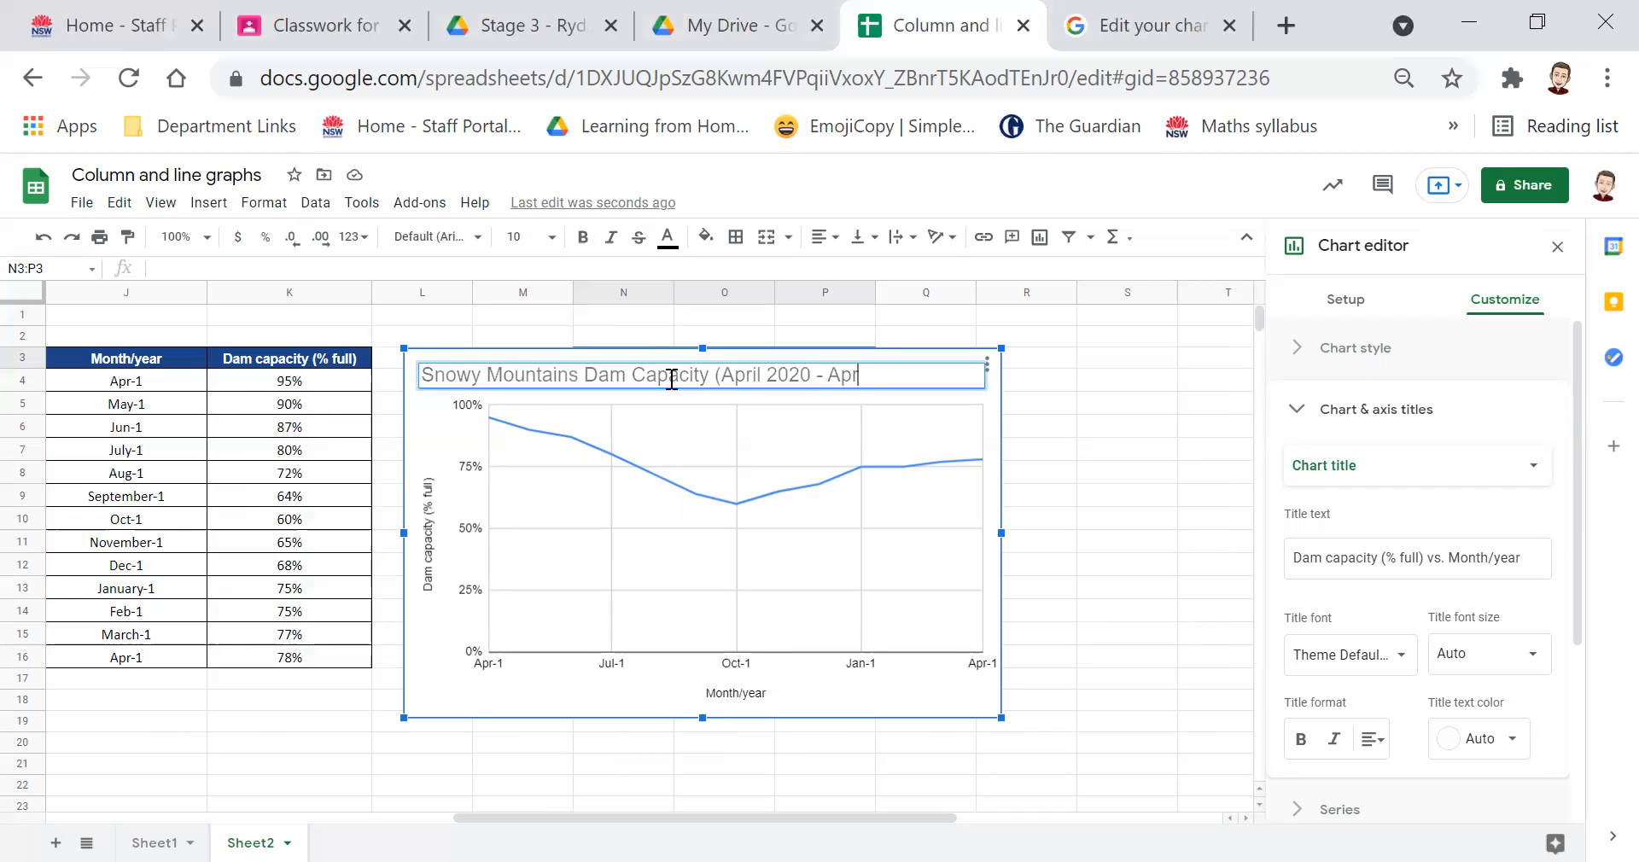
type("il 2021)")
Set the text color of the whole line chart title to black and deselect the chart.
double_click(672, 380)
key("ctrl+a")
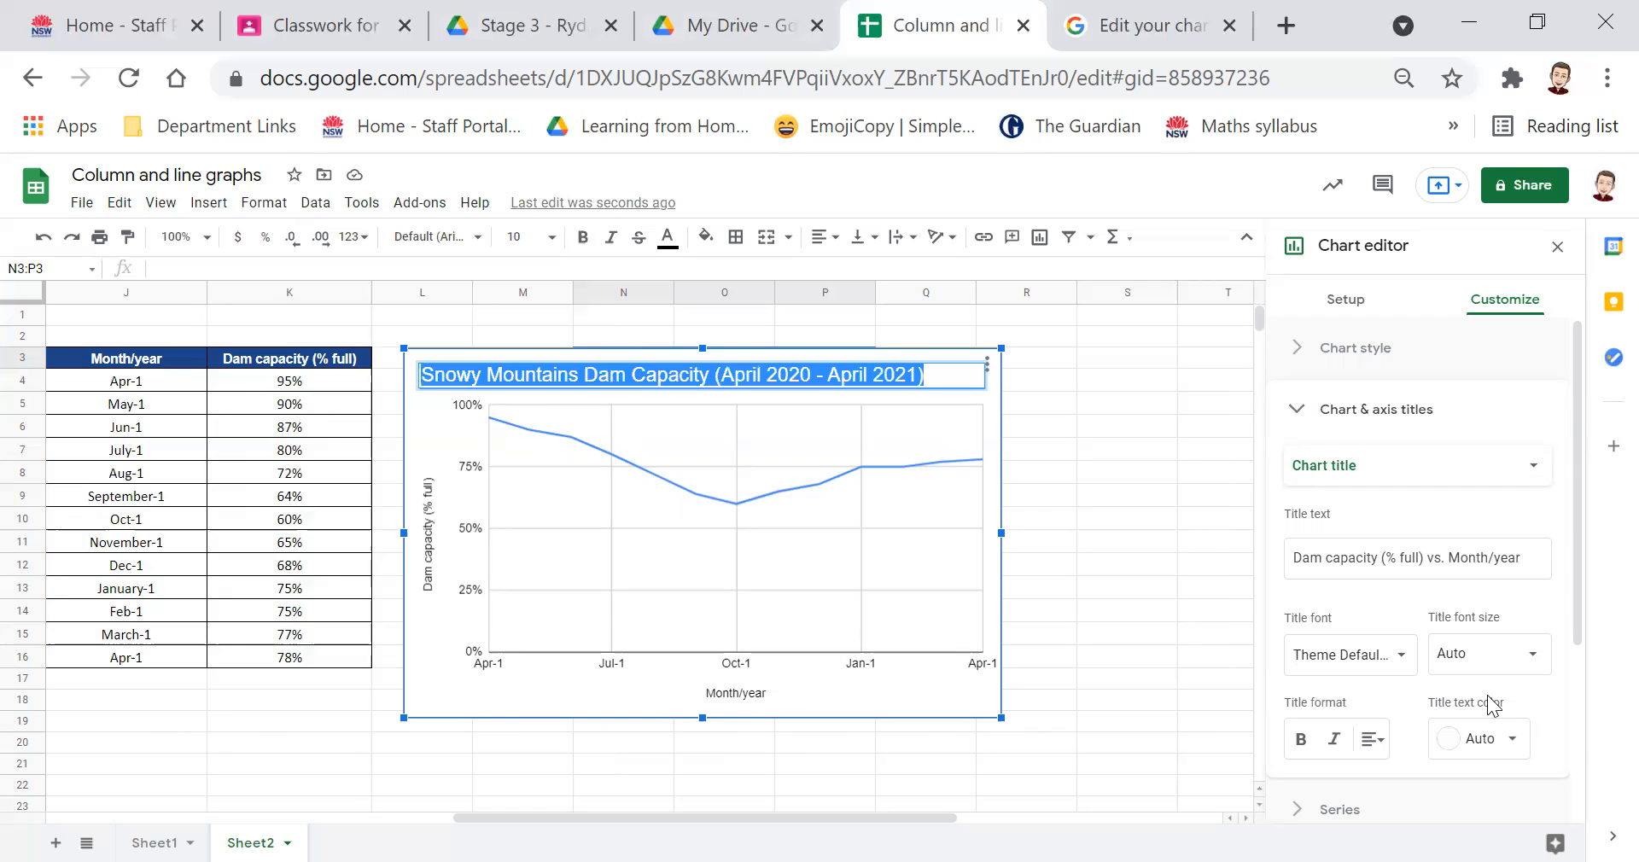
left_click(1509, 750)
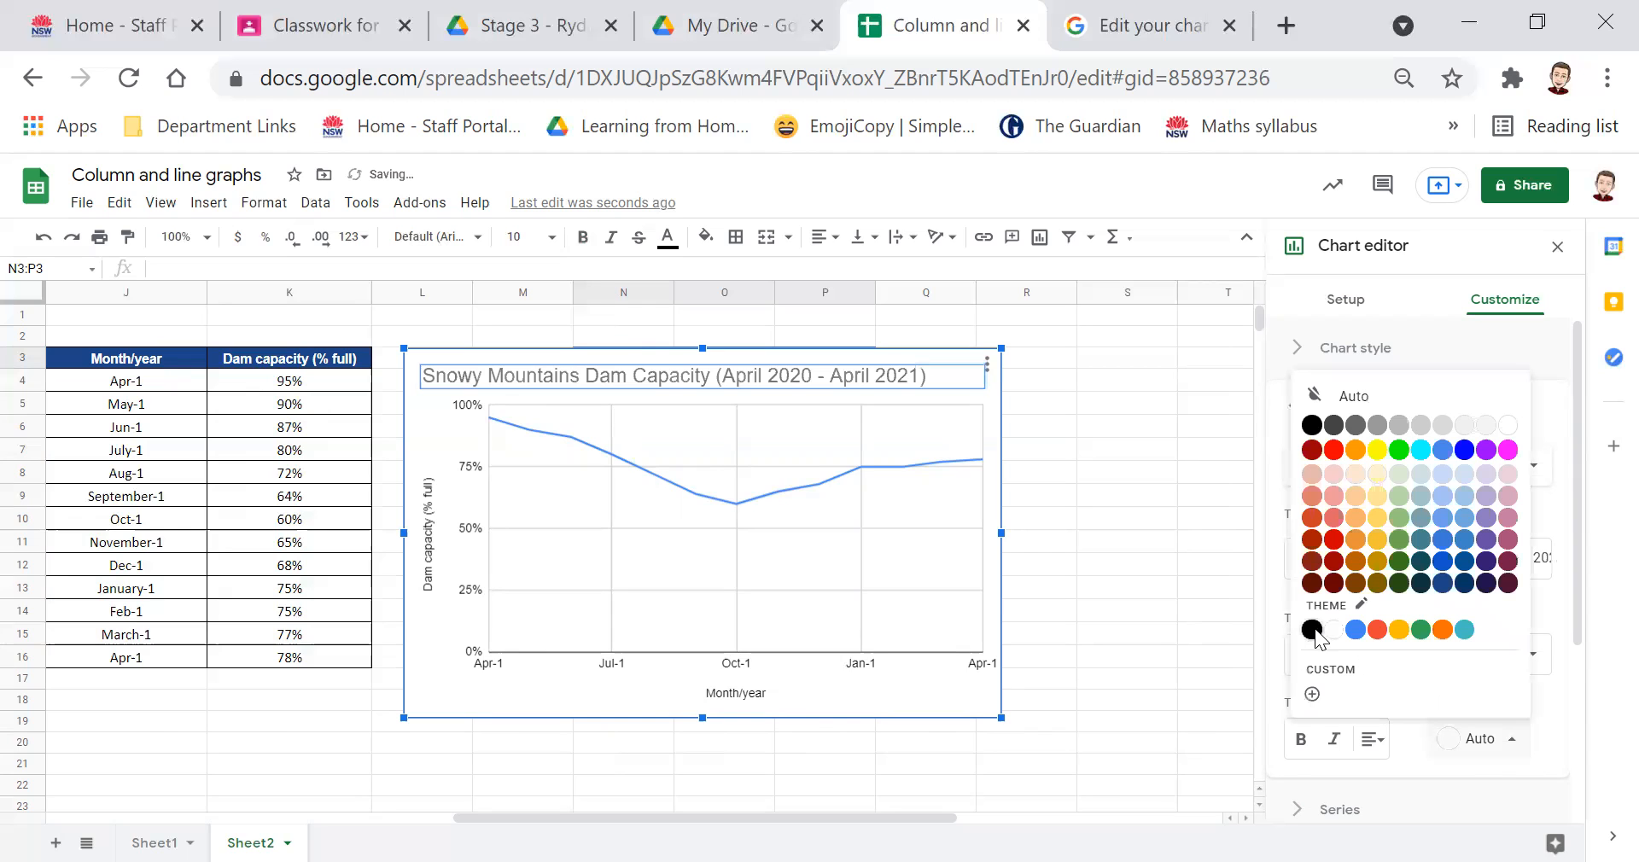
left_click(1312, 630)
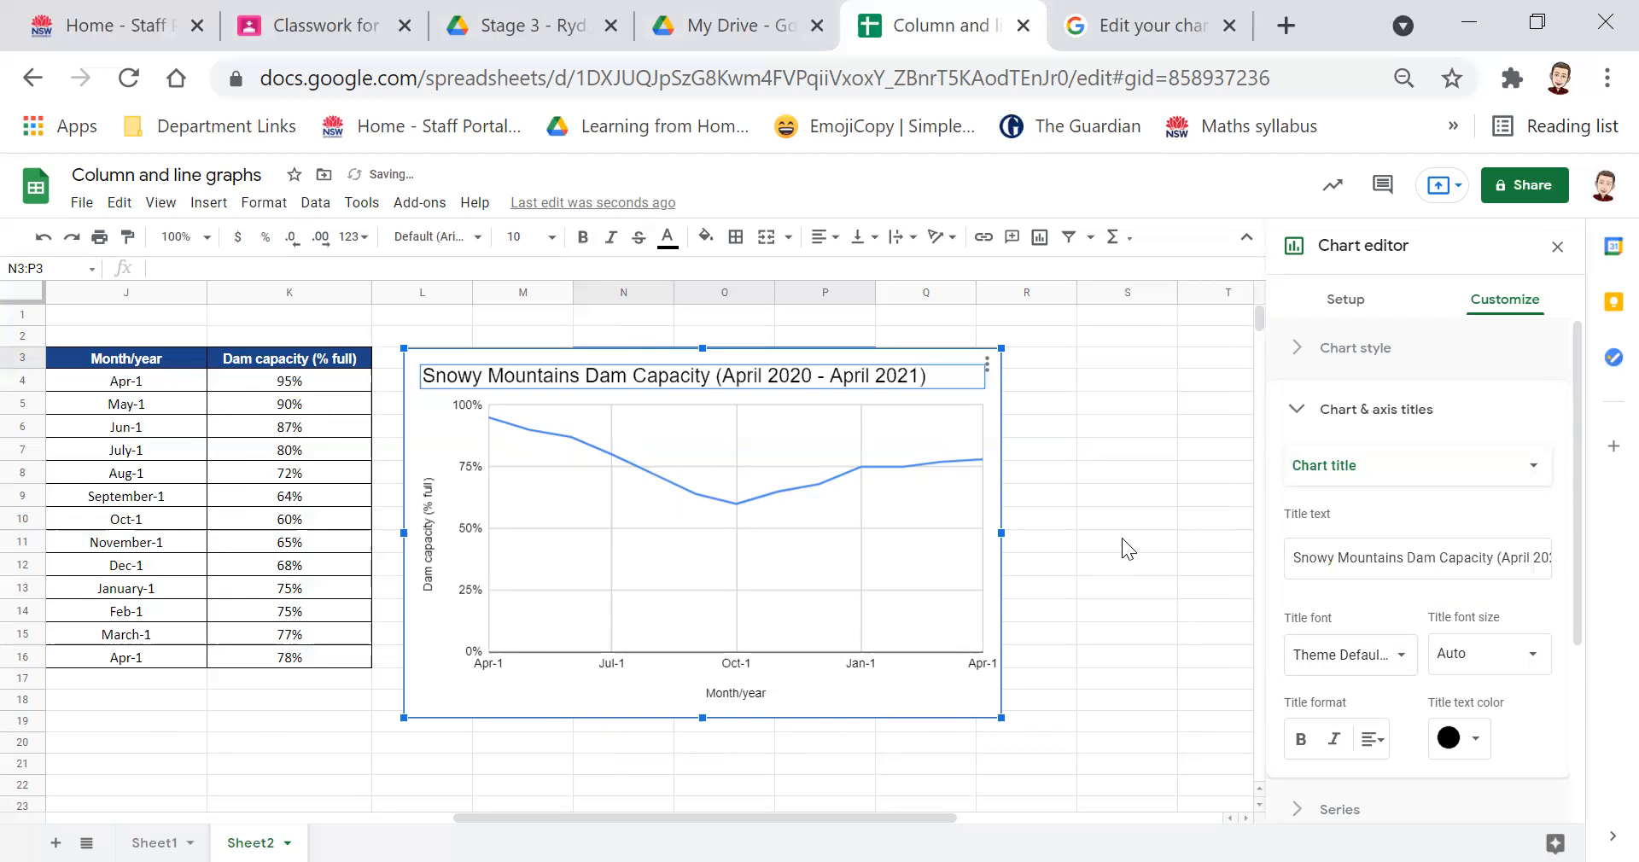
left_click(1122, 538)
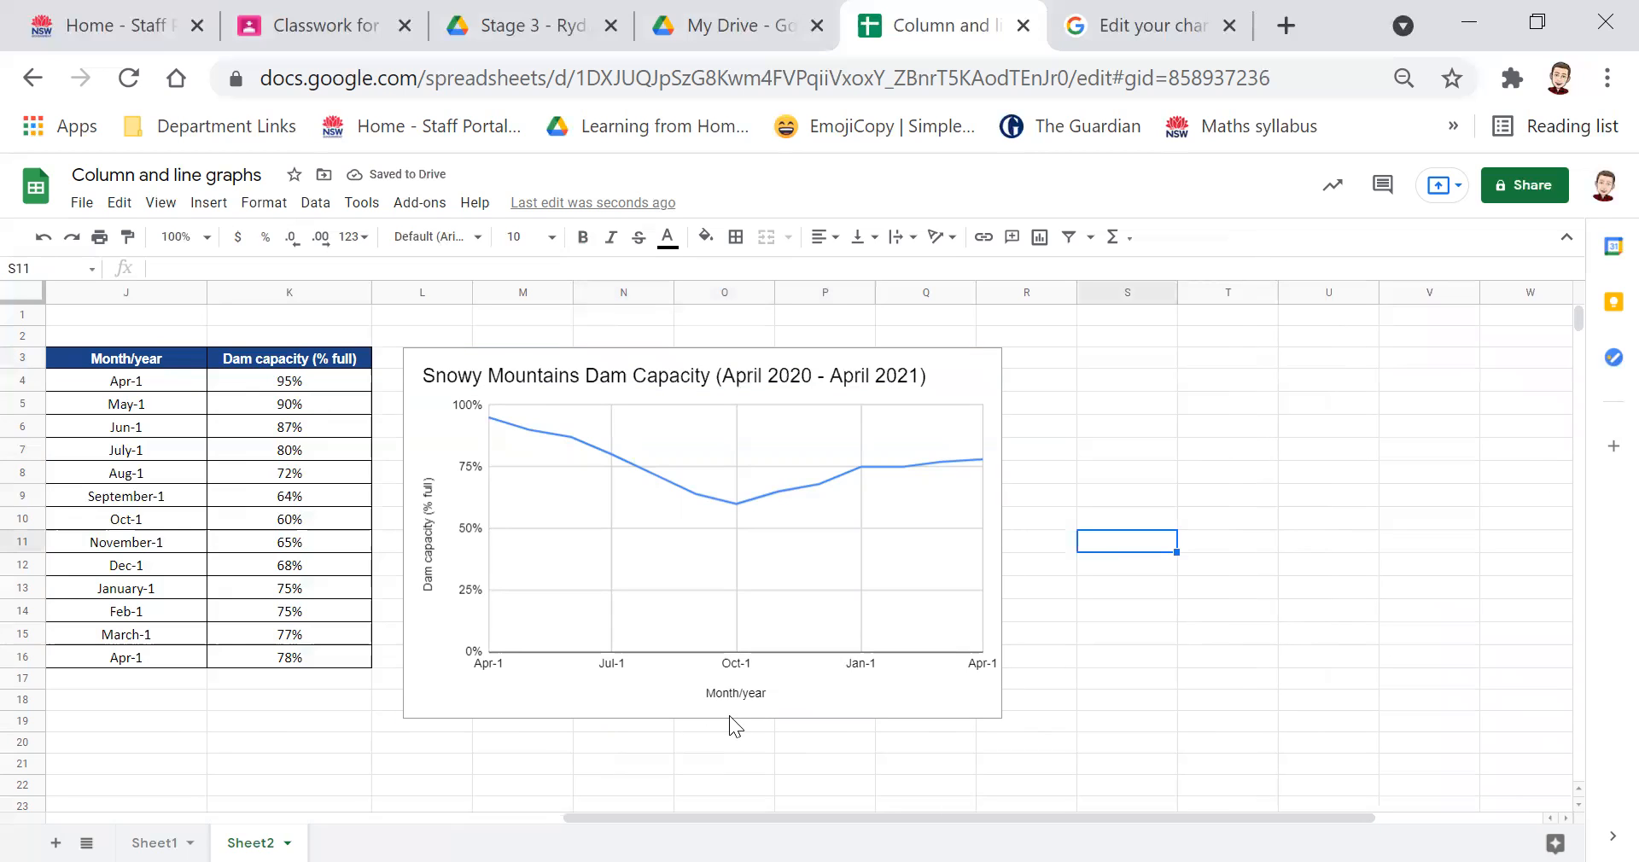
Set the major gridline count of the line chart's horizontal axis to 10 and leave the chart editor.
left_click(522, 667)
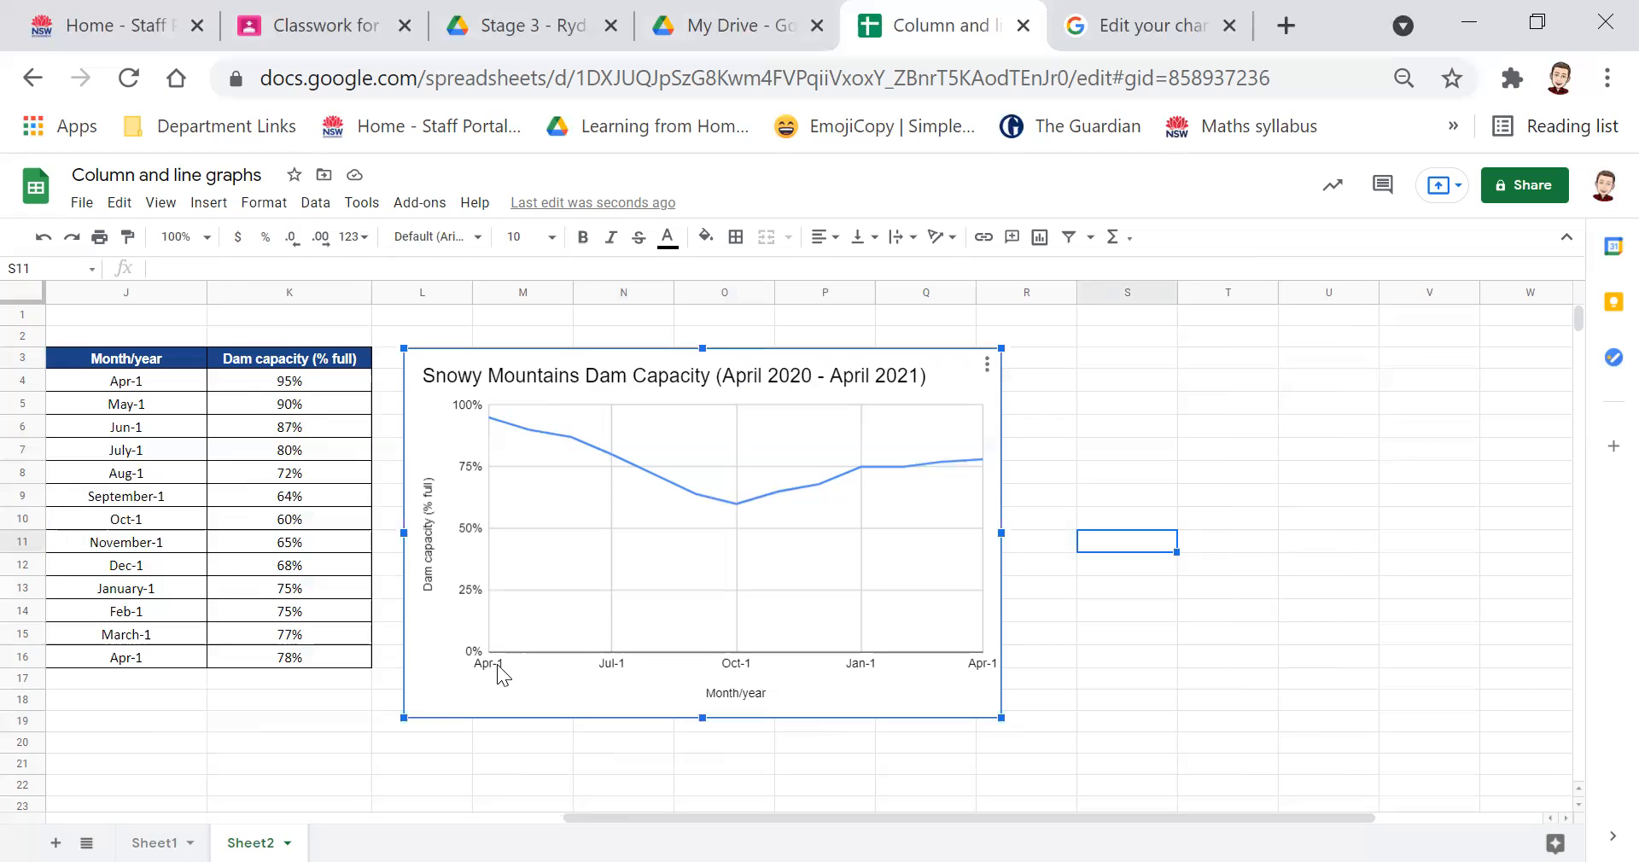
double_click(498, 668)
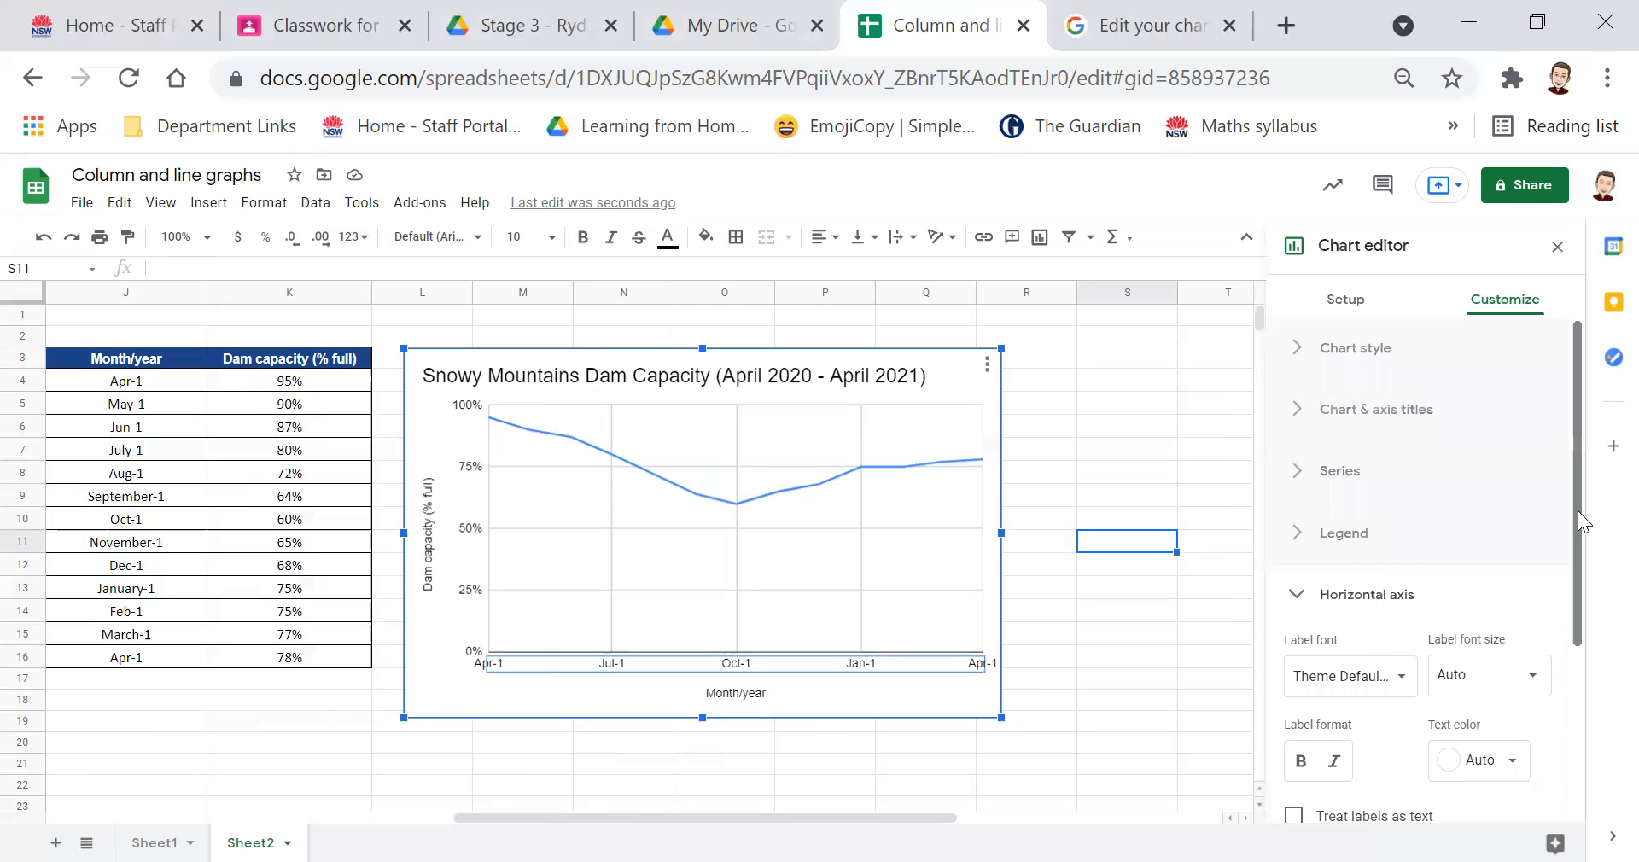
scroll(1562, 608, "down", 3)
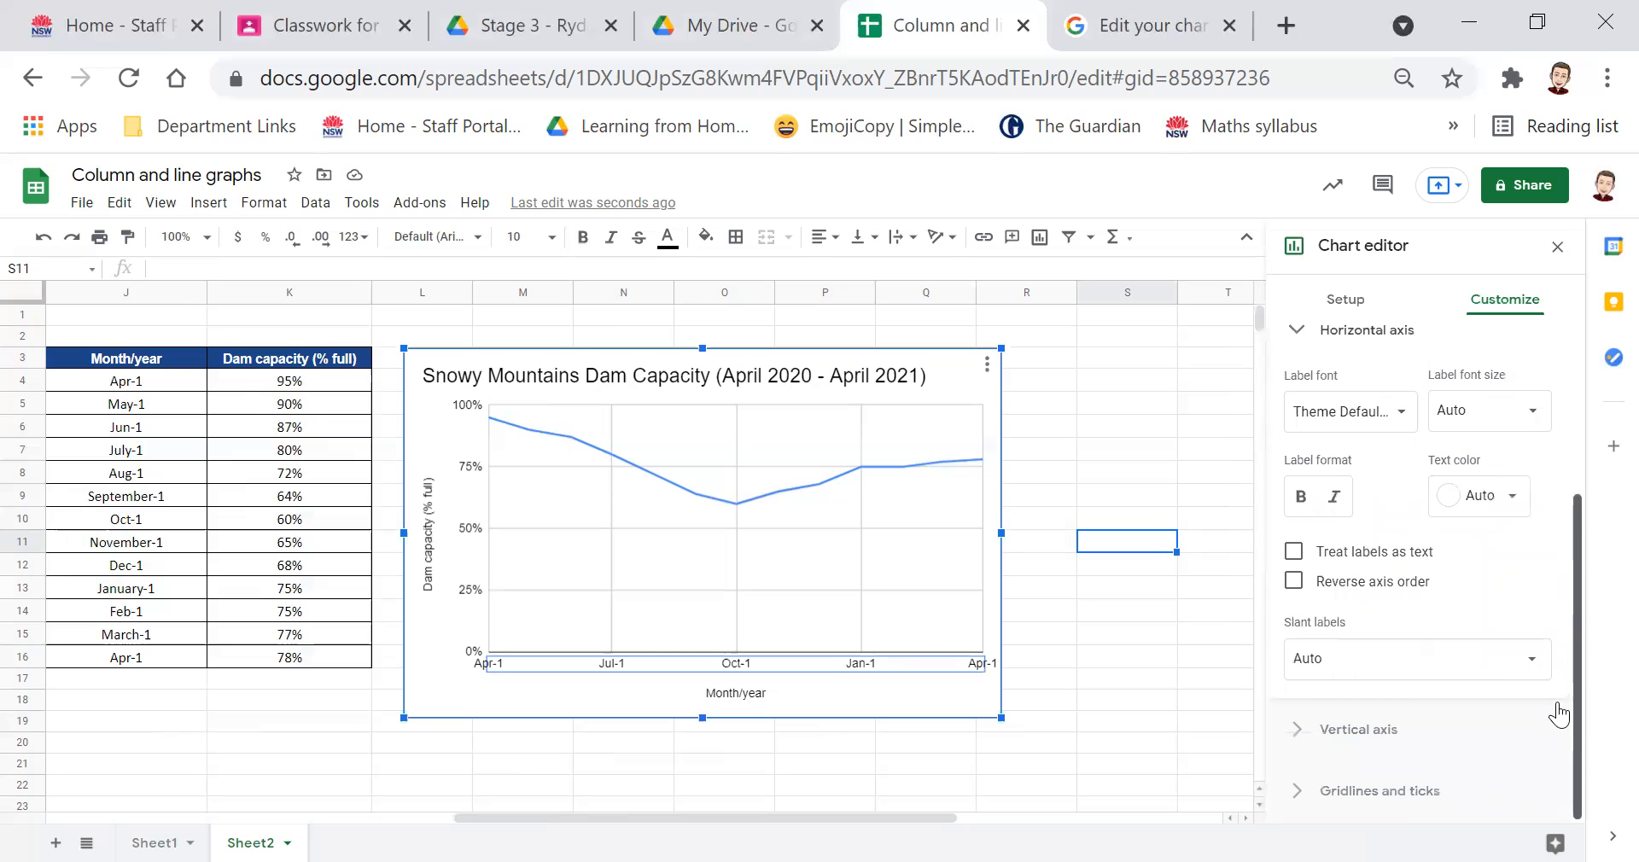
left_click(1411, 794)
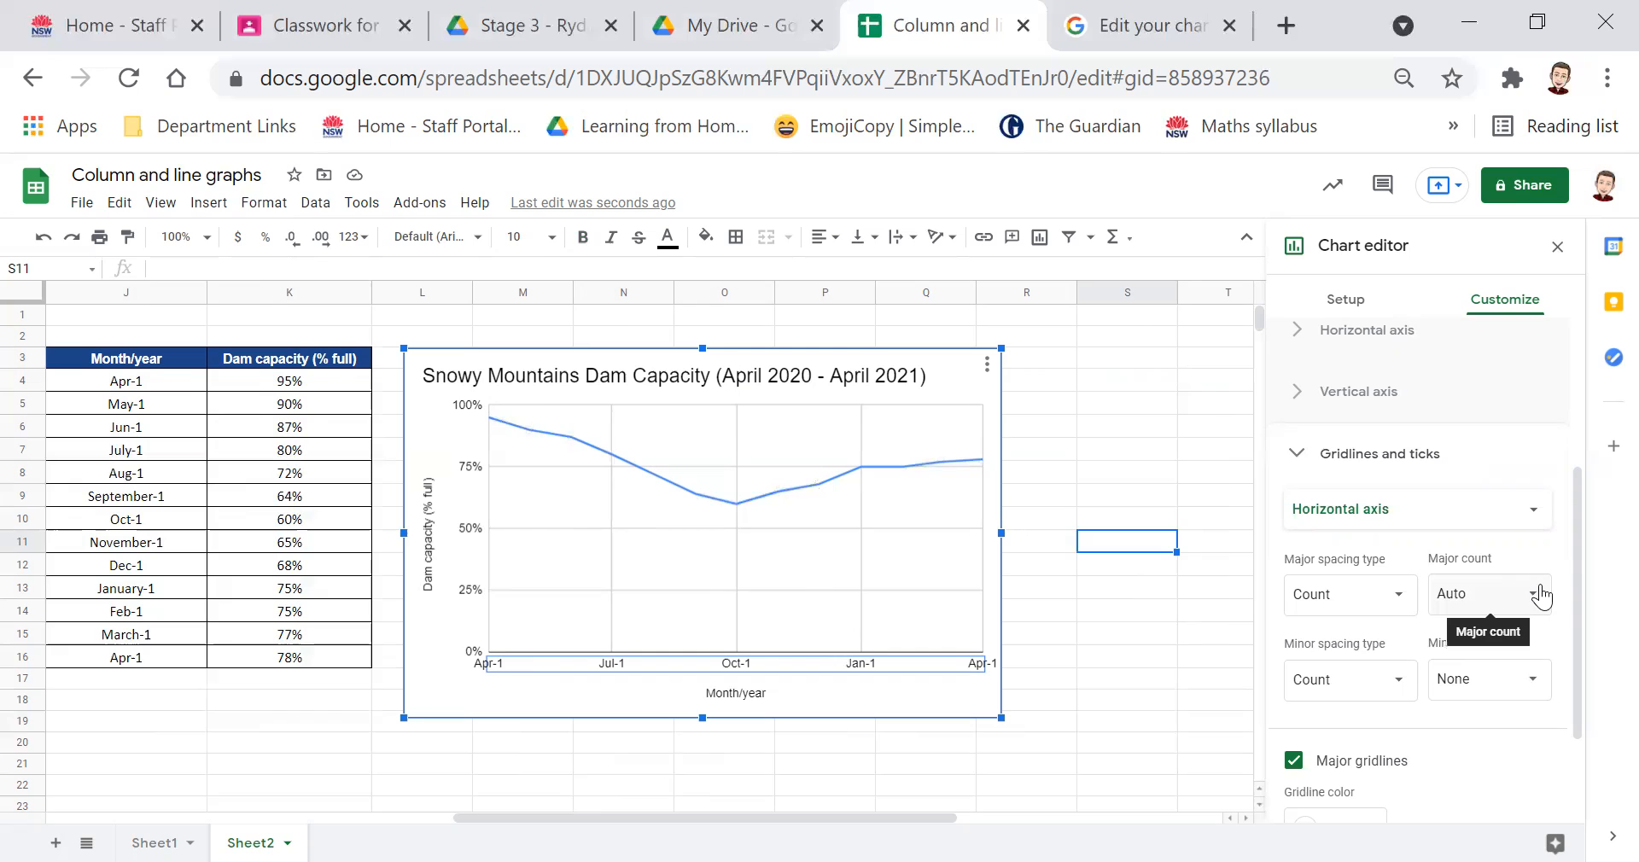
left_click(1499, 560)
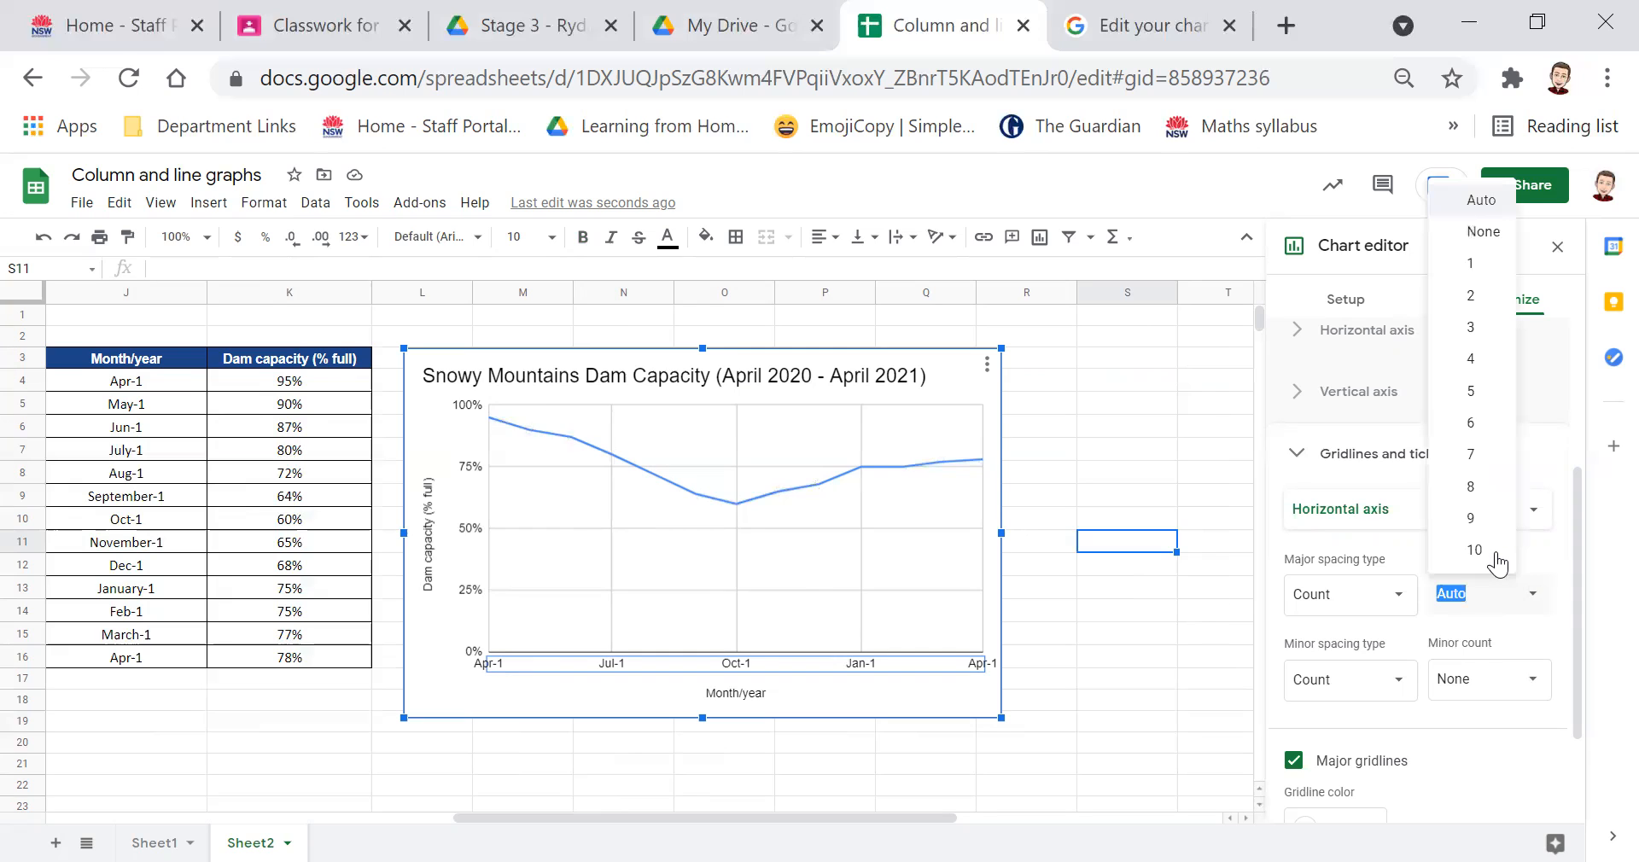
left_click(1496, 553)
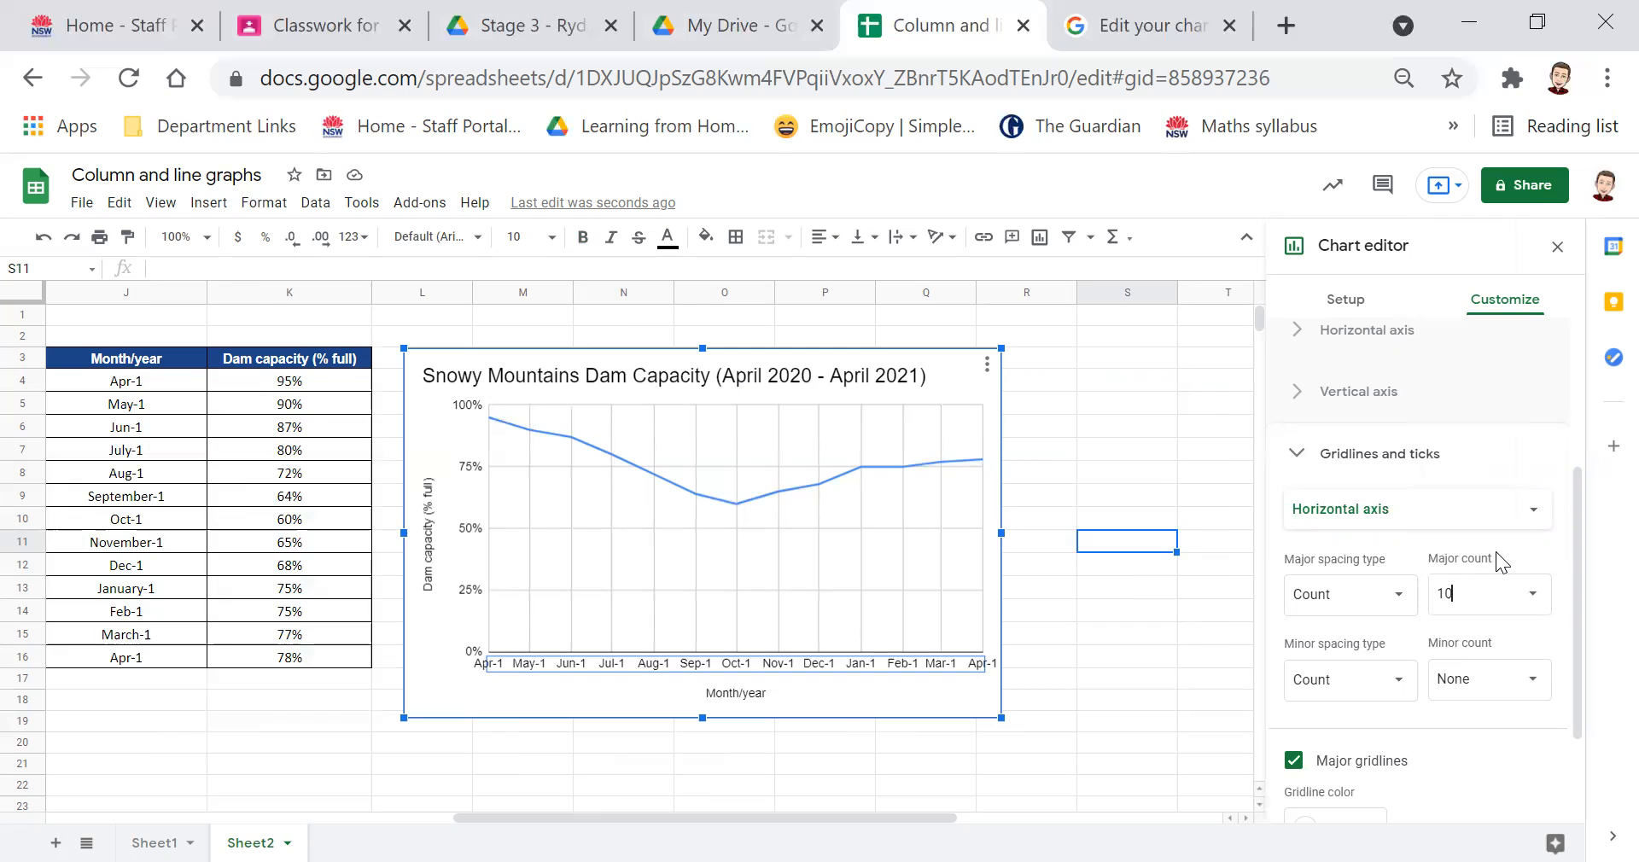
left_click(1040, 657)
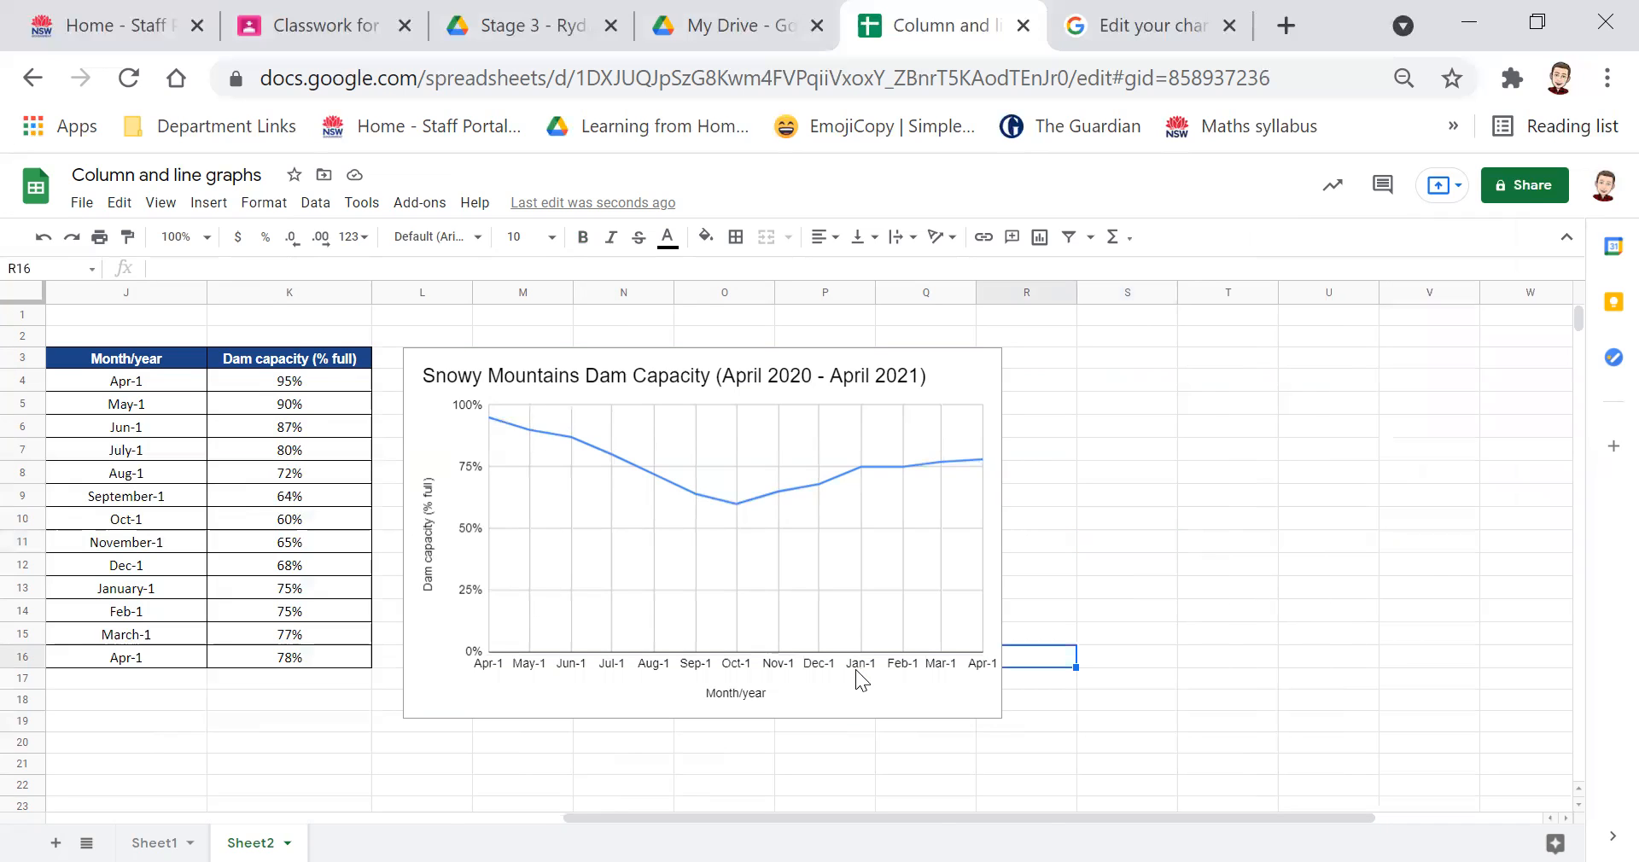
Slant the line chart's horizontal axis labels to 90° and leave the chart editor.
double_click(838, 664)
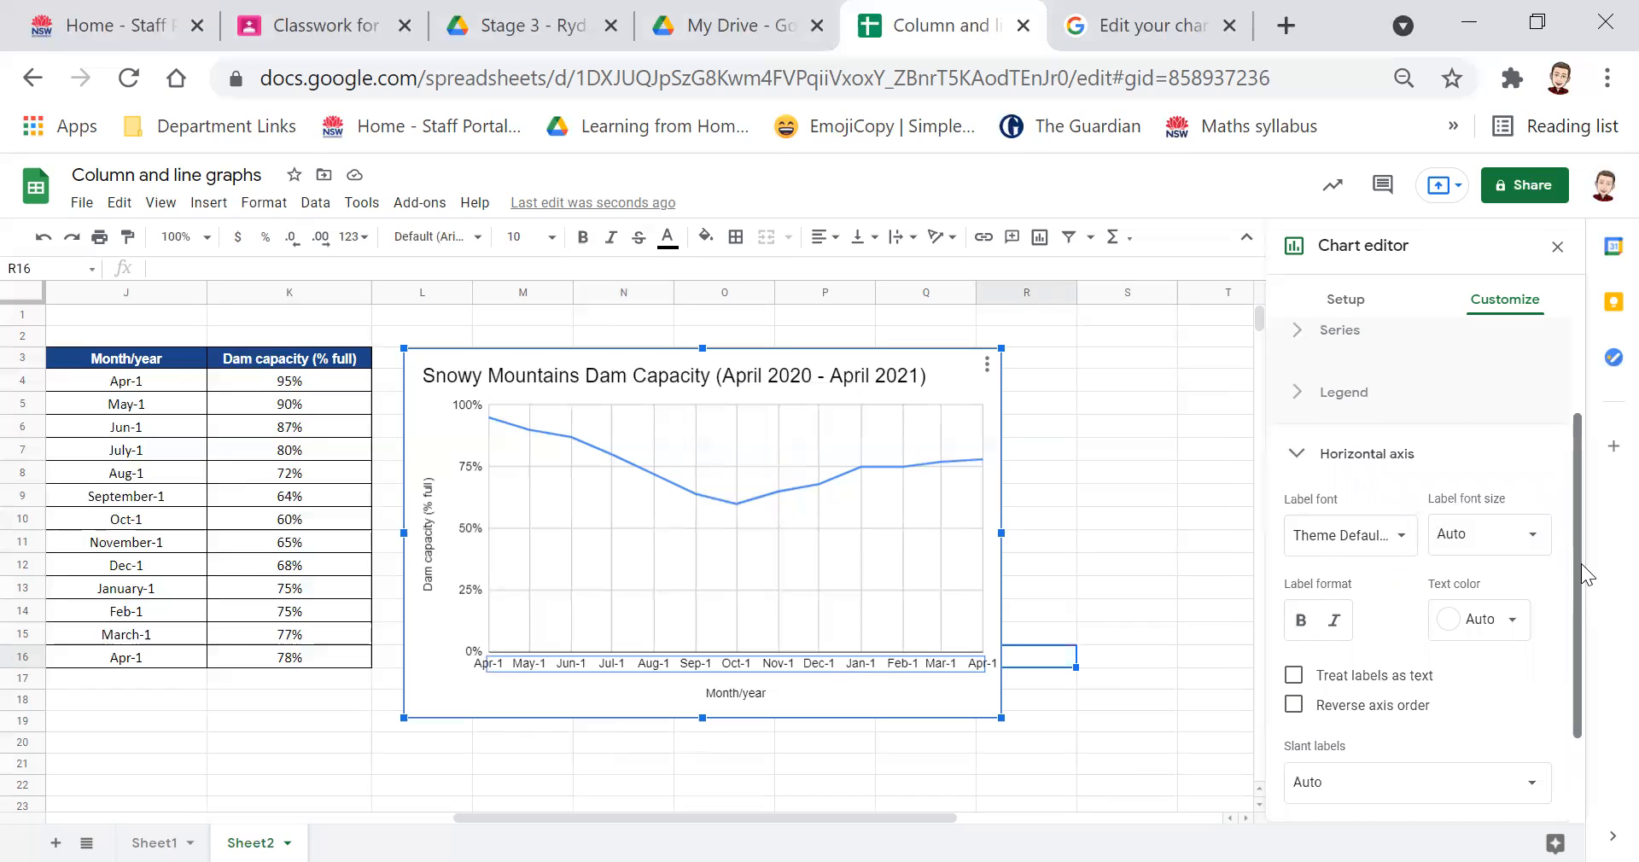
scroll(1568, 611, "down", 1)
scroll(1563, 631, "down", 1)
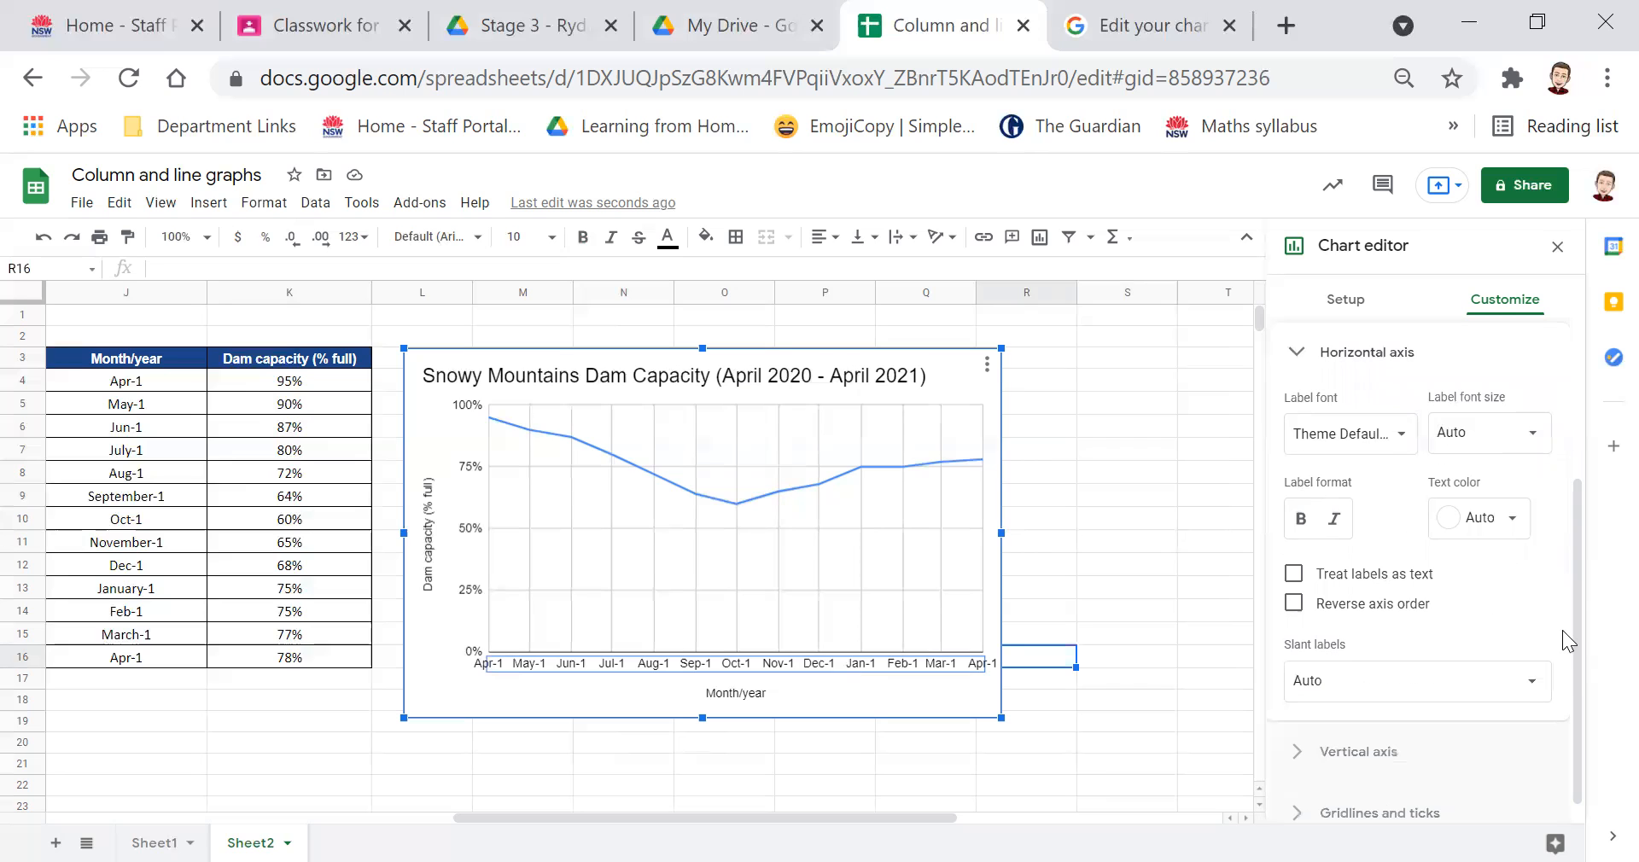
left_click(1471, 679)
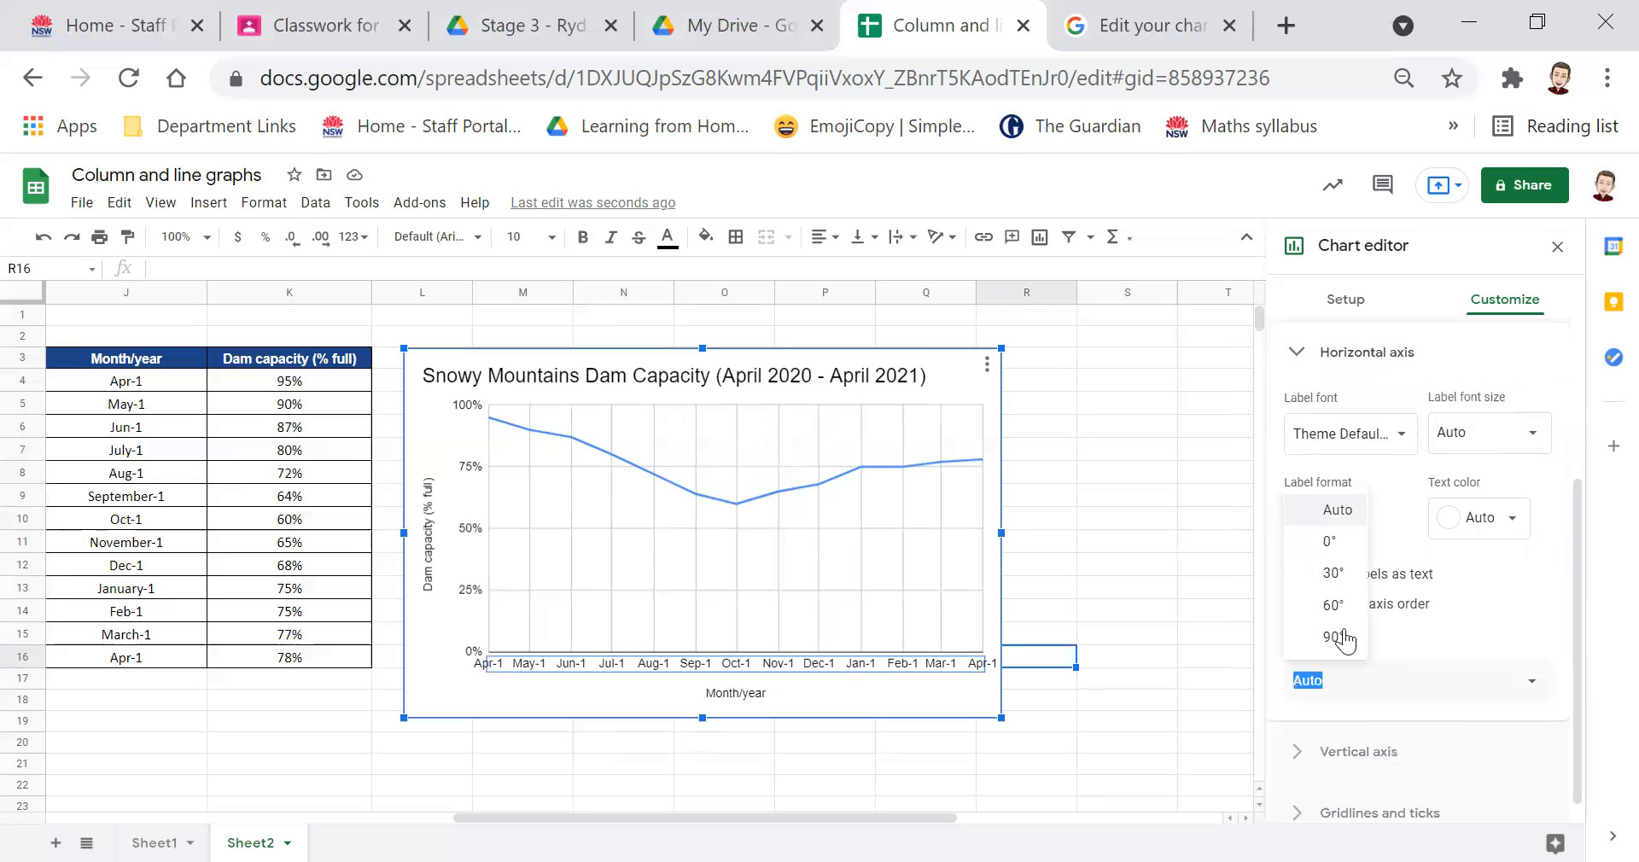
left_click(1339, 636)
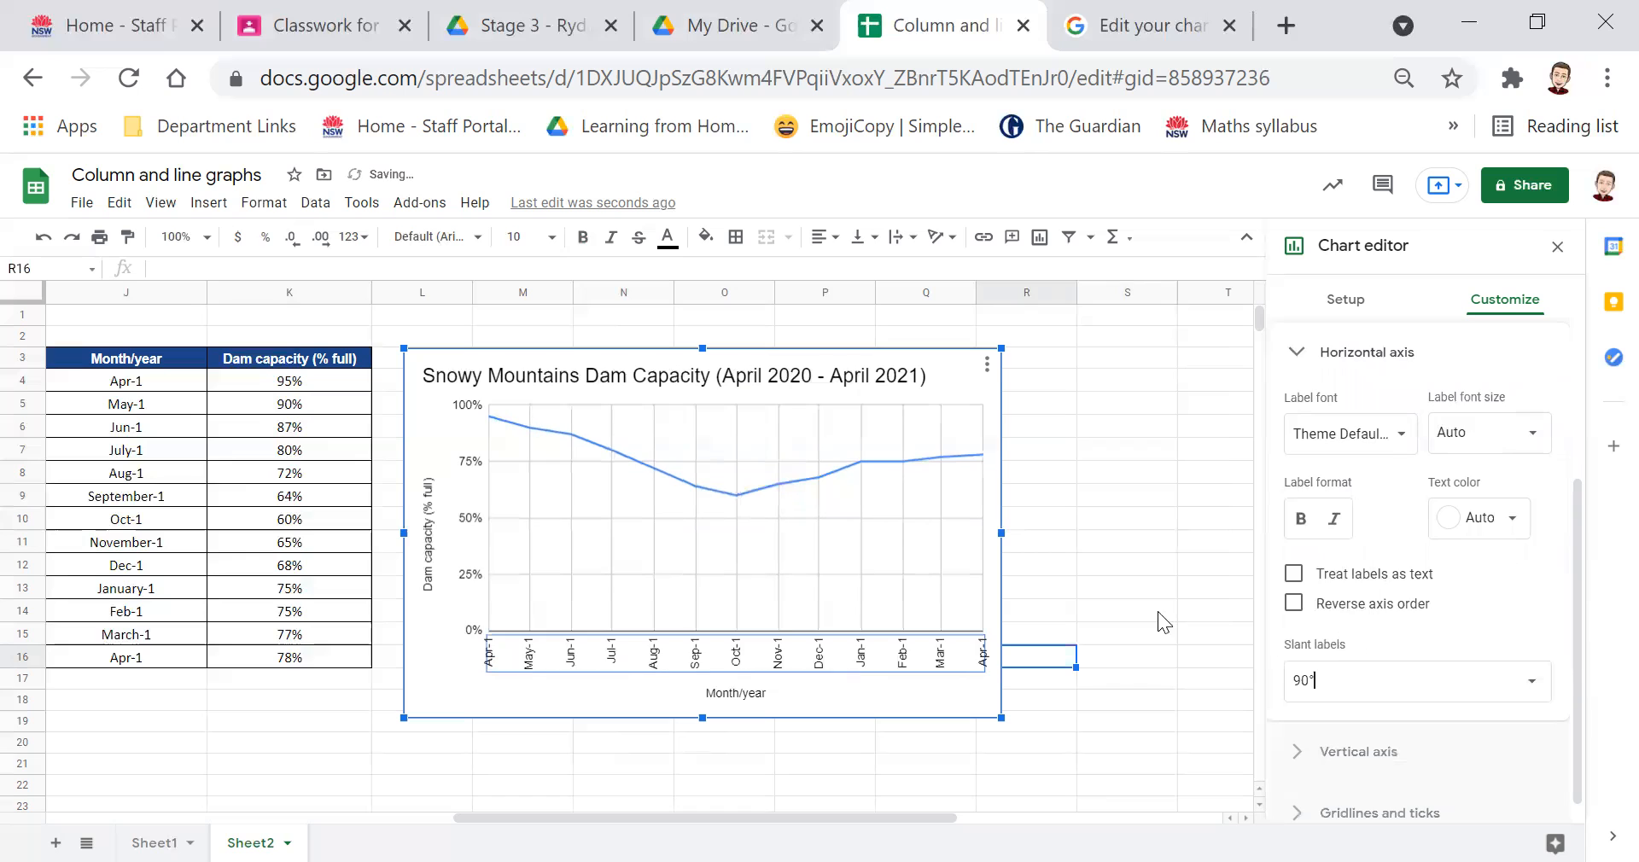
left_click(1127, 610)
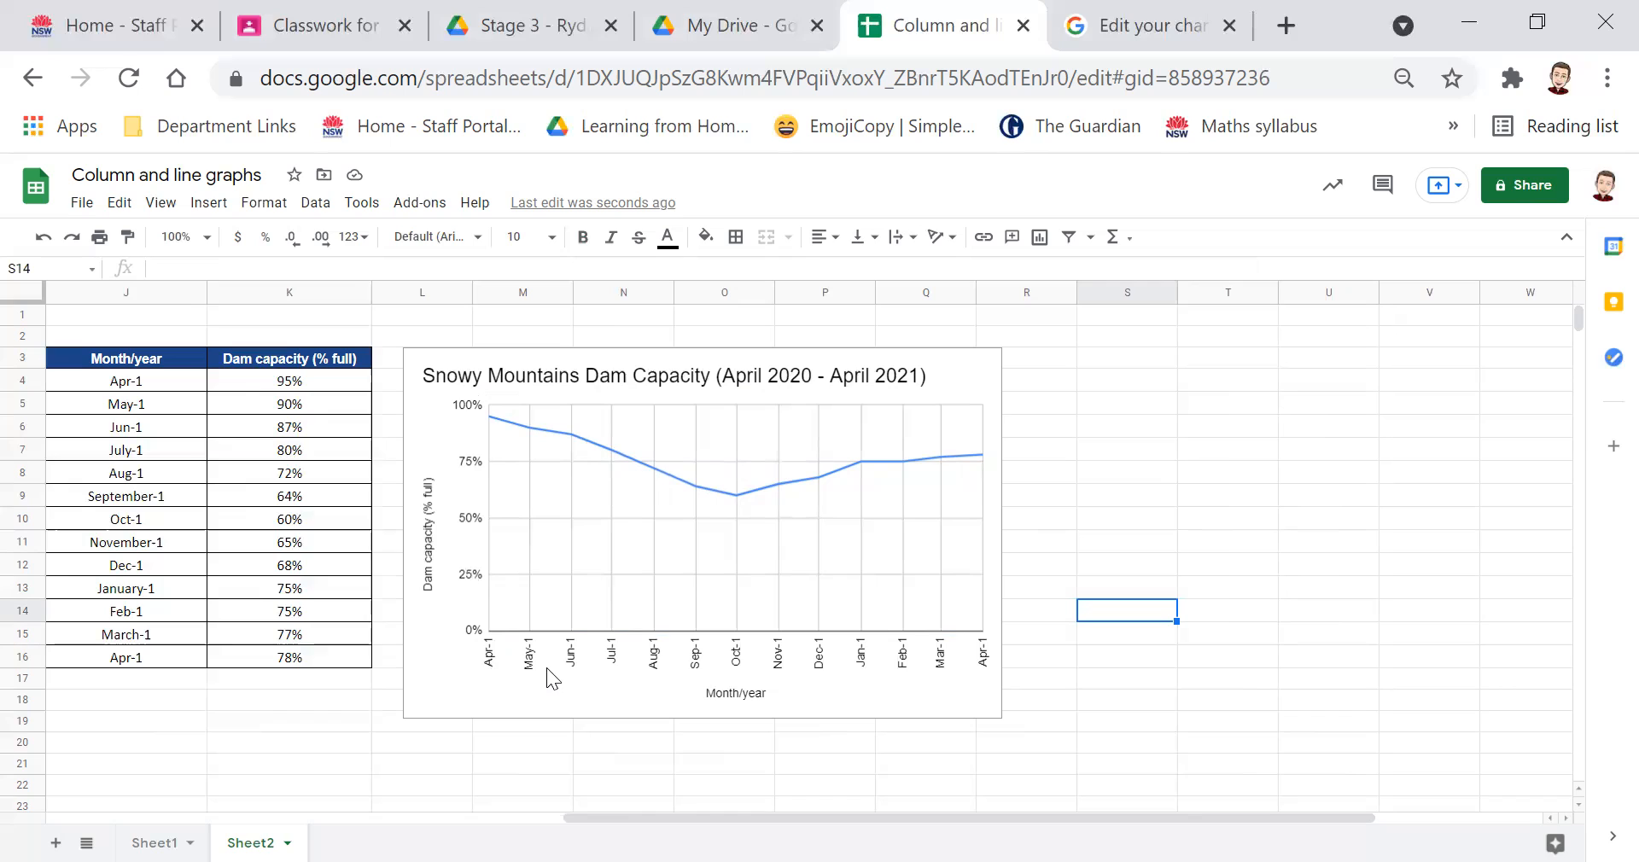
Apply a custom date format to cell J4 with the day removed, showing the abbreviated month, a hyphen and the two-digit year.
left_click(148, 390)
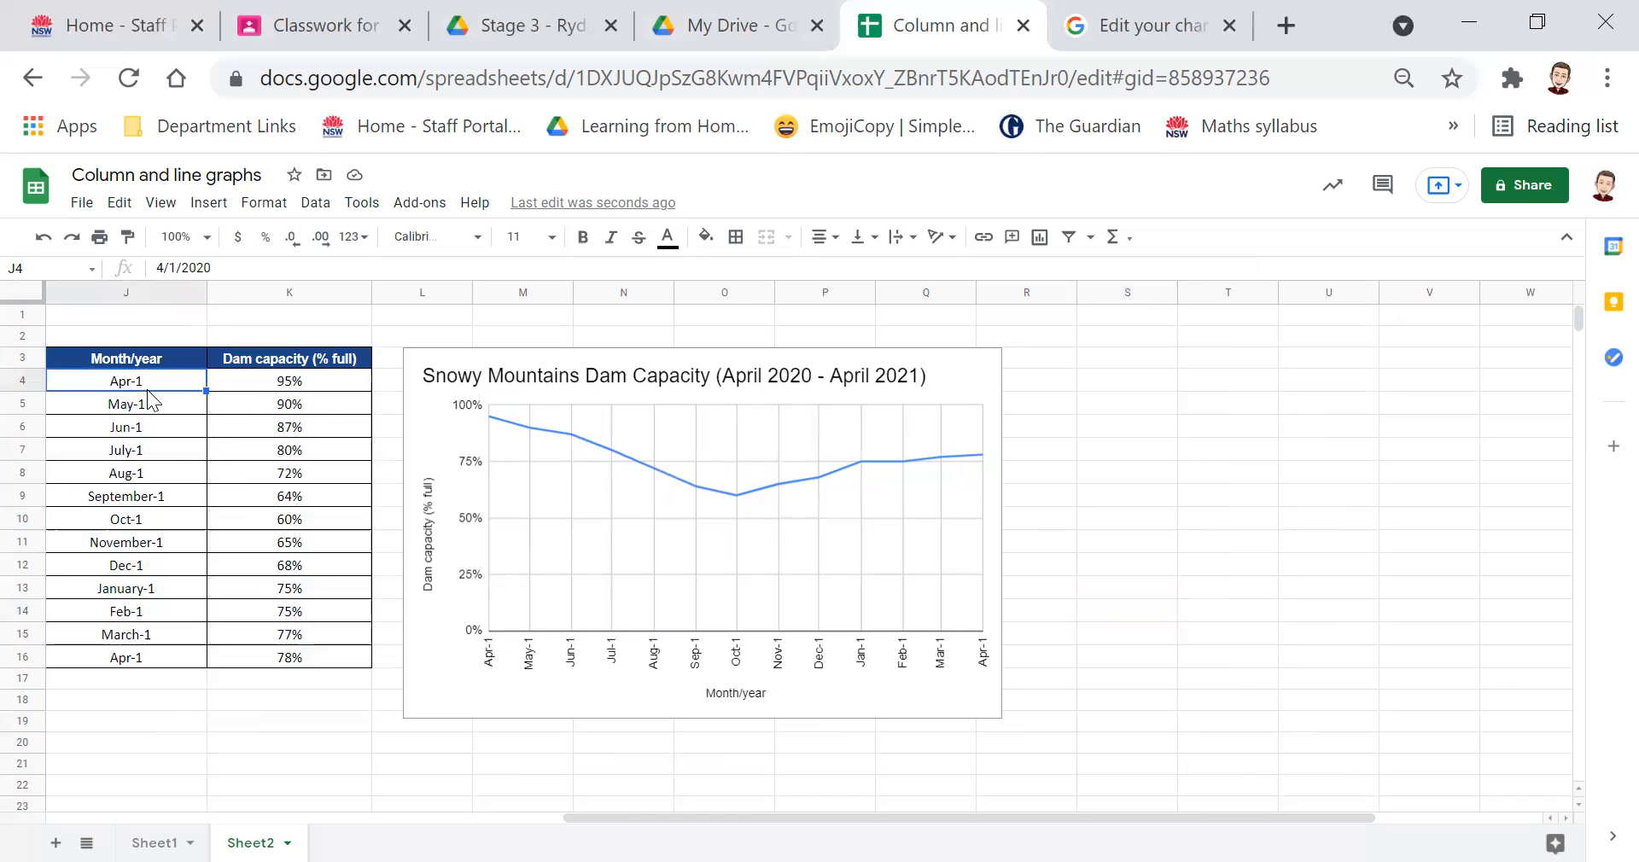
left_click(273, 213)
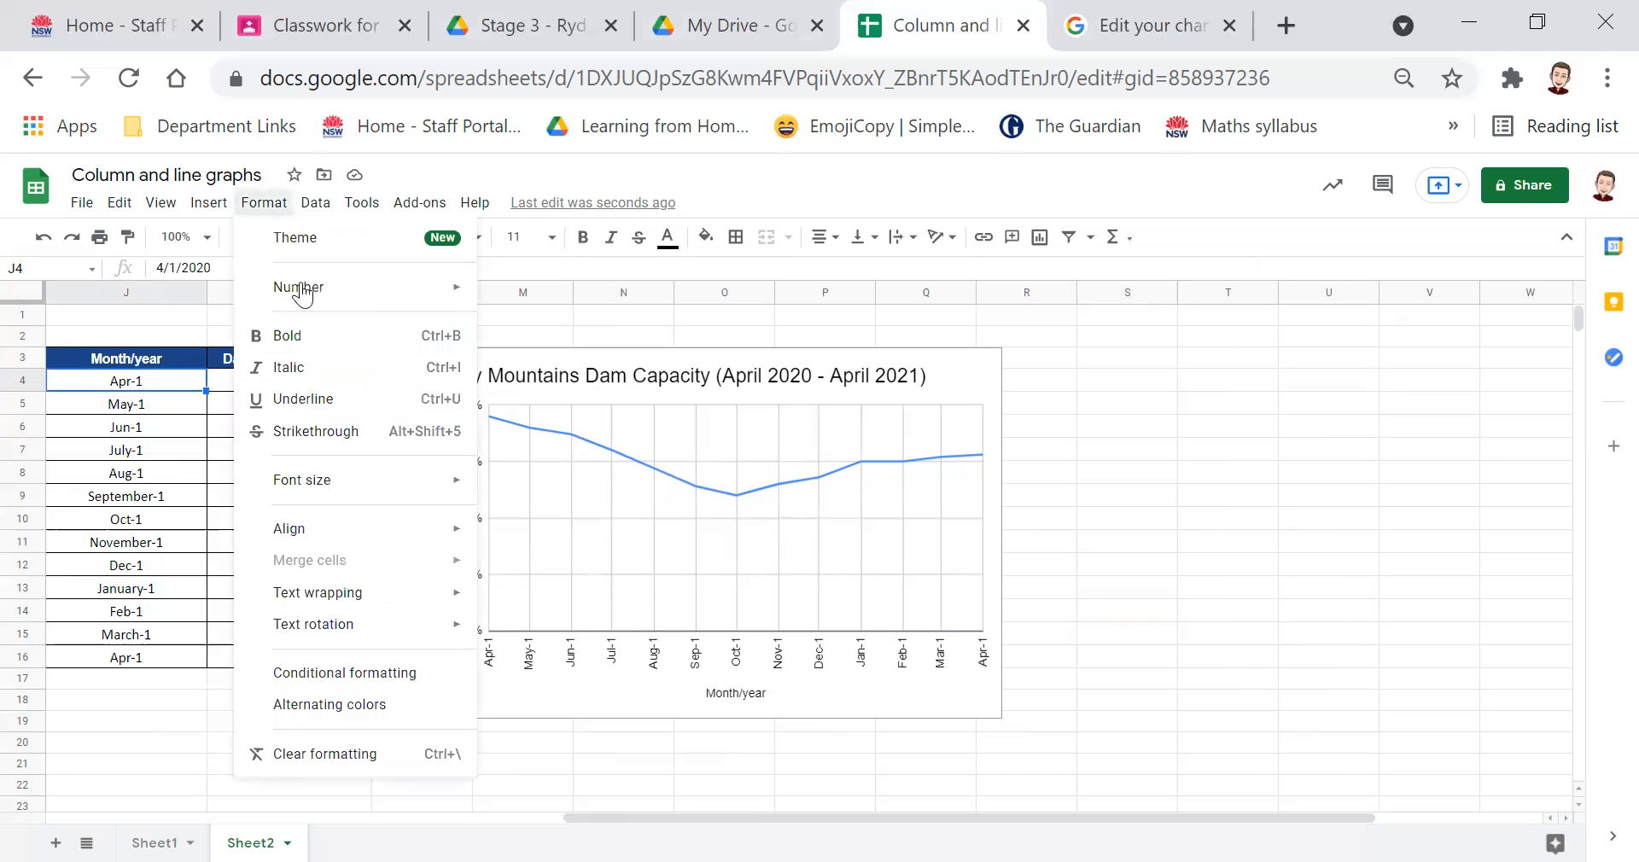
mouse_move(308, 287)
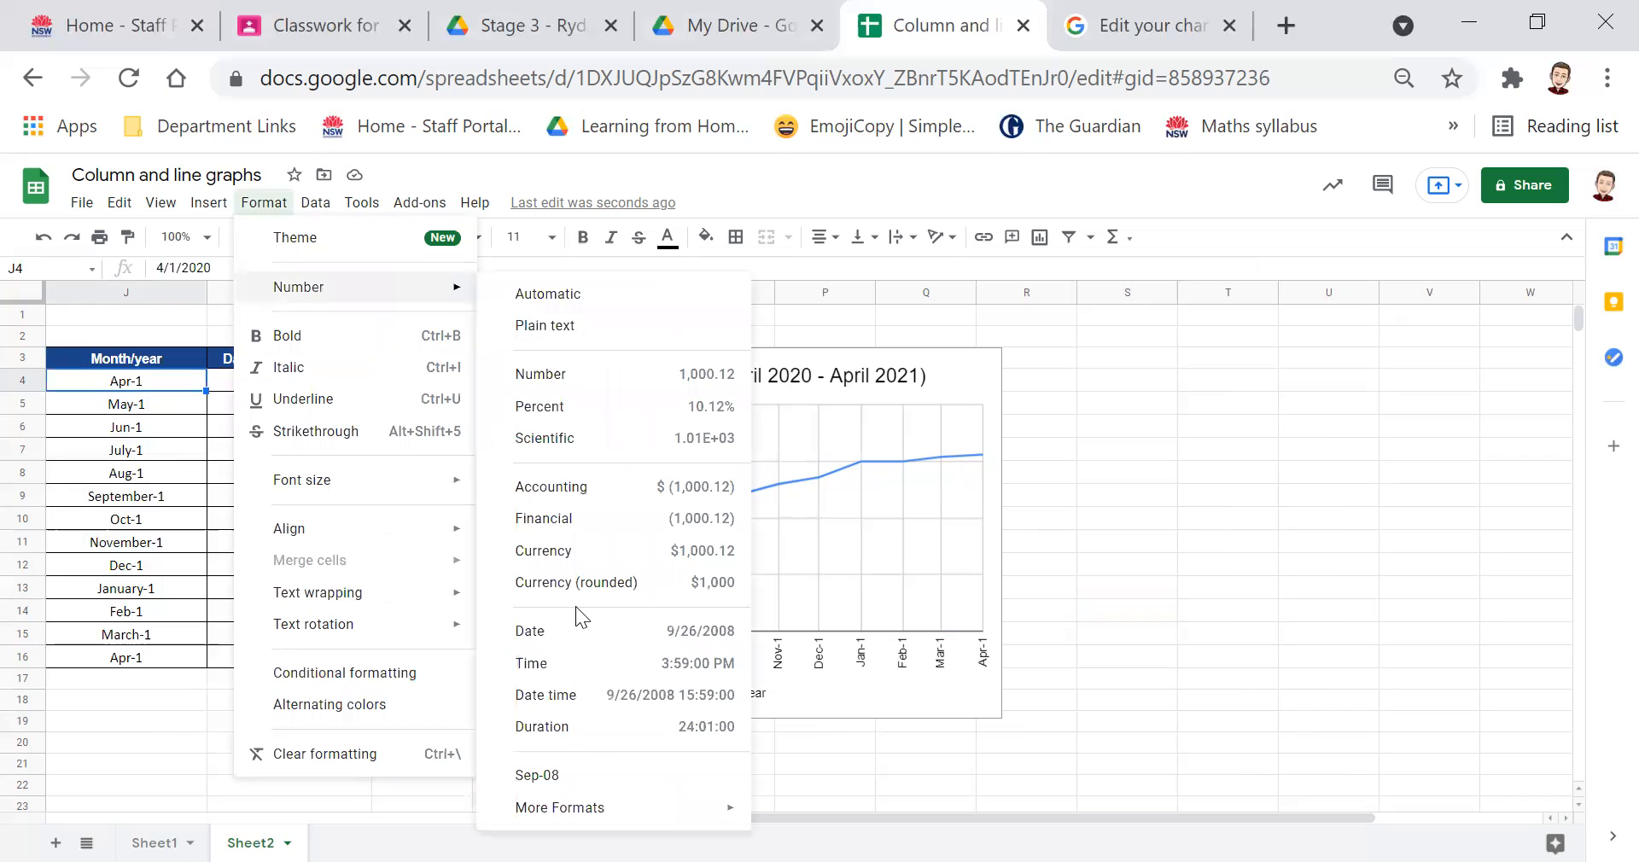
mouse_move(603, 811)
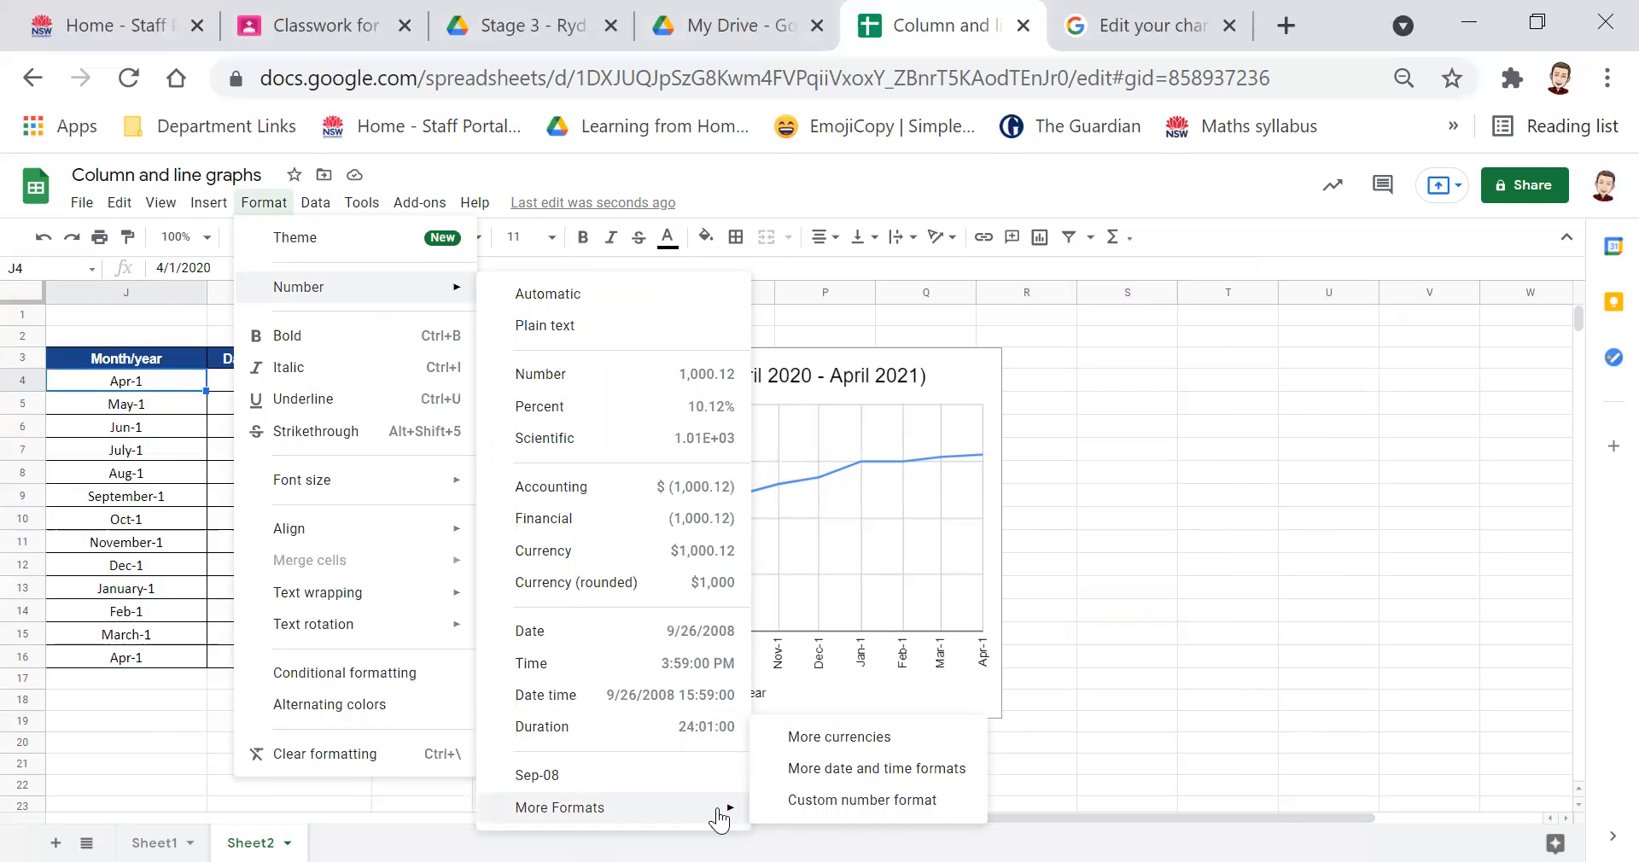
left_click(822, 771)
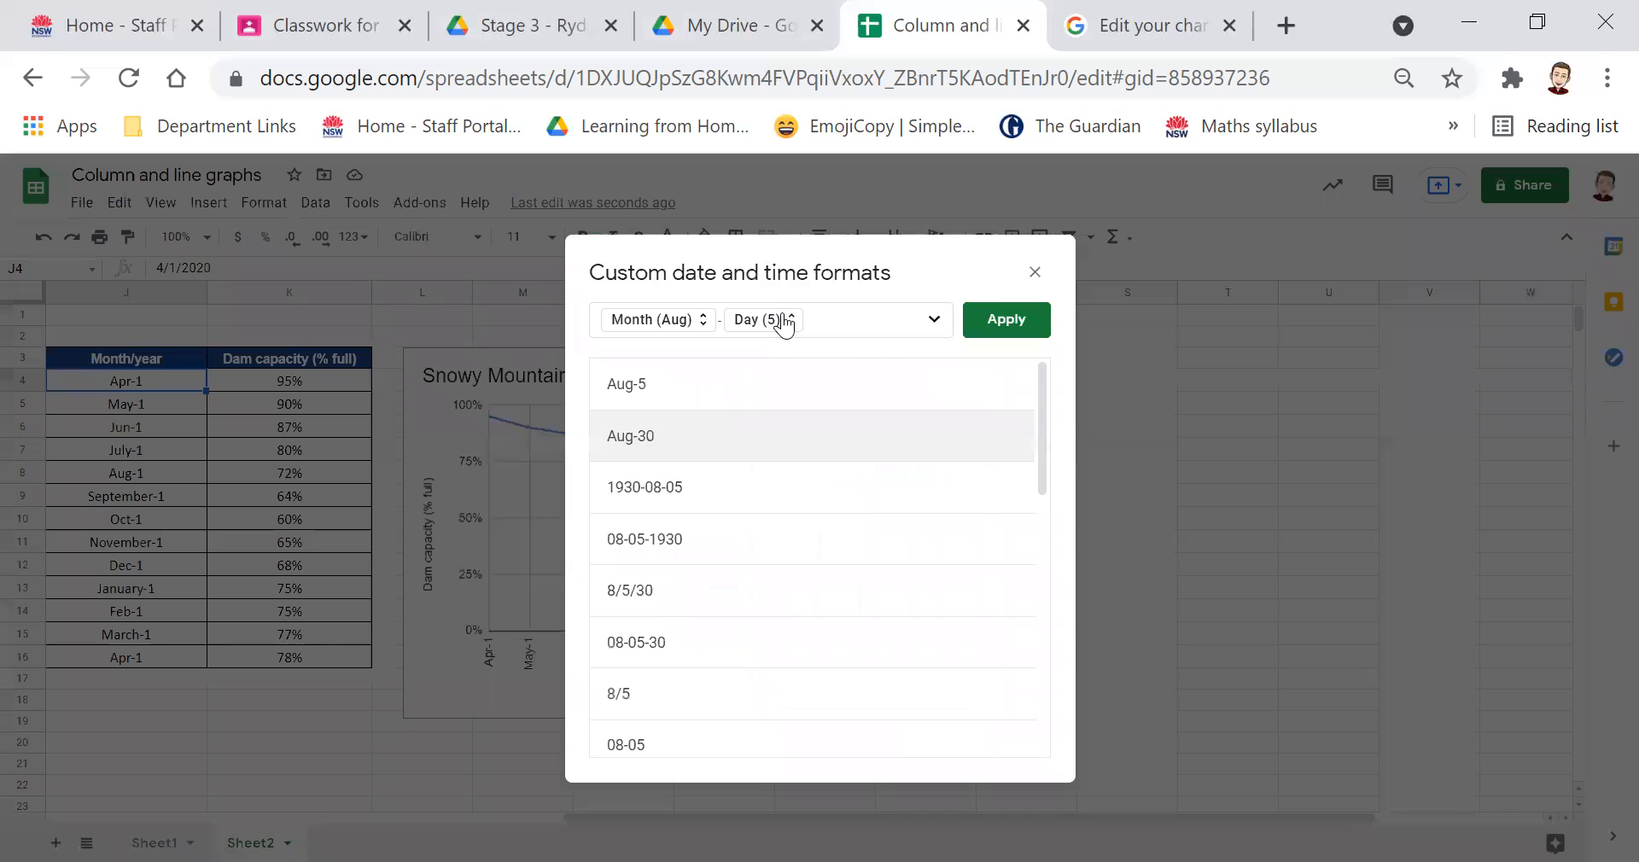
left_click(784, 321)
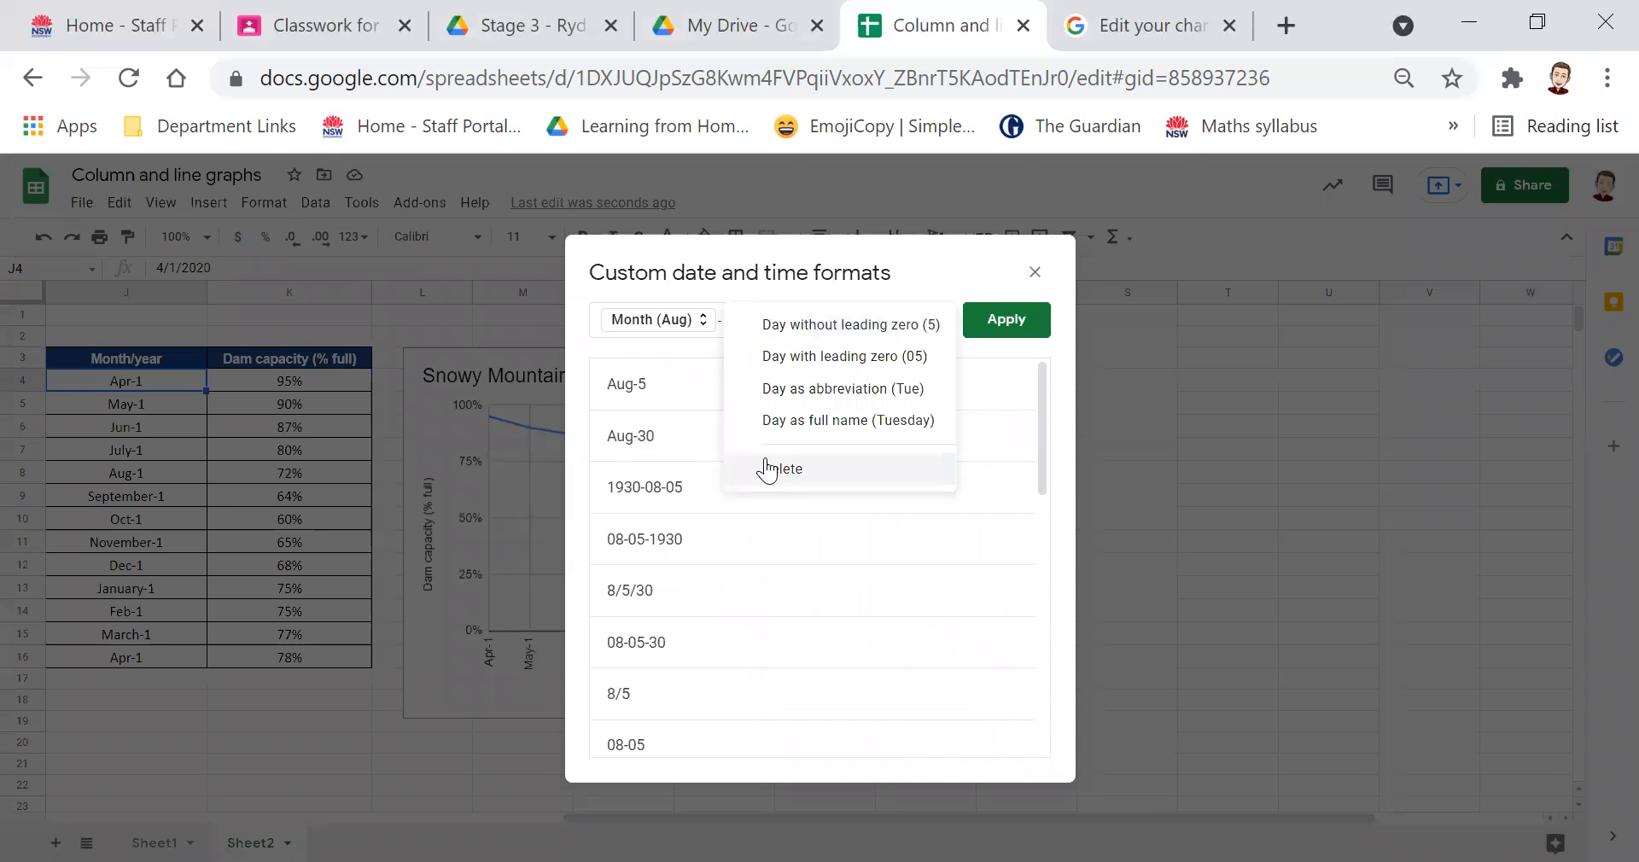
left_click(783, 469)
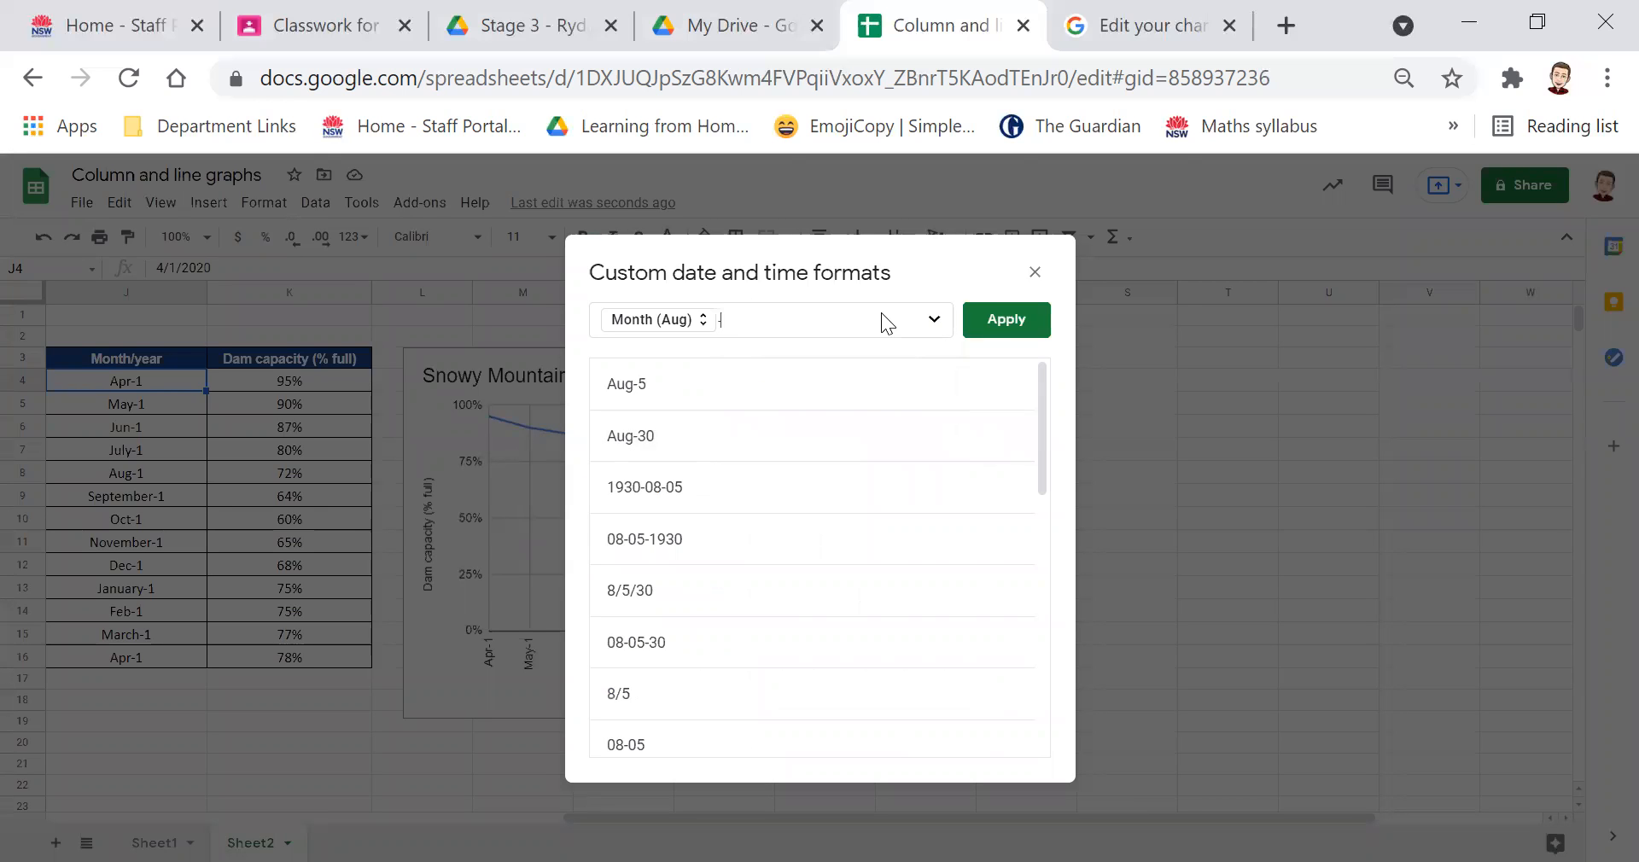
left_click(936, 325)
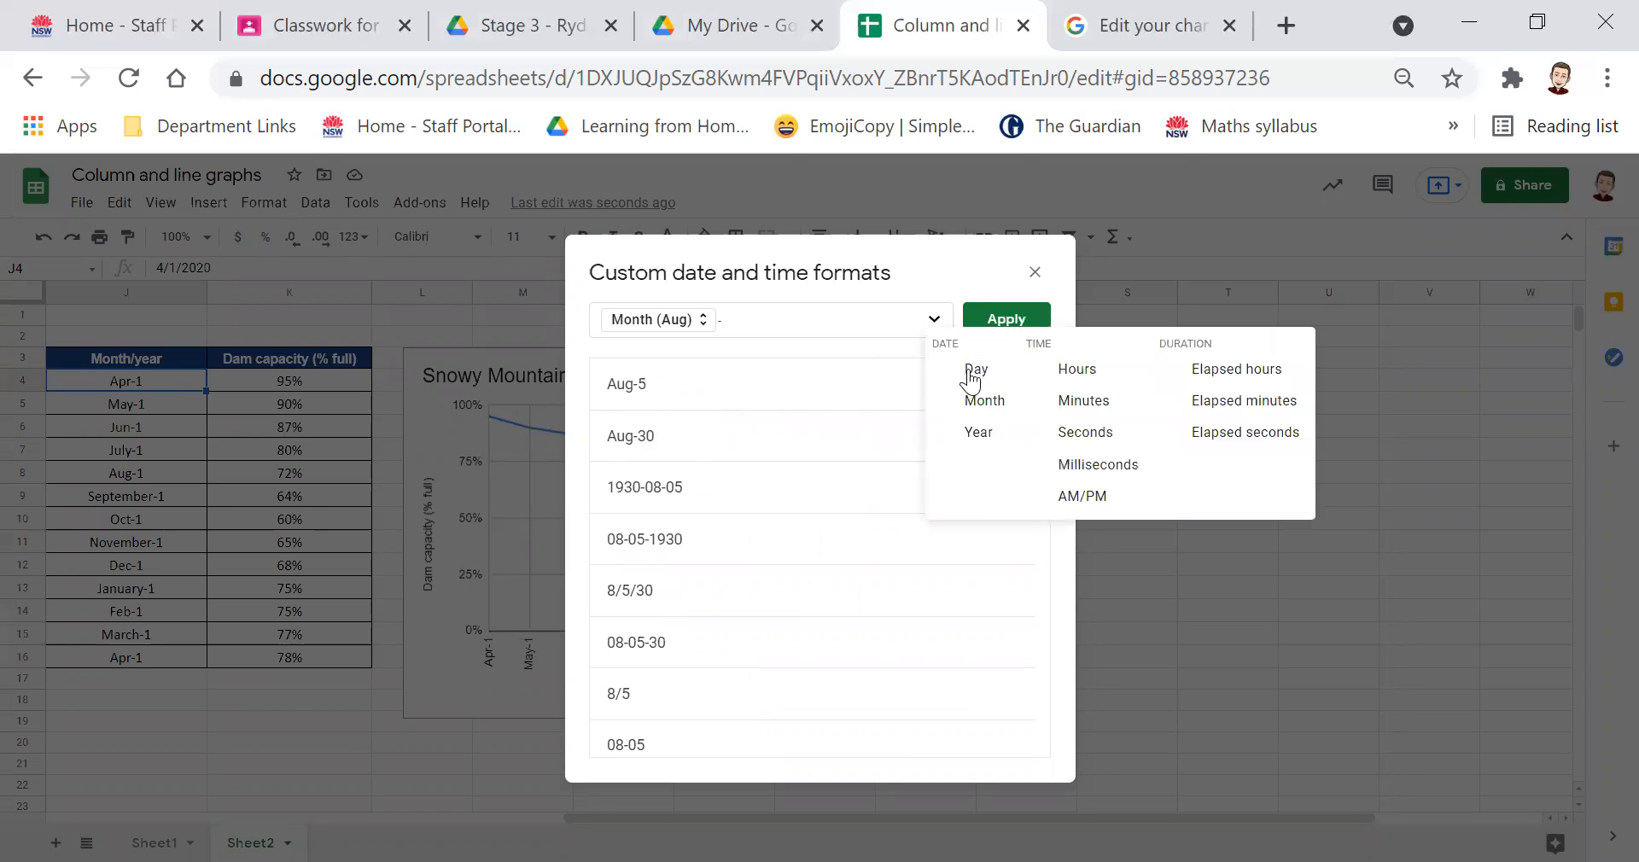
left_click(979, 437)
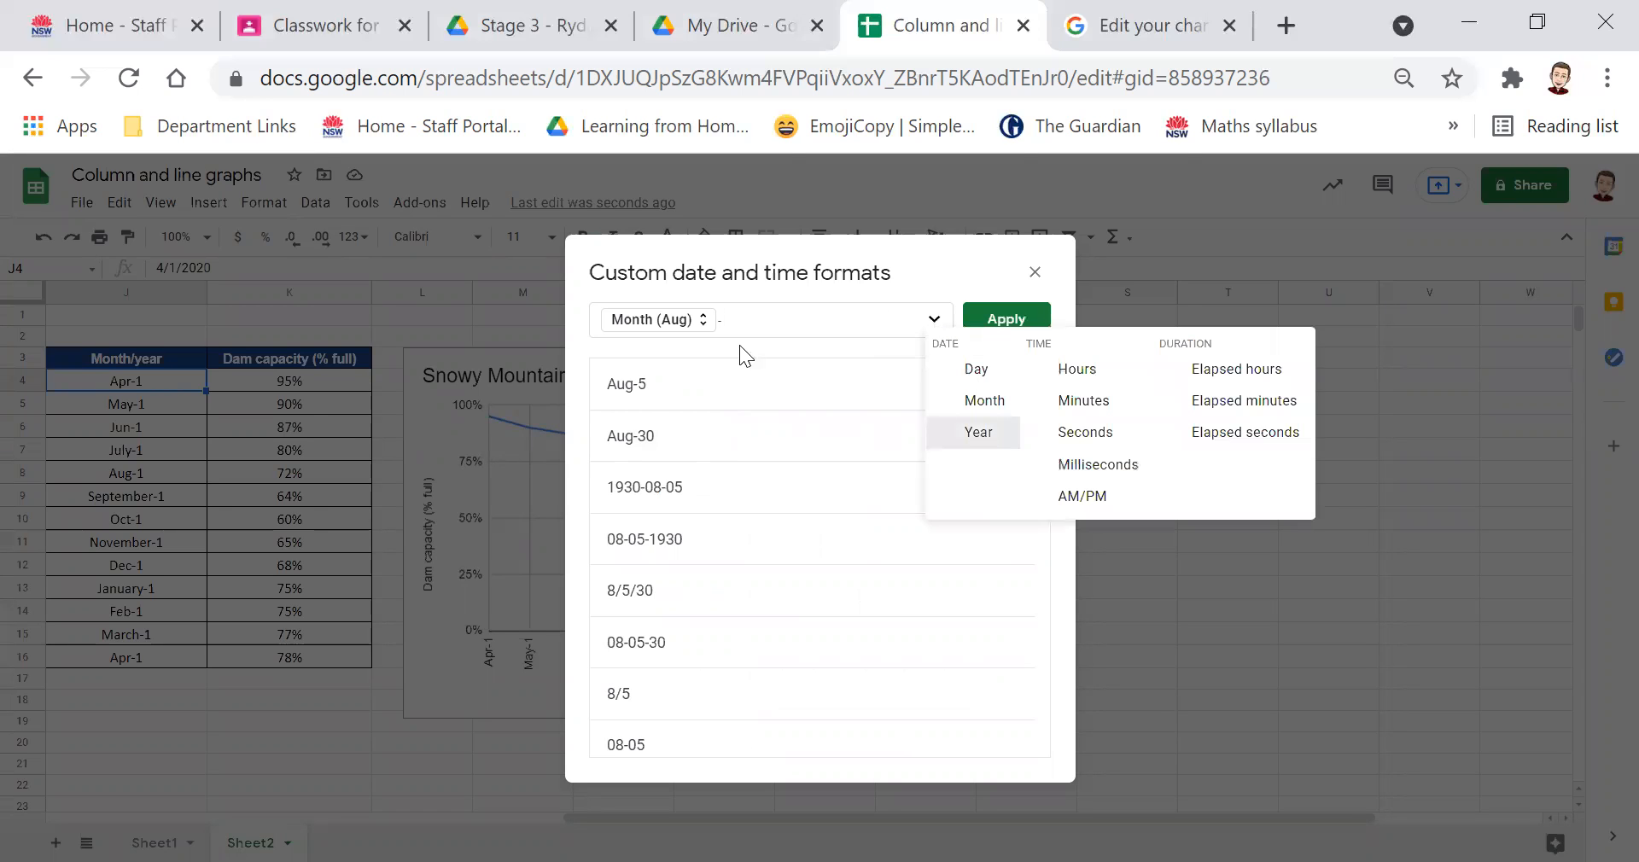
left_click(995, 320)
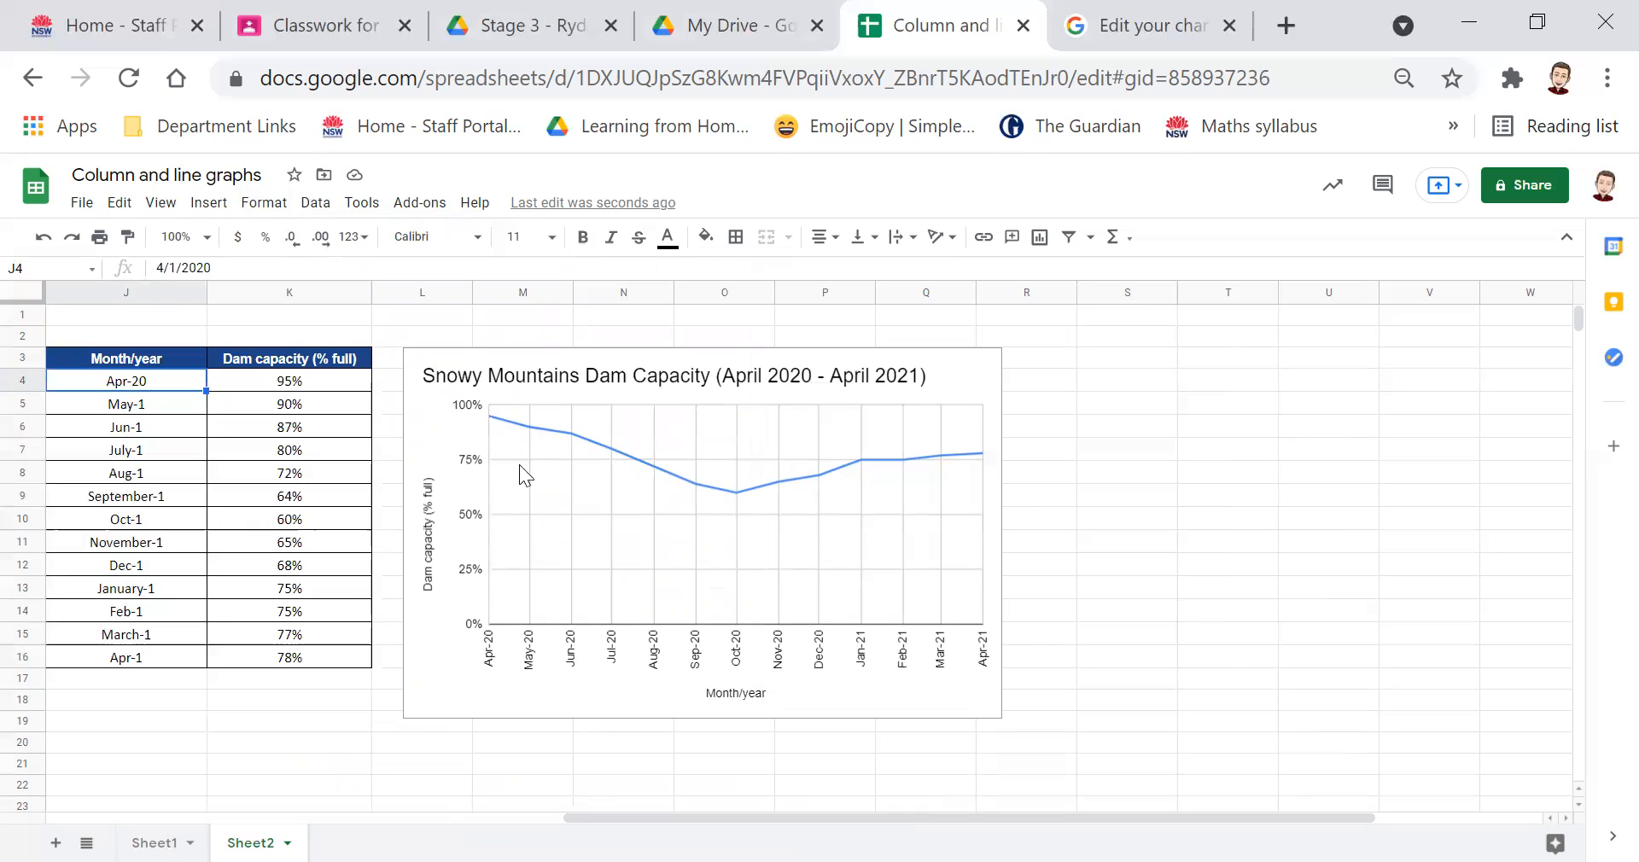
left_click(509, 520)
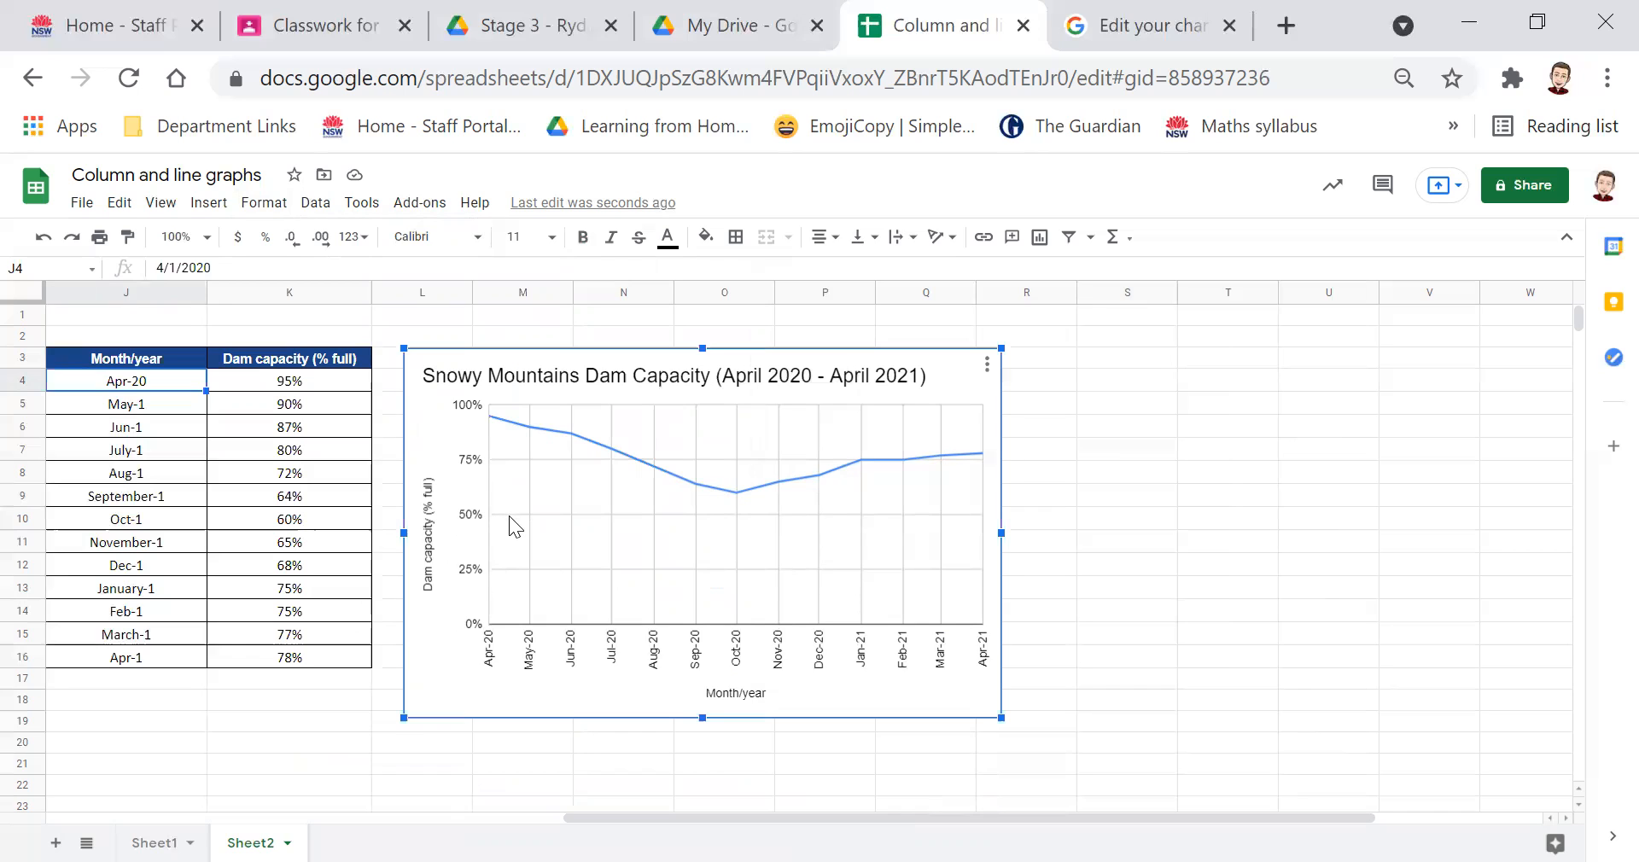
double_click(525, 453)
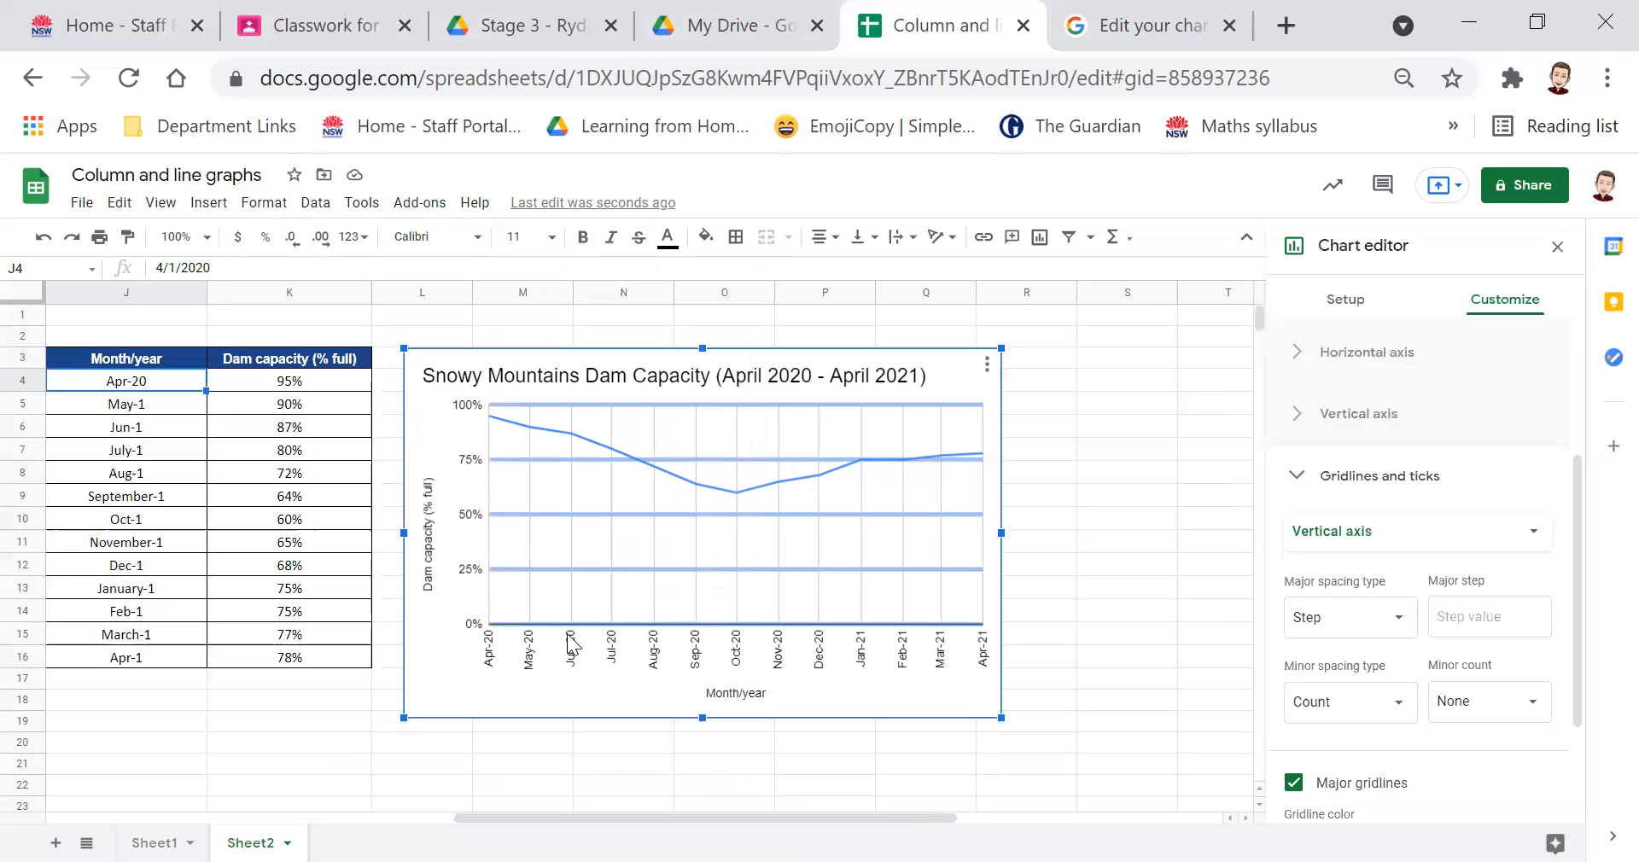
left_click(1200, 593)
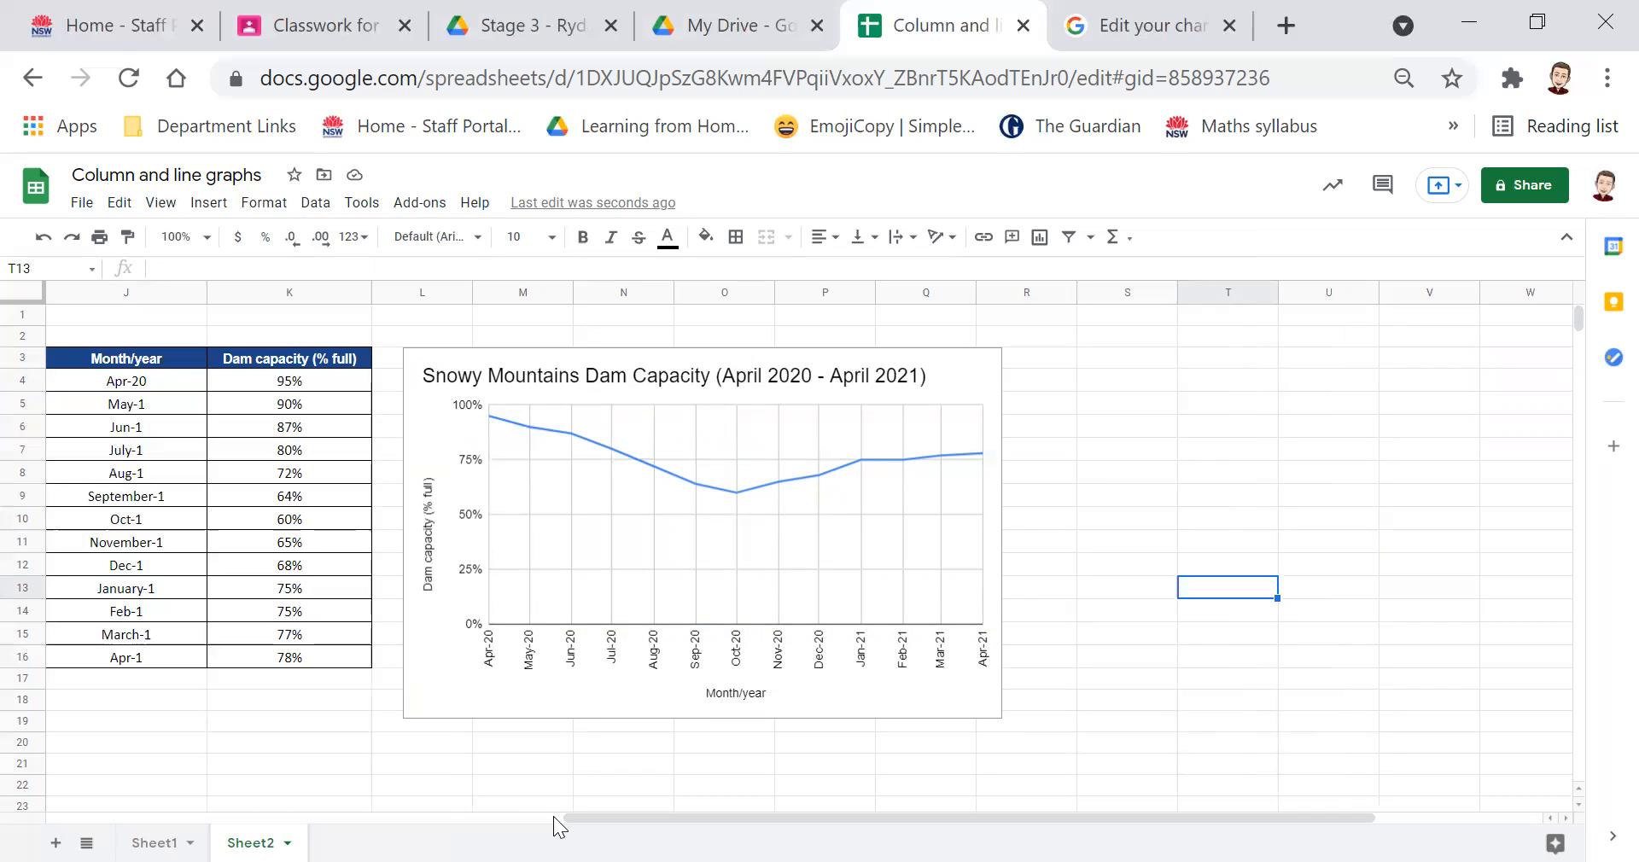
left_click_drag(553, 816, 450, 816)
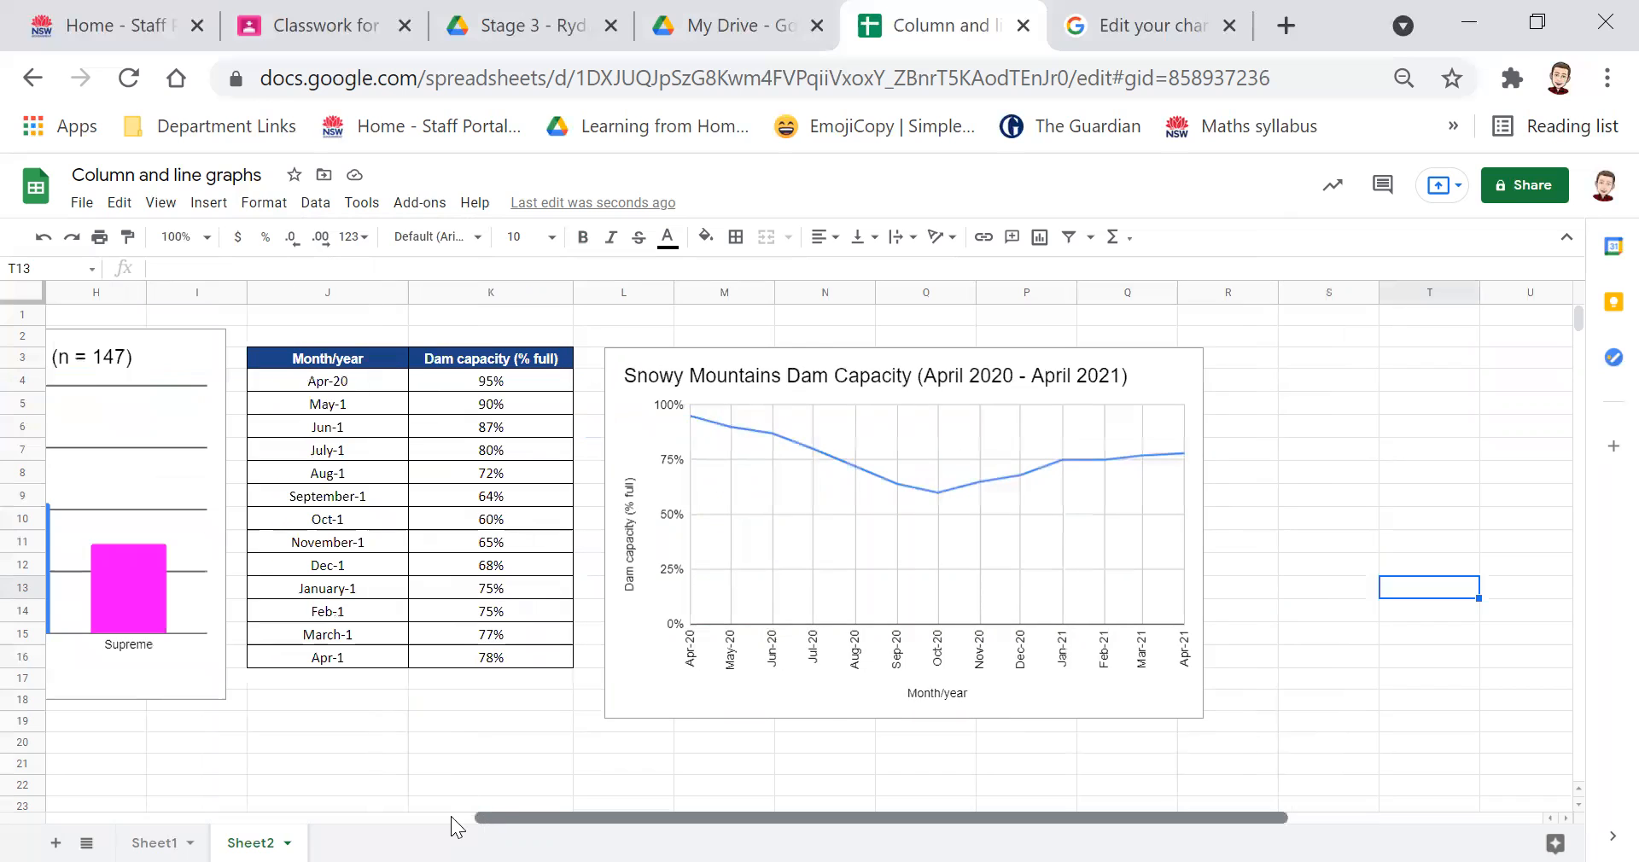
left_click_drag(181, 816, 26, 822)
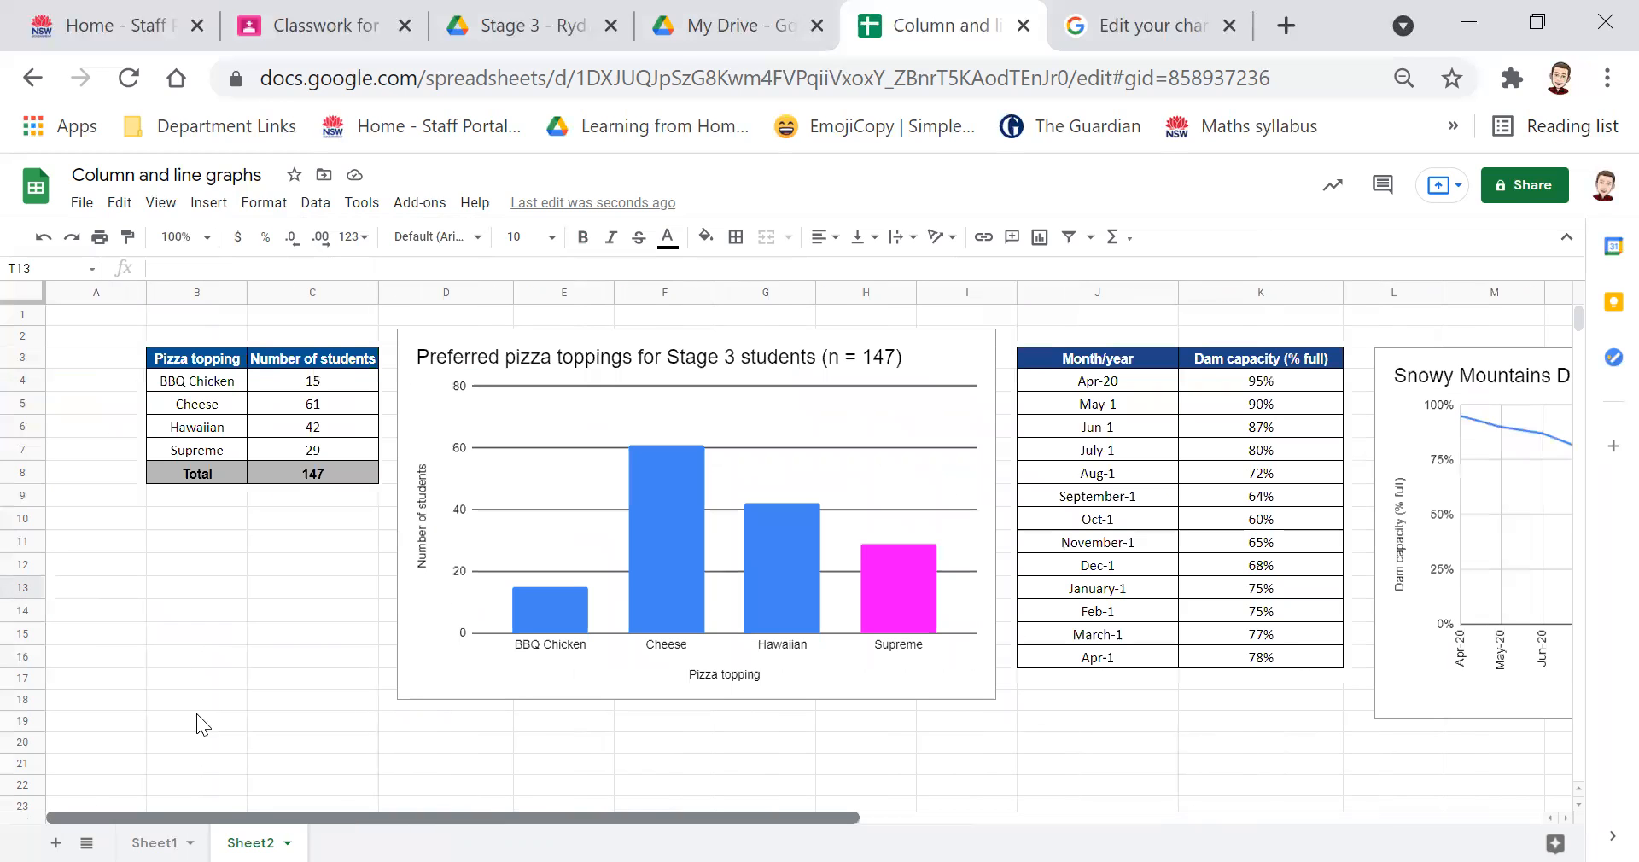